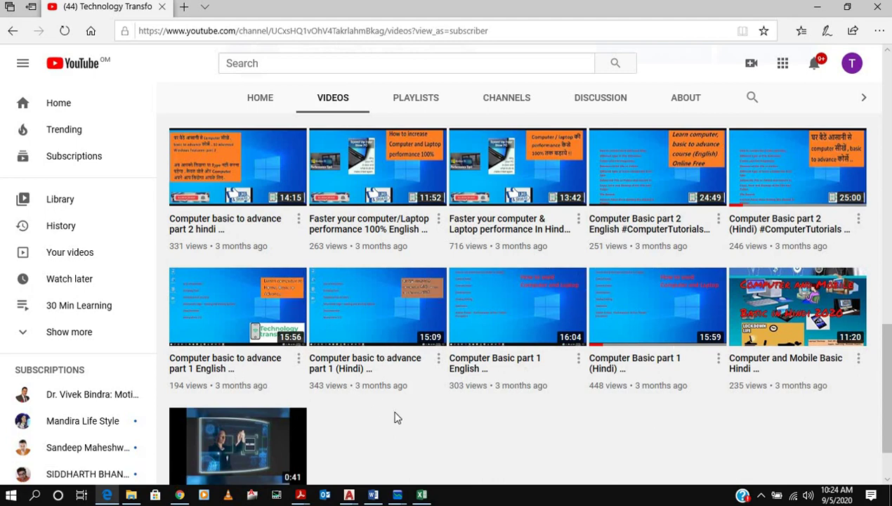
Step: Look through the uploaded Excel, Word, Paint and computer basics tutorials in the Technology Transforming channel's video list
scroll(394, 416, "up", 5)
scroll(394, 416, "up", 8)
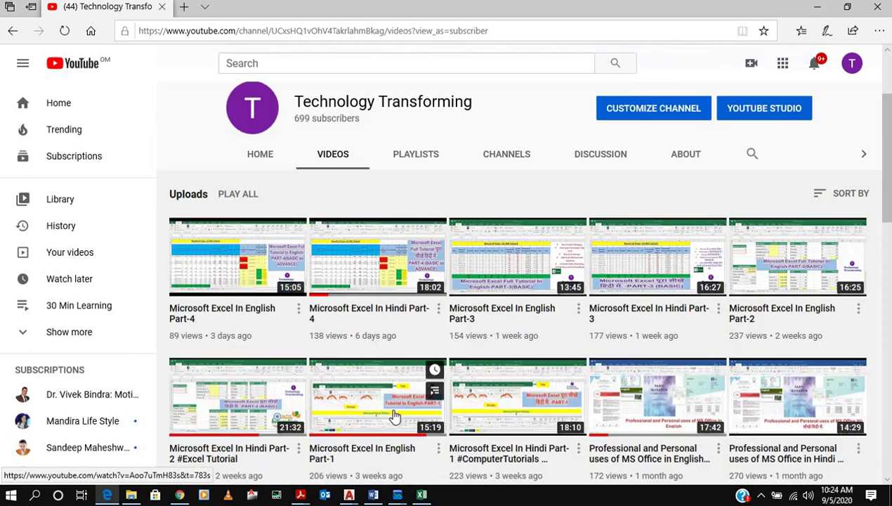
scroll(514, 344, "down", 1)
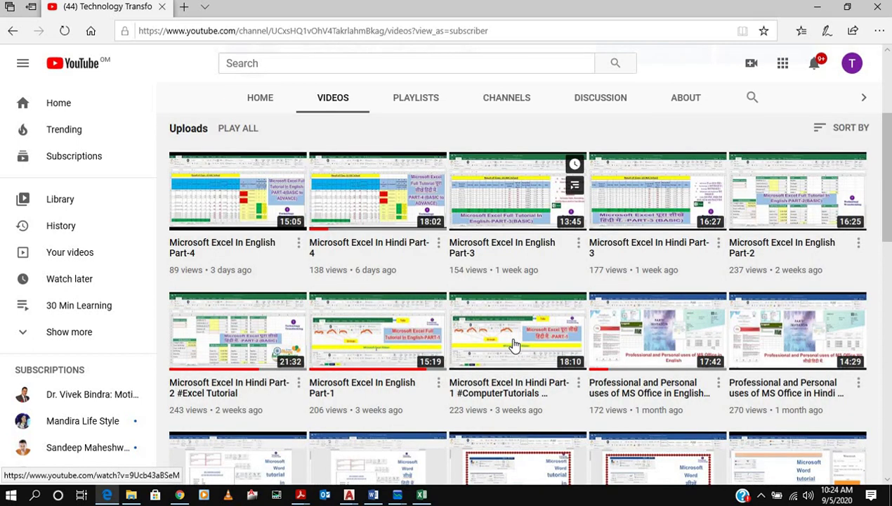
scroll(513, 343, "down", 3)
scroll(513, 344, "down", 1)
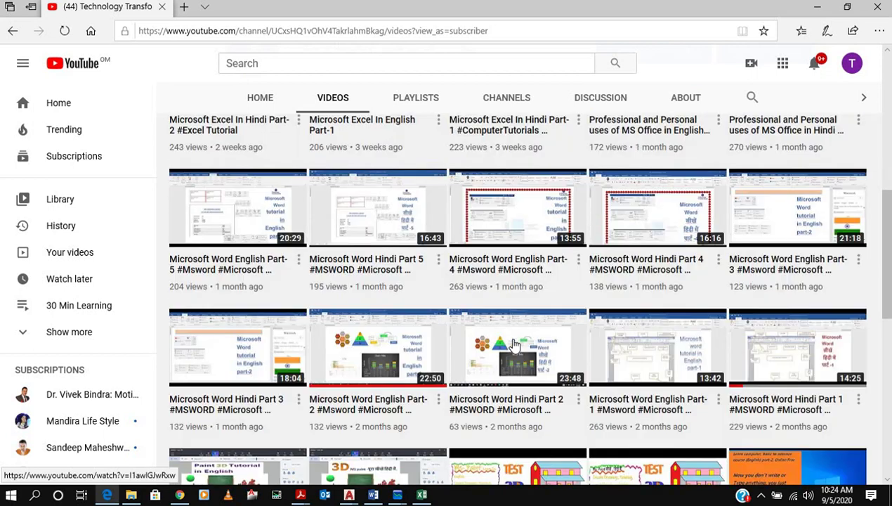
scroll(513, 343, "up", 4)
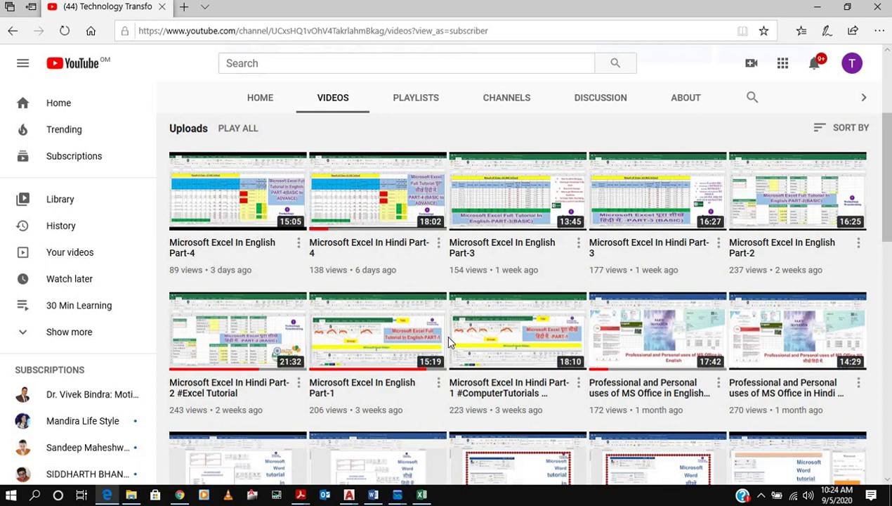
scroll(449, 340, "down", 2)
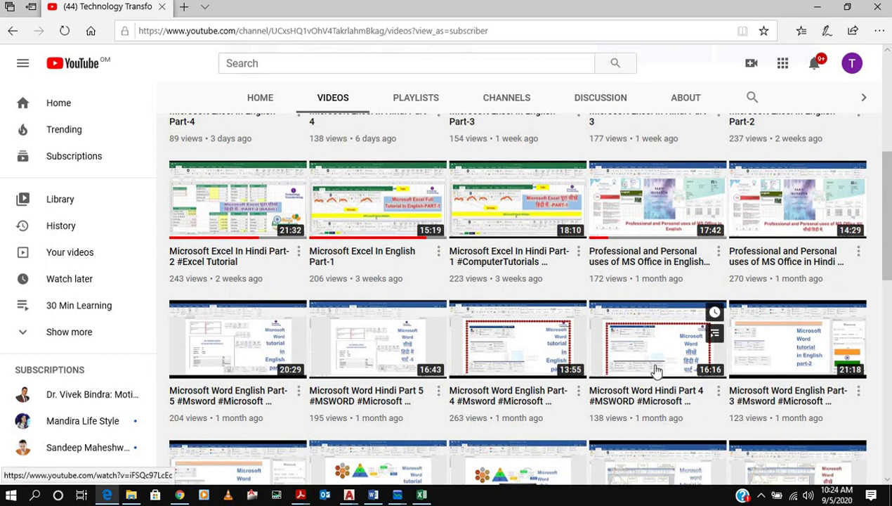
scroll(653, 372, "down", 3)
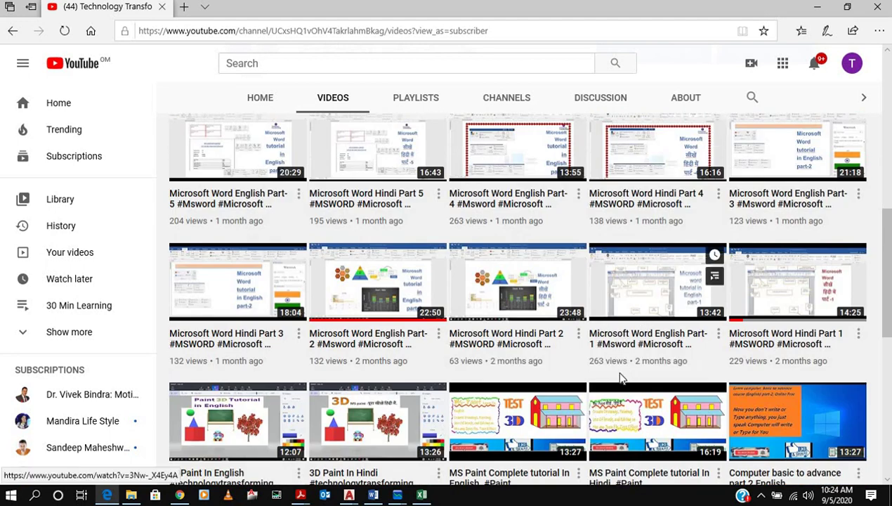
scroll(621, 379, "down", 1)
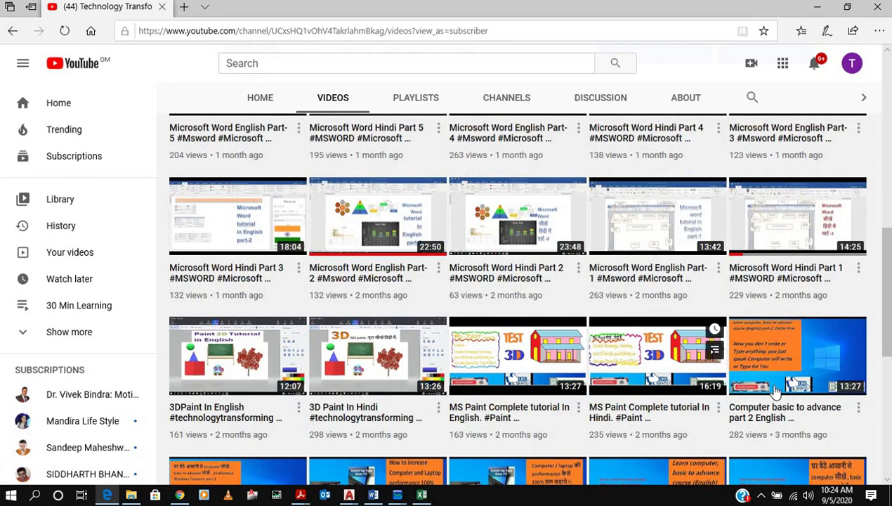
scroll(561, 429, "down", 2)
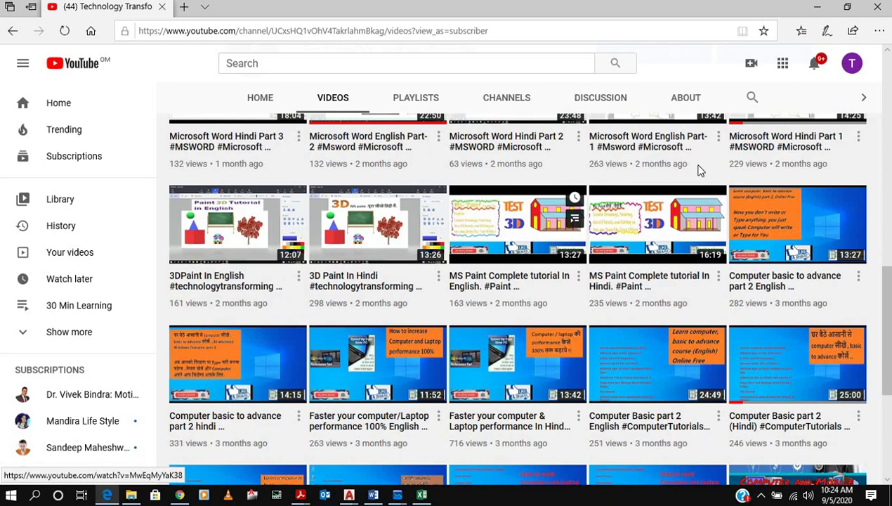
Step: Leave the browser for Excel, and open Class .xlsx from the Ms Excel folder on Local Disk (E:) in a maximized window
left_click(819, 9)
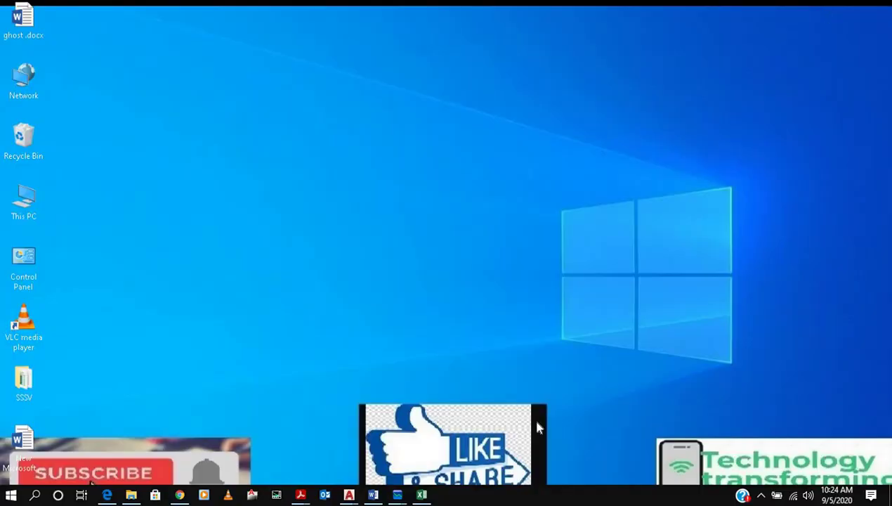
left_click(421, 495)
left_click(549, 361)
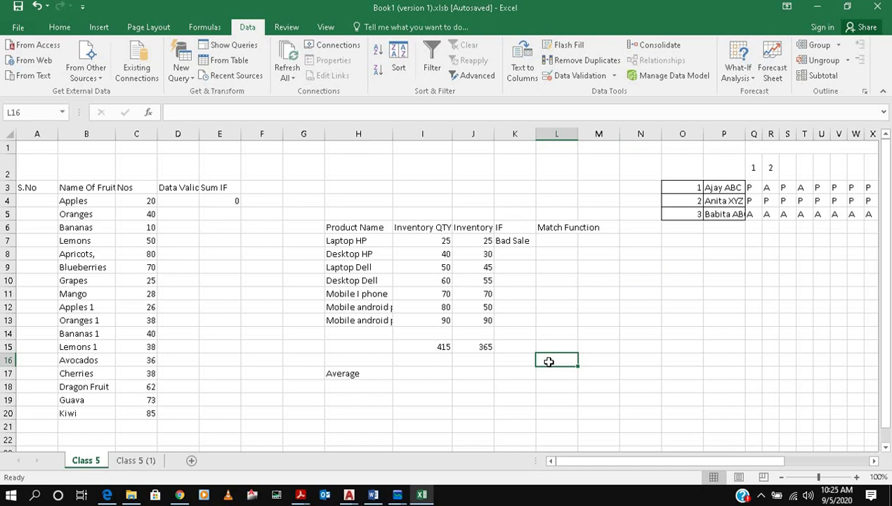
left_click(130, 496)
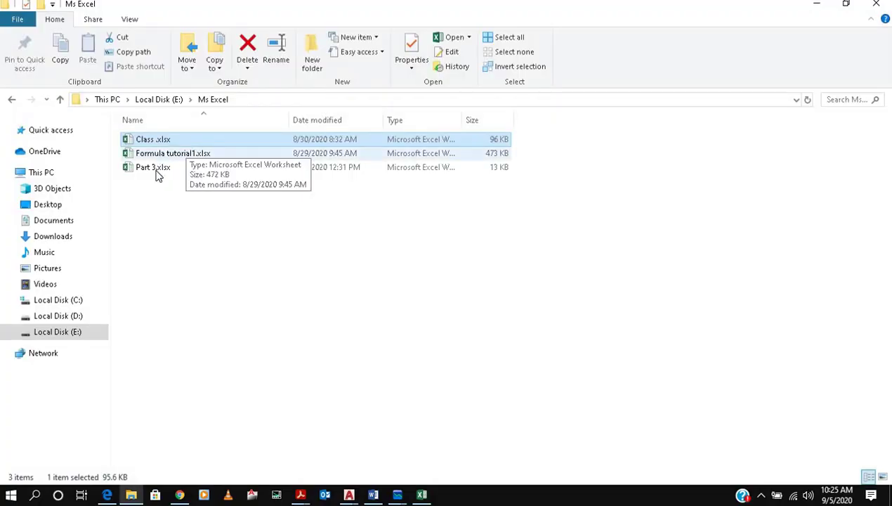
double_click(152, 140)
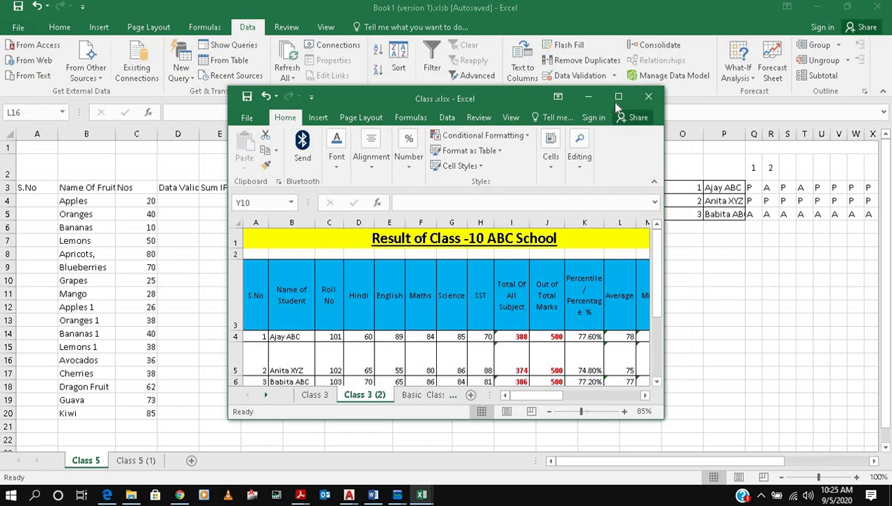
left_click(617, 98)
Step: Delete the tutorial title picture and the Technology Transforming logo beside the class results table
left_click(775, 236)
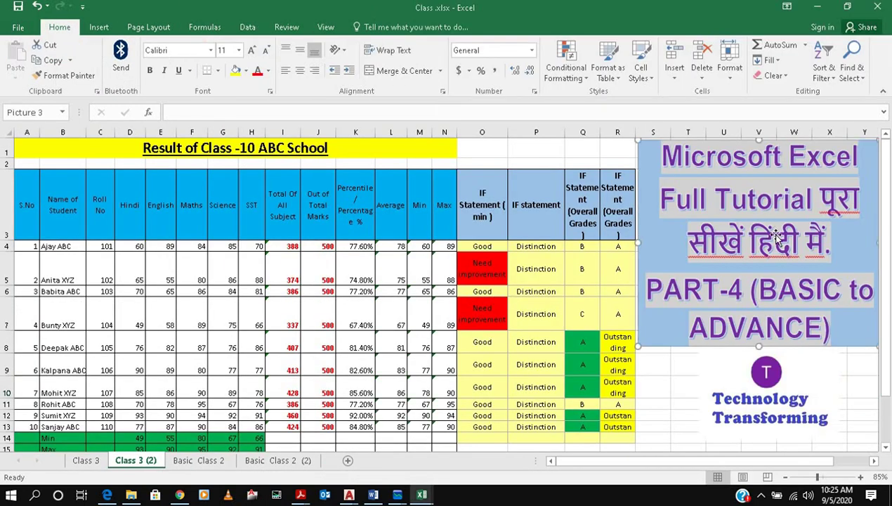
key("Delete")
left_click(766, 370)
key("Delete")
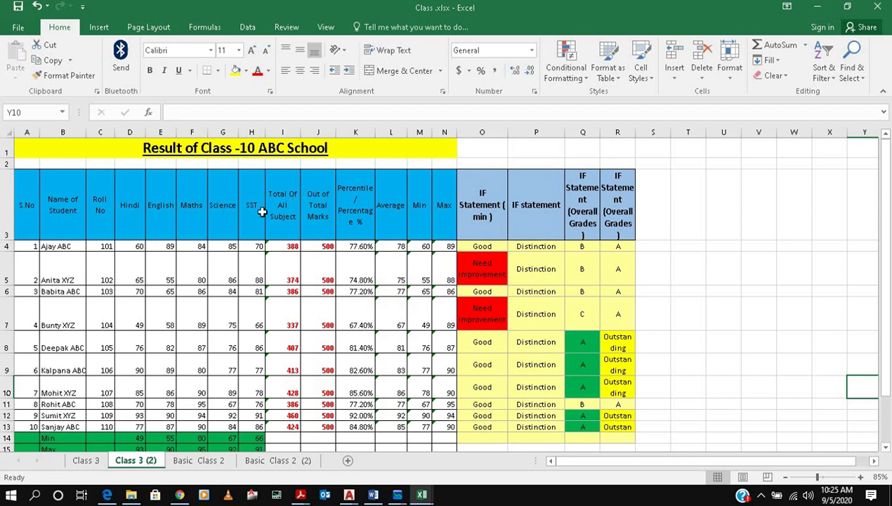
Step: Review the total, percentage, average, minimum and maximum formulas in row 4 and the IF Statement ( min ) heading
left_click(285, 245)
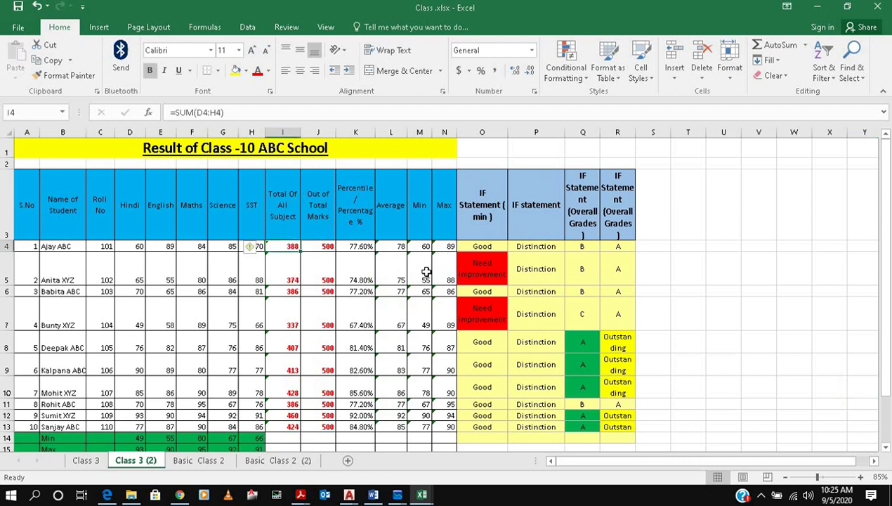
left_click(359, 244)
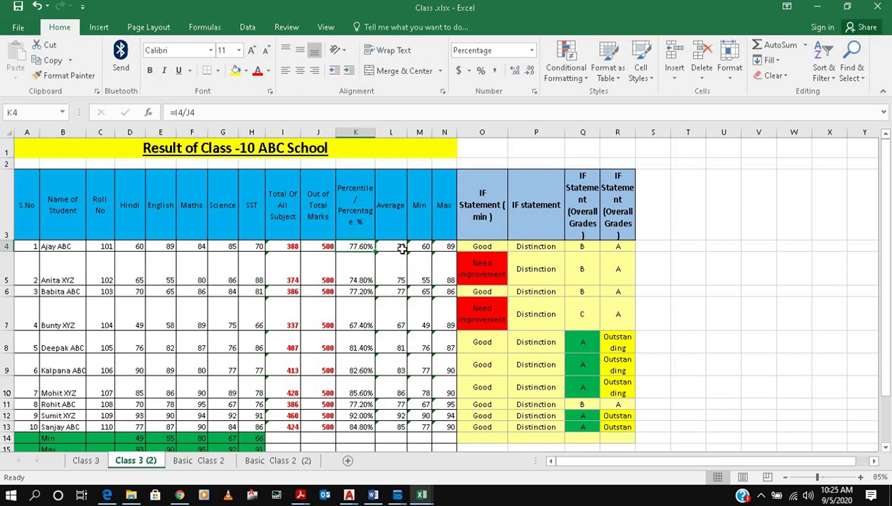
left_click(401, 247)
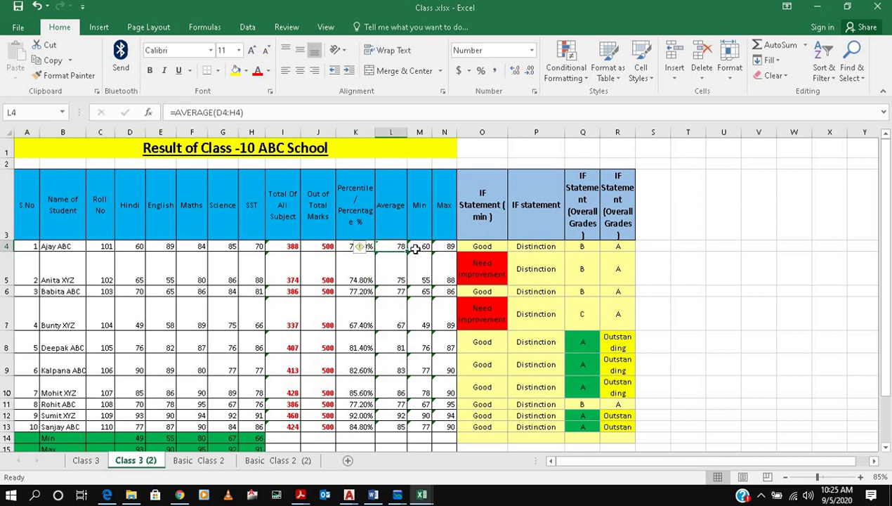
left_click(419, 246)
left_click(444, 246)
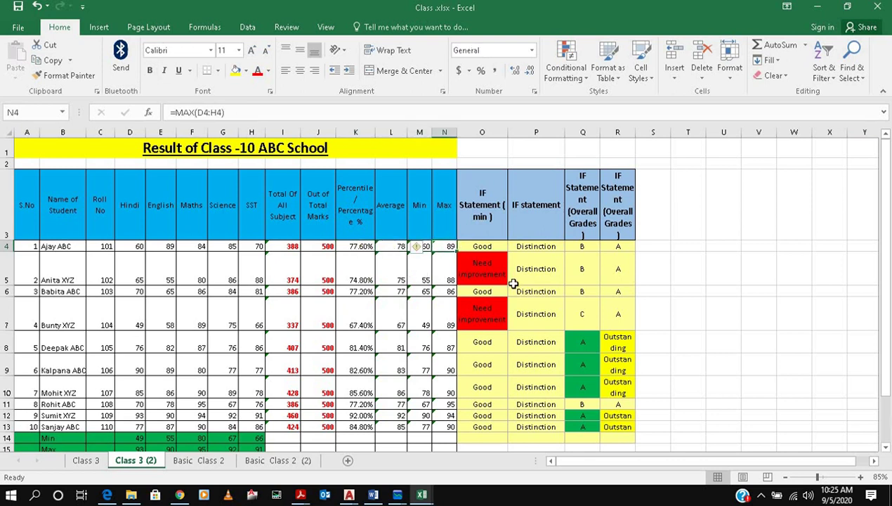
left_click(496, 220)
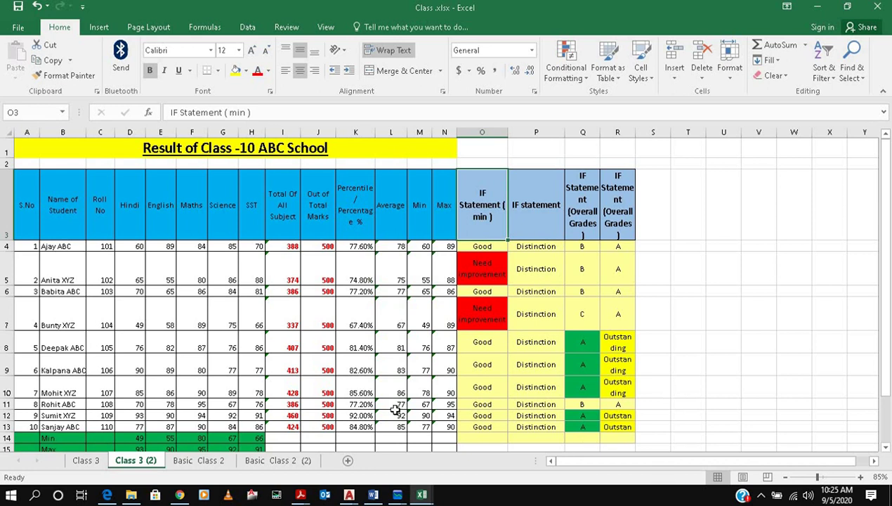
Step: Switch to the Book1 workbook and fill the S.No column of the fruit table with serial numbers 1 to 17 in A4:A20
mouse_move(421, 495)
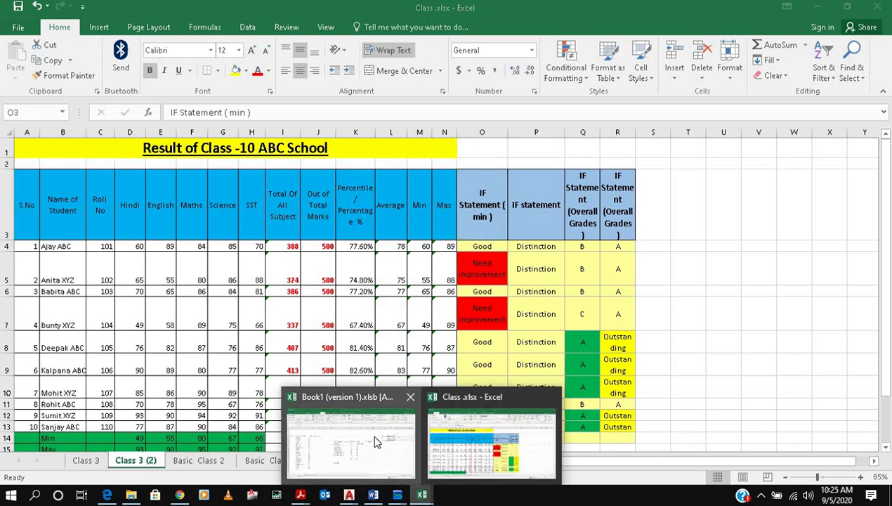
left_click(376, 441)
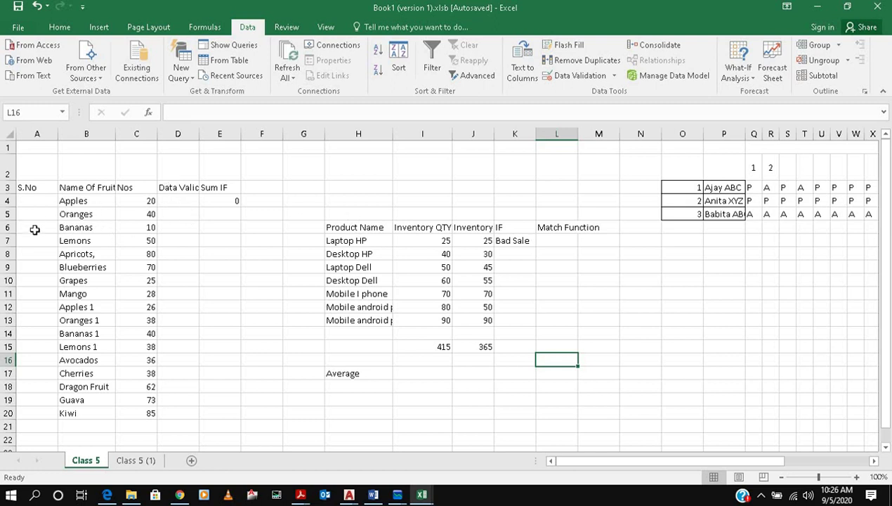
left_click(38, 203)
type("1")
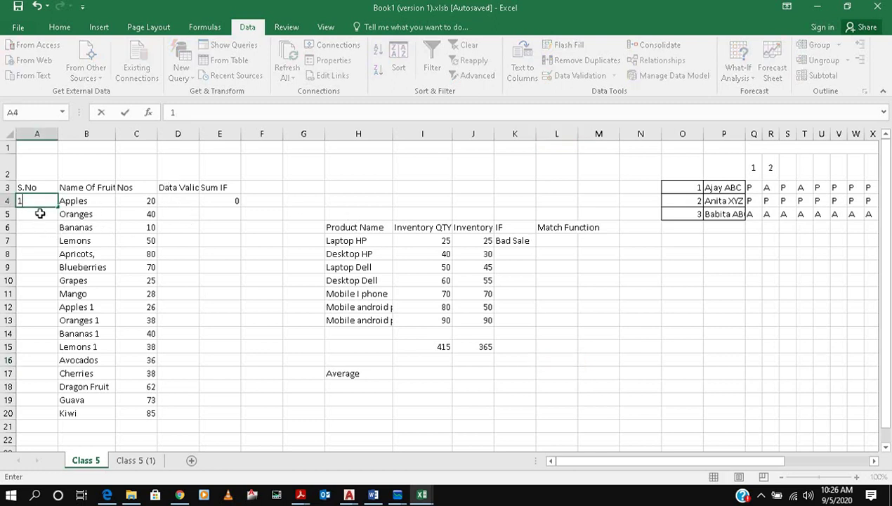
key("Return")
type("2")
key("Return")
left_click_drag(36, 203, 61, 222)
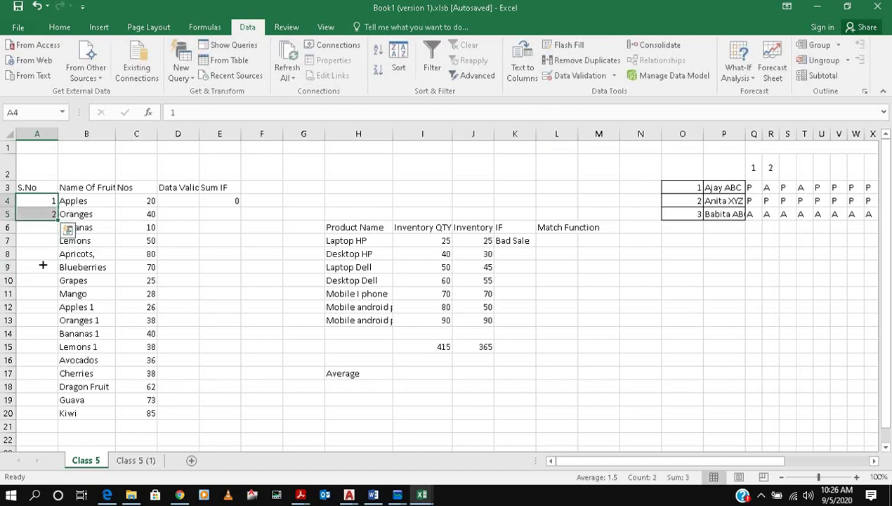
left_click_drag(43, 265, 40, 415)
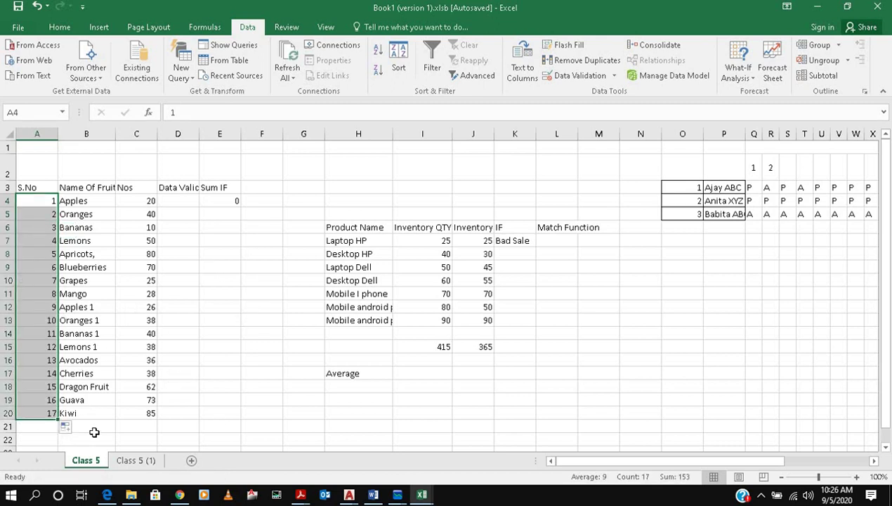
Step: Review the Name Of Fruits, Nos and Data Validation headings in row 3
left_click(102, 184)
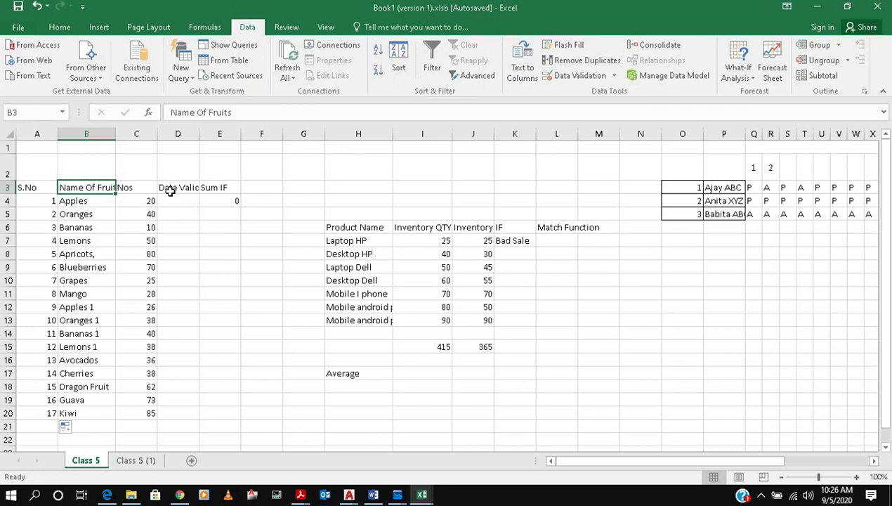
left_click(135, 188)
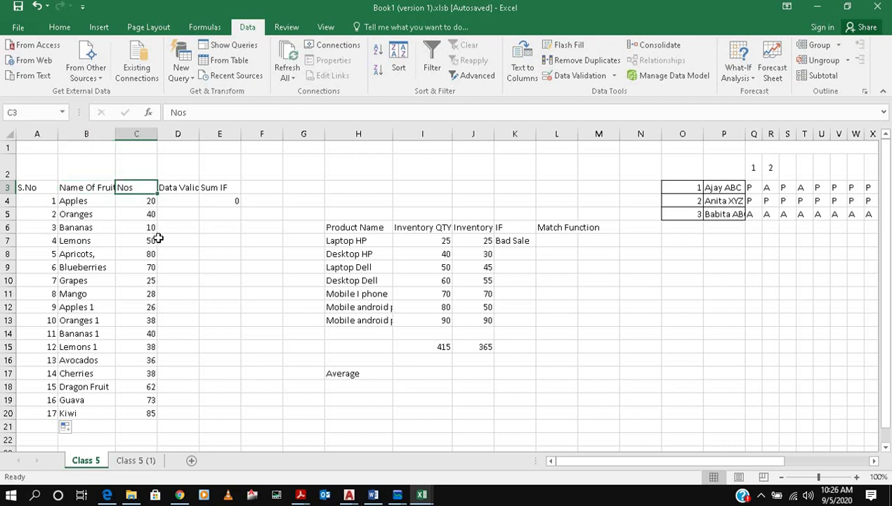
key("Right")
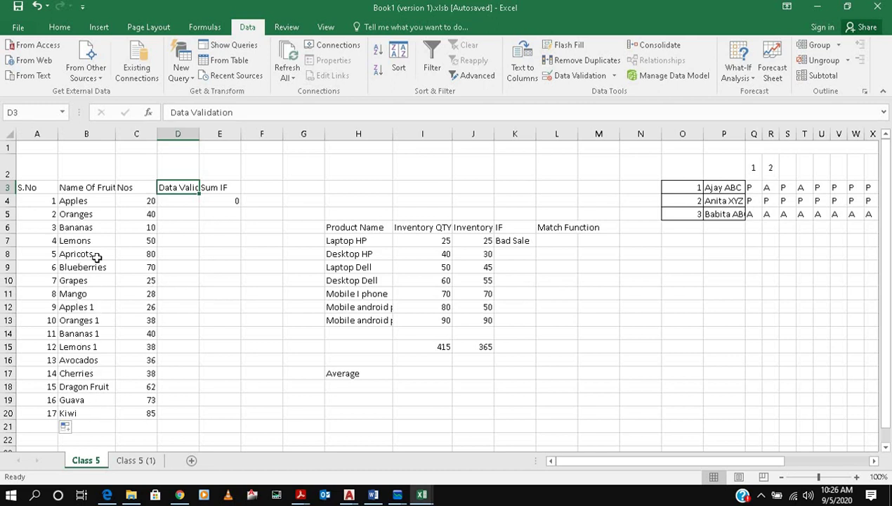
Step: Try sorting only the fruit names in B3:B20 from A to Z, continuing with the current selection, and undo the sort
left_click(82, 190)
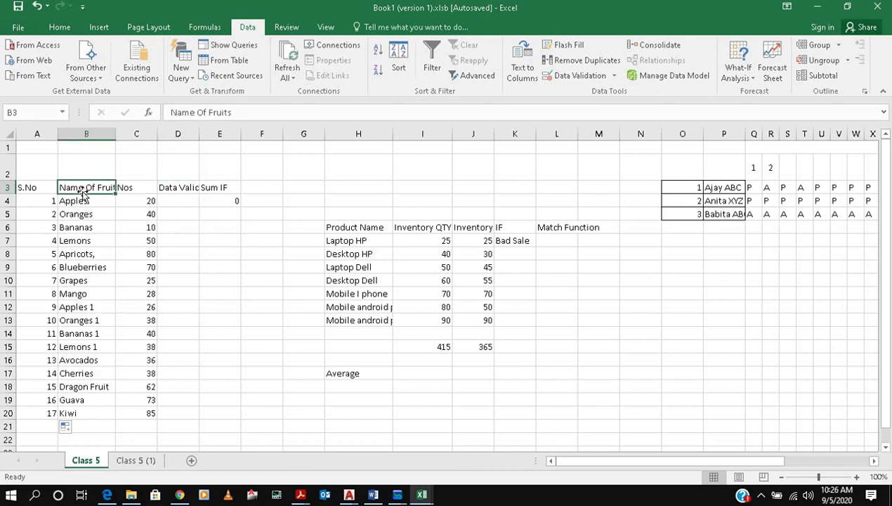
left_click(59, 27)
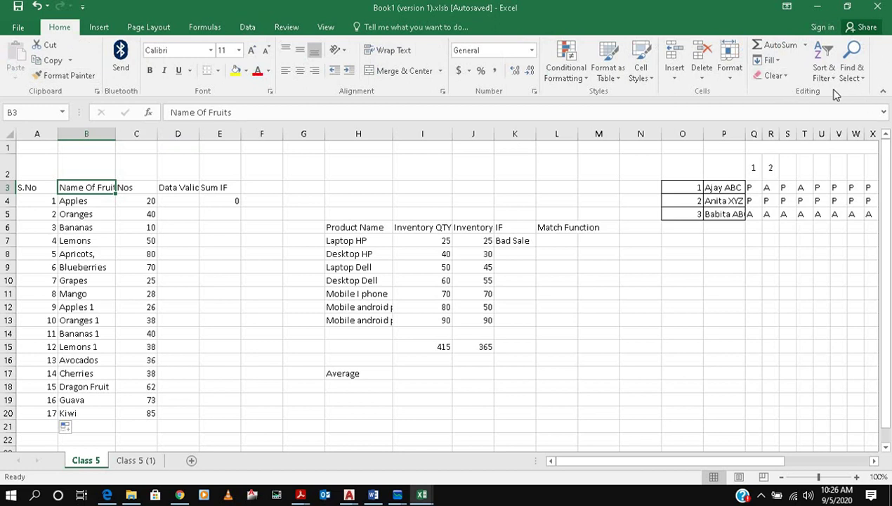
left_click(161, 240)
left_click_drag(77, 188, 85, 410)
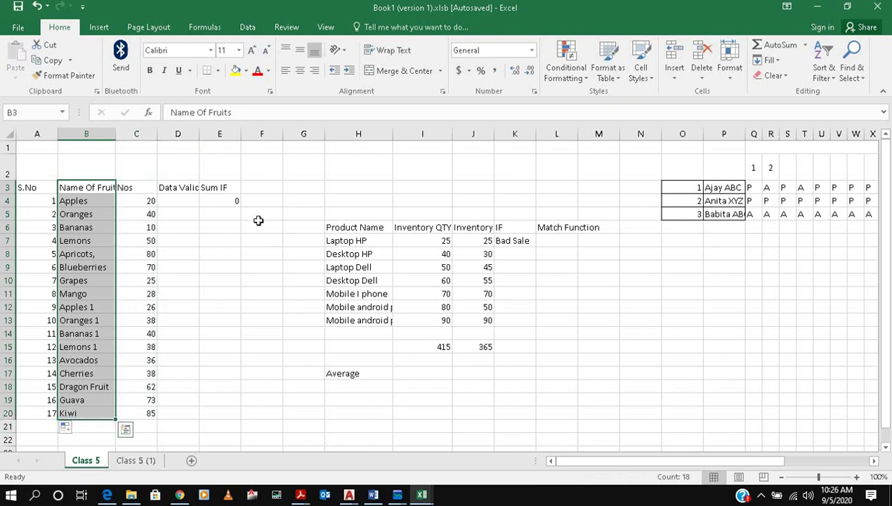
left_click(831, 79)
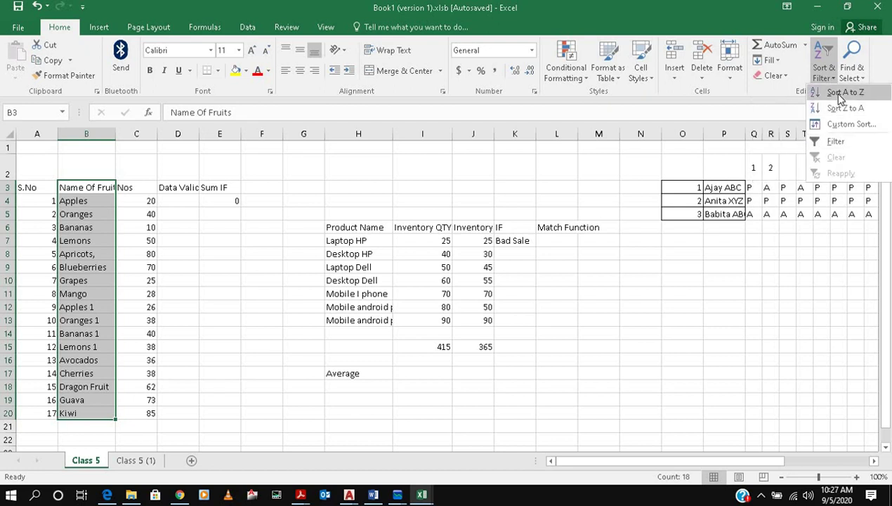
left_click(842, 93)
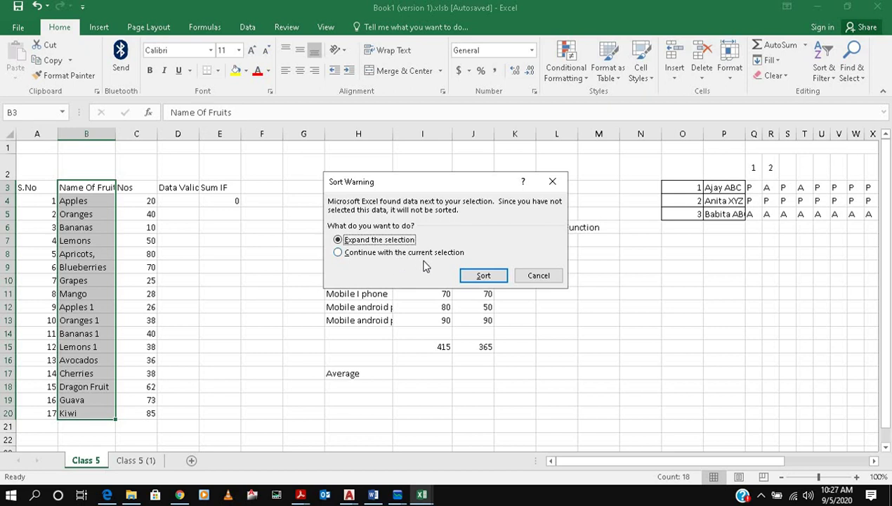
left_click(439, 257)
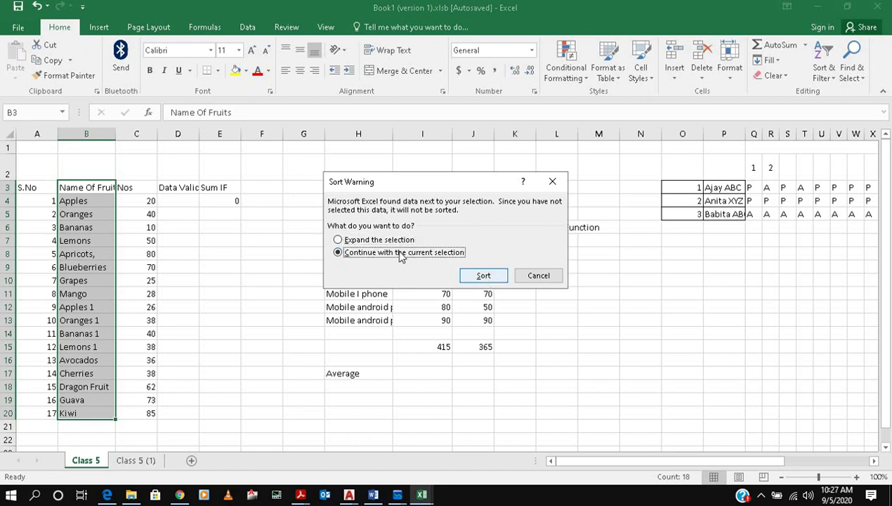
left_click(485, 276)
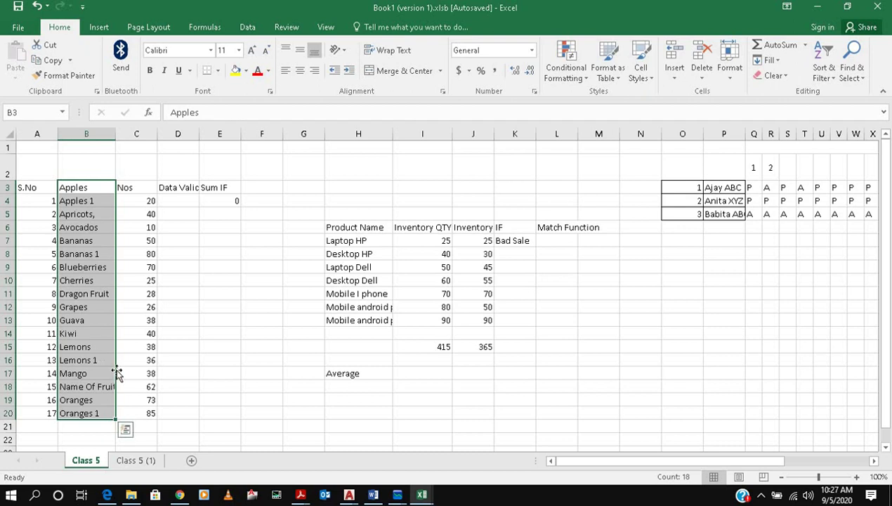
key("ctrl+z")
left_click(214, 305)
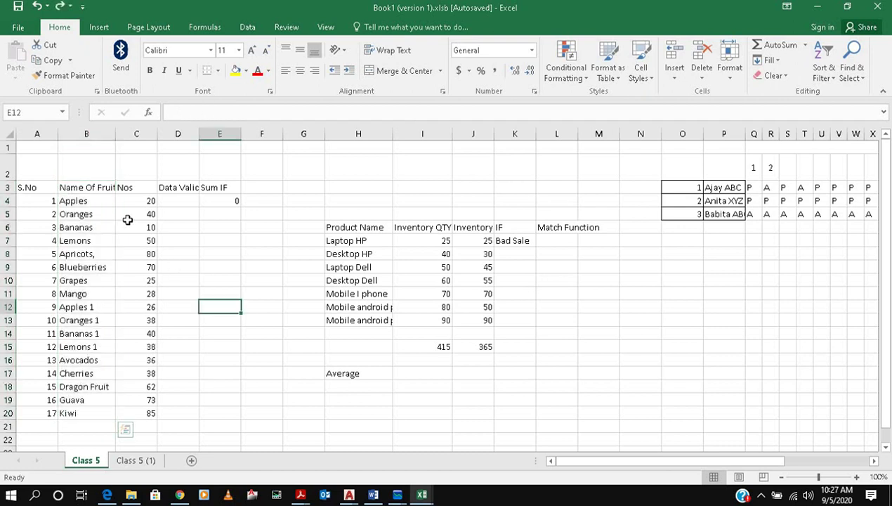
Step: Try sorting the fruit names together with their Nos values in B3:C20 from A to Z, and undo the sort
left_click_drag(93, 190, 137, 414)
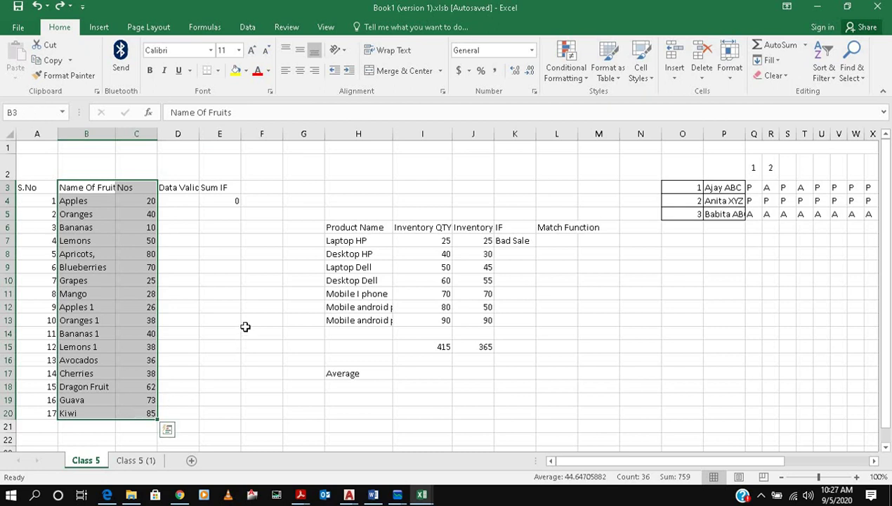
left_click(832, 75)
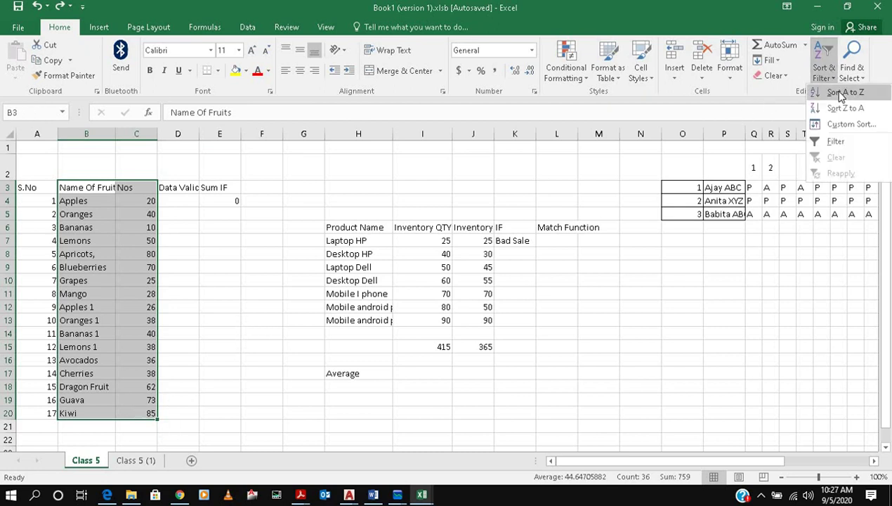
left_click(834, 90)
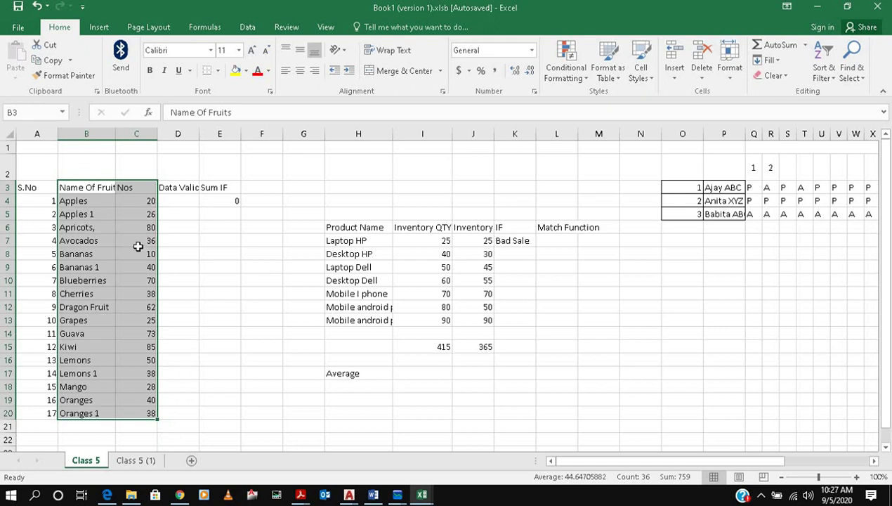
key("ctrl+z")
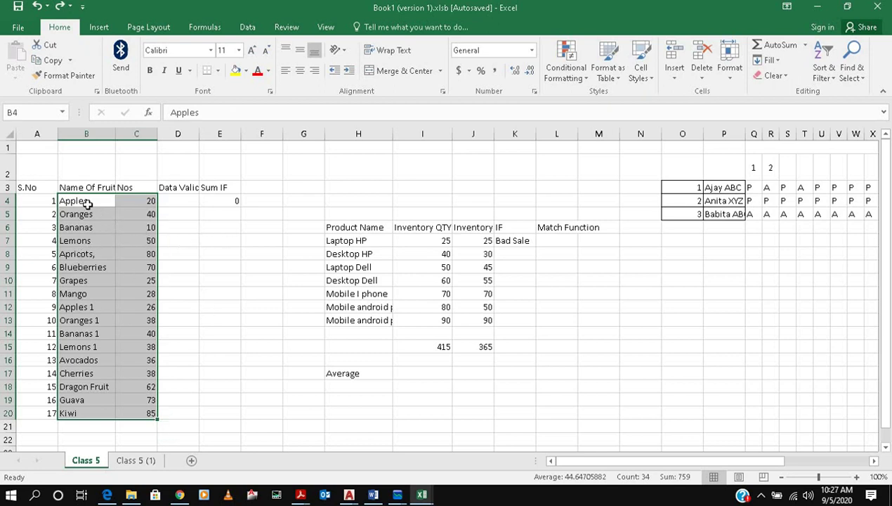
Step: Fill the Apples cells B4:C4 with yellow and the Oranges cells B5:C5 with orange
left_click_drag(85, 201, 127, 201)
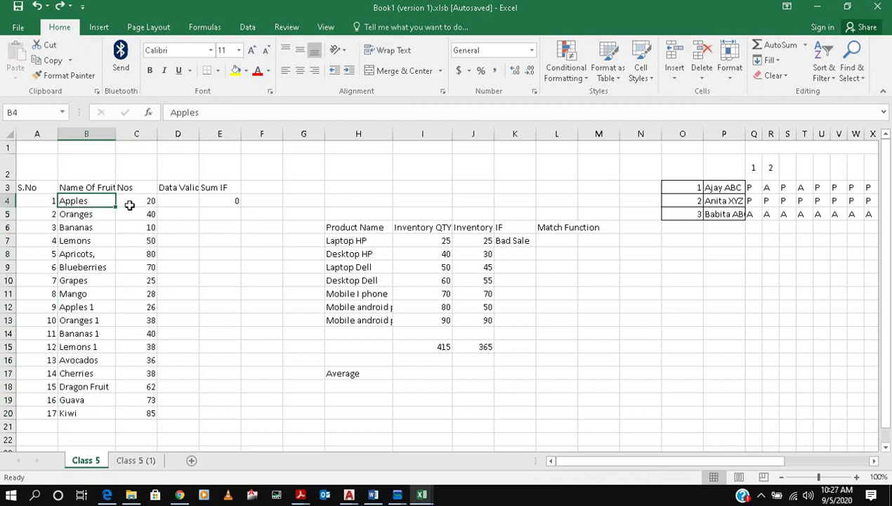
left_click(236, 70)
left_click_drag(84, 214, 134, 215)
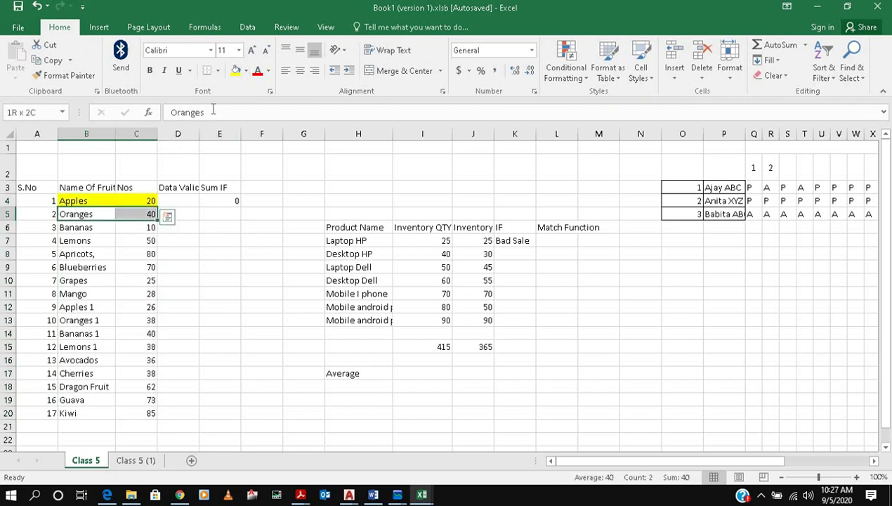
left_click(246, 70)
left_click(258, 174)
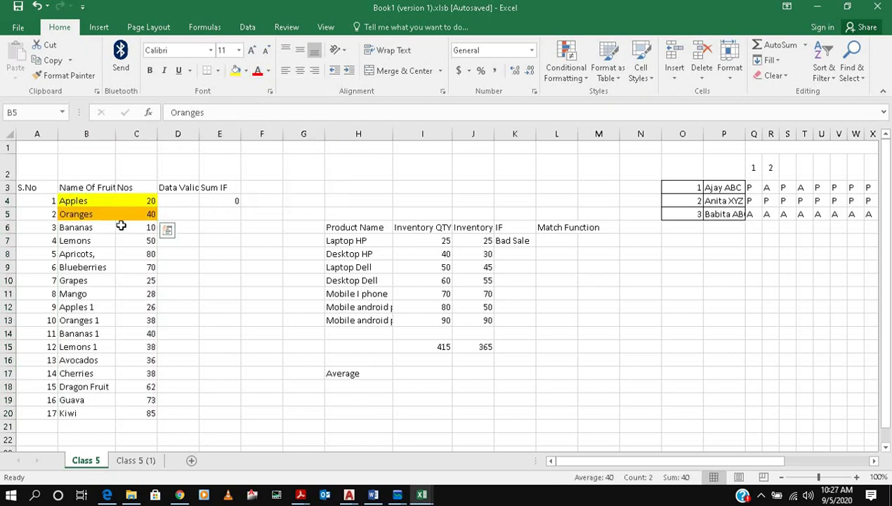
Step: Fill the Bananas cells B6:C6 with green and the Lemons cells B7:C7 with blue
left_click_drag(98, 227, 133, 227)
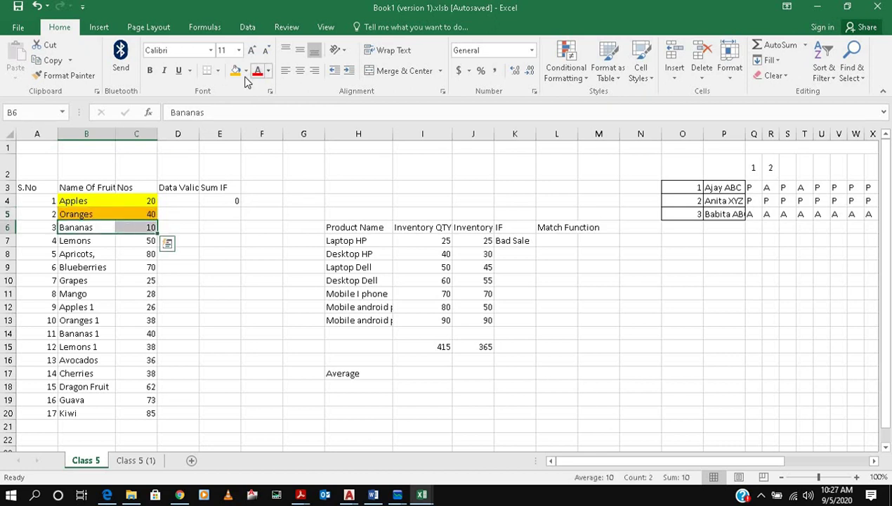
left_click(246, 70)
left_click(293, 176)
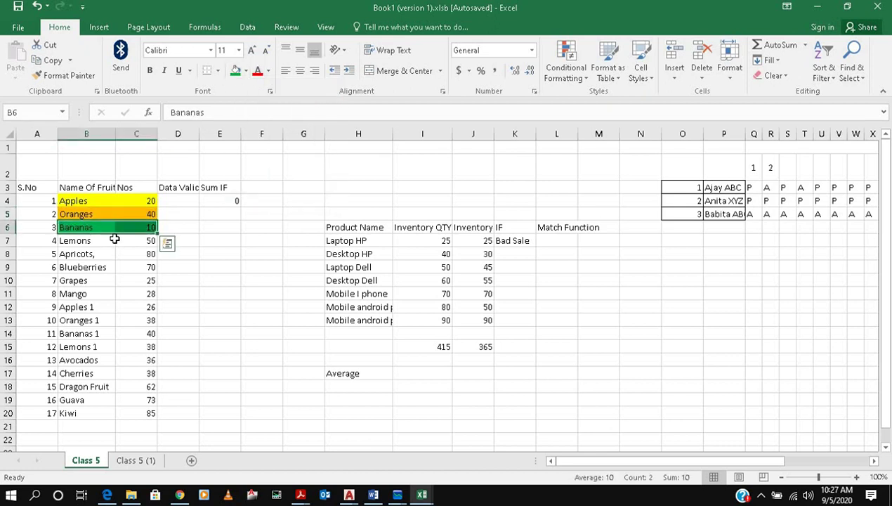
left_click_drag(98, 240, 142, 240)
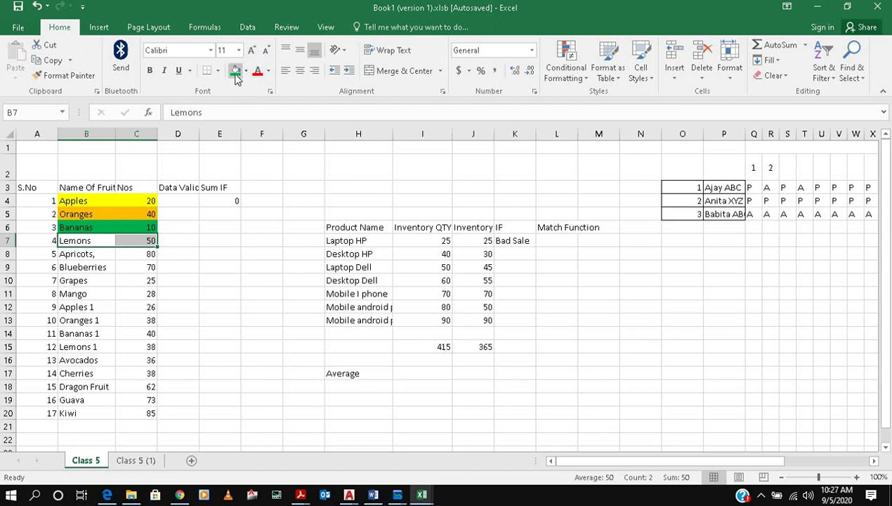
left_click(246, 70)
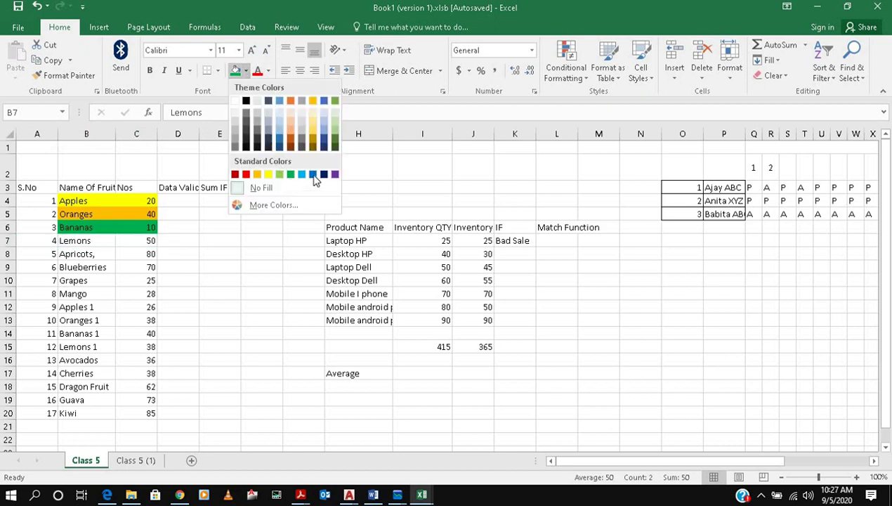
left_click(312, 174)
left_click(106, 266)
left_click_drag(138, 262, 140, 264)
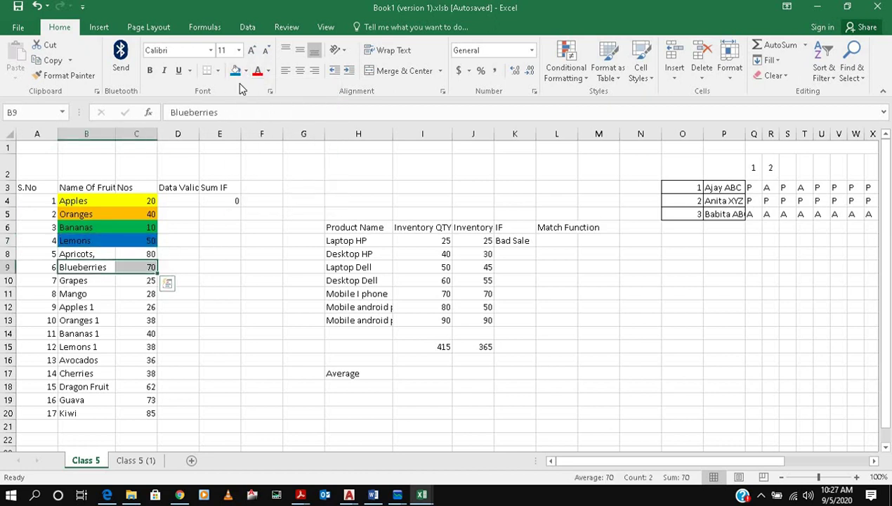
left_click(219, 279)
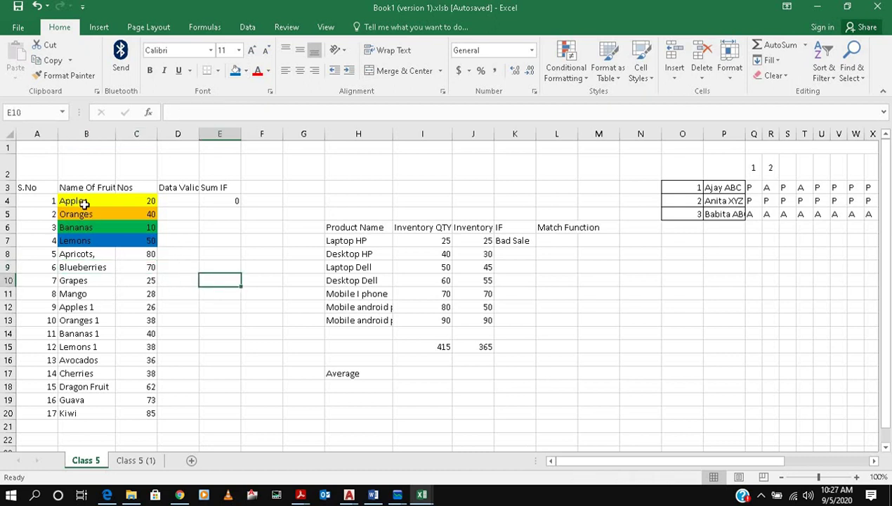
Step: Copy the four-colour row pattern of B4:C7 onto the fruit rows B8:C19 with Format Painter
left_click_drag(83, 202, 153, 239)
left_click(78, 83)
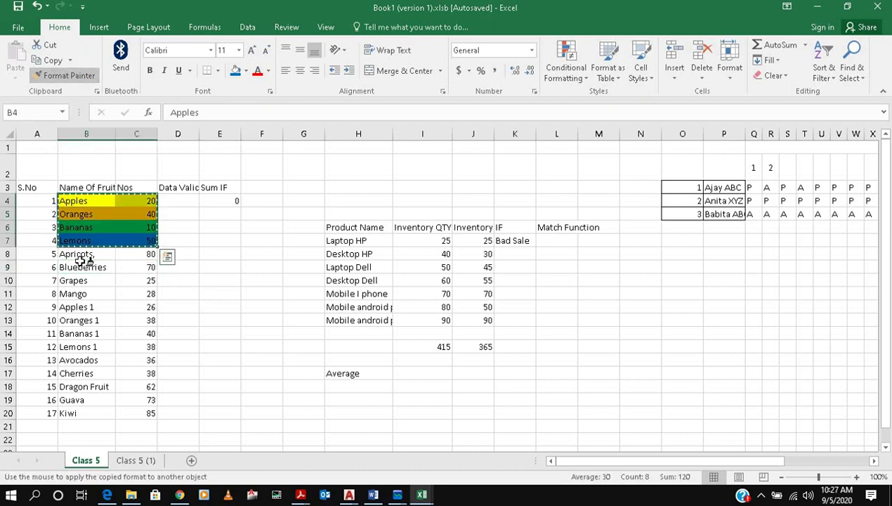
left_click_drag(80, 256, 141, 294)
double_click(75, 83)
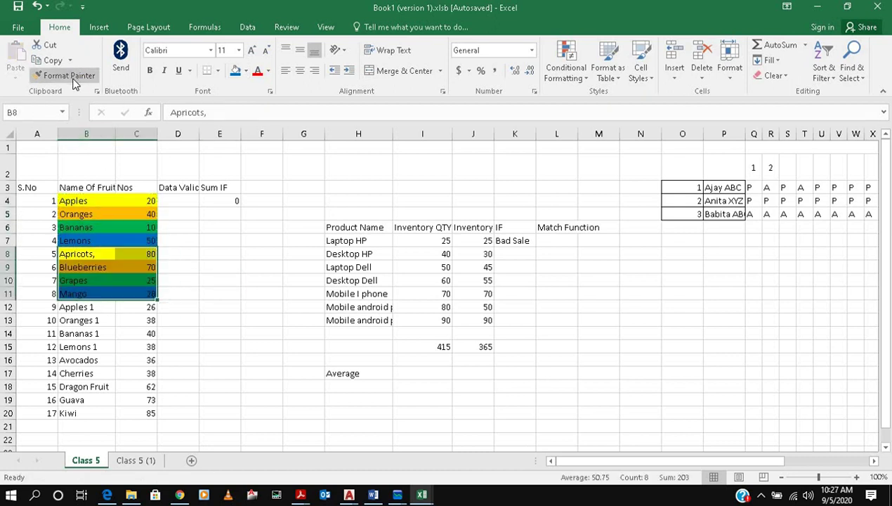
left_click(71, 307)
key("Escape")
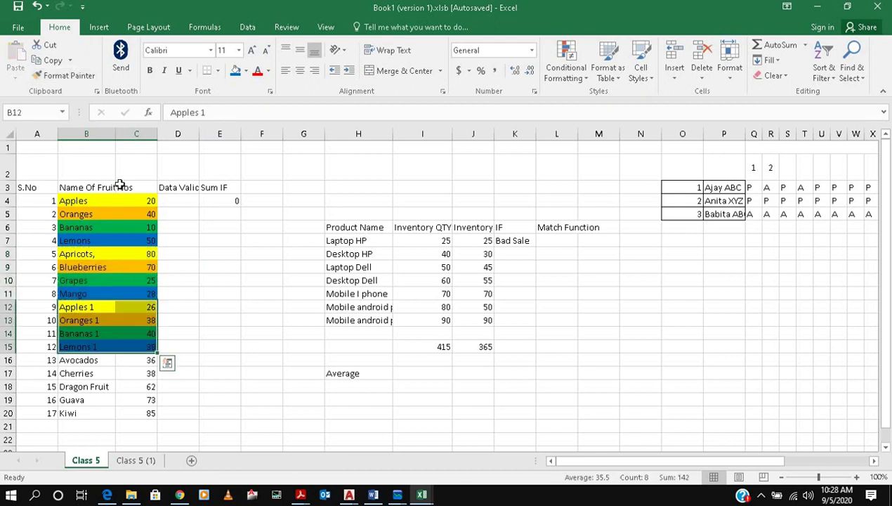
left_click(81, 77)
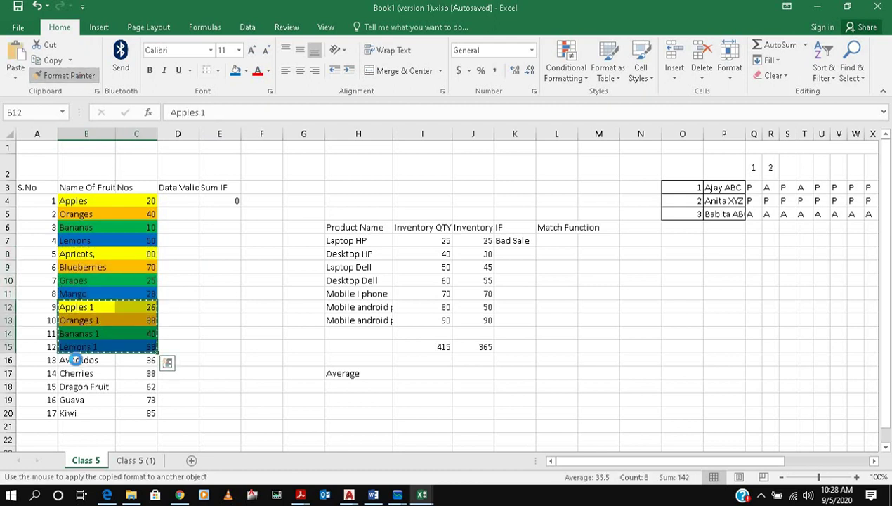
left_click_drag(77, 359, 140, 400)
Step: Fill the Kiwi cells B20:C20 with orange to complete the table's row colouring
left_click_drag(70, 413, 124, 409)
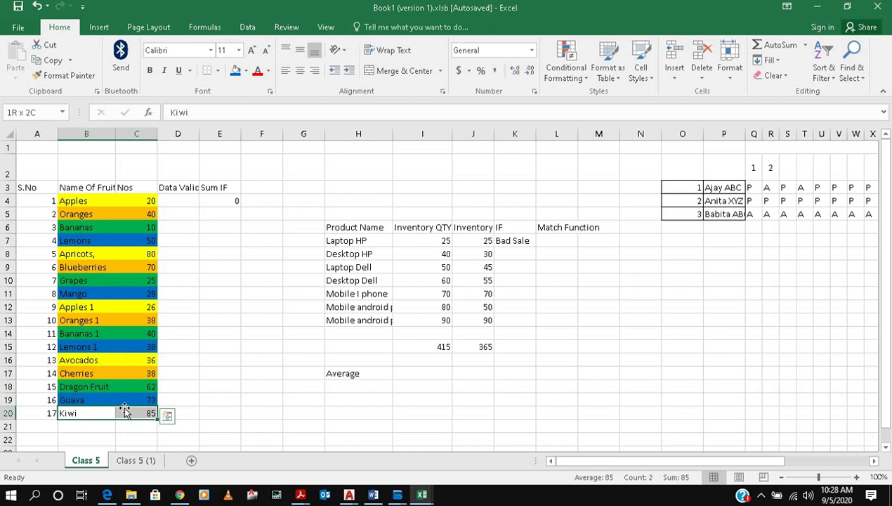
left_click(246, 71)
left_click(256, 175)
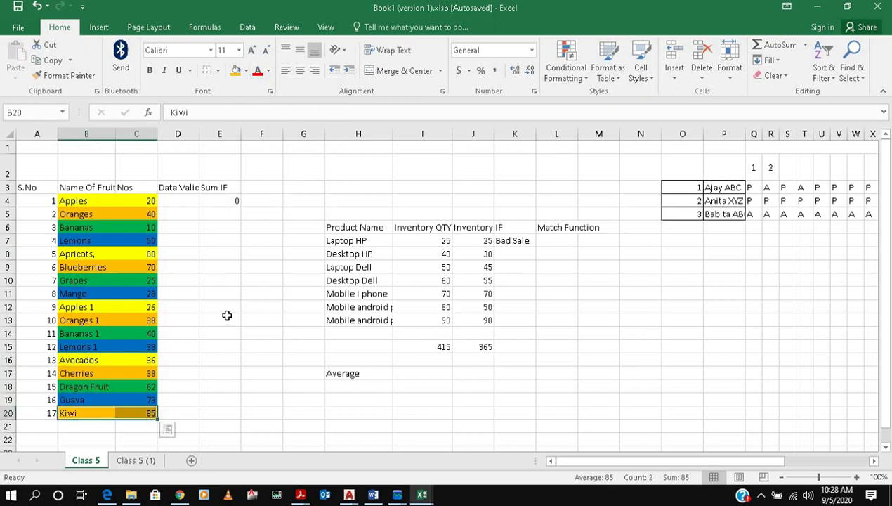
left_click(229, 316)
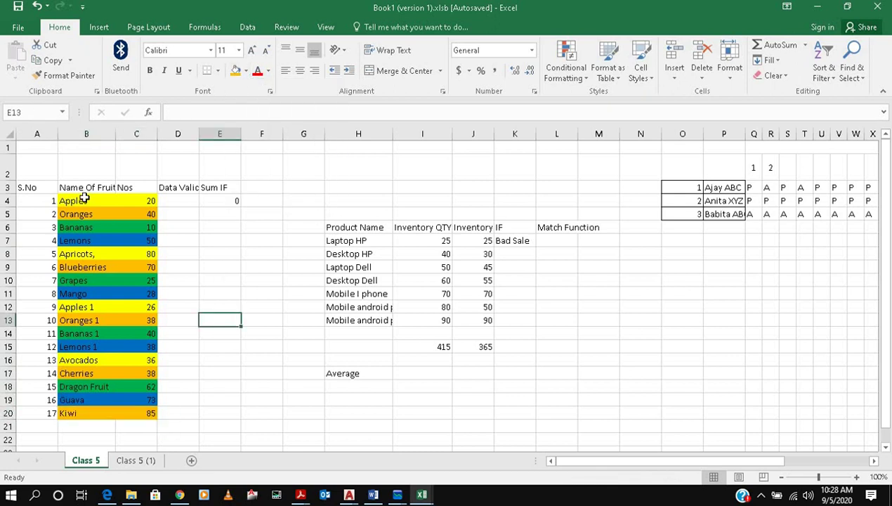
Step: Sort the coloured fruit names and their Nos values in B4:C20 from A to Z
left_click_drag(84, 195, 133, 413)
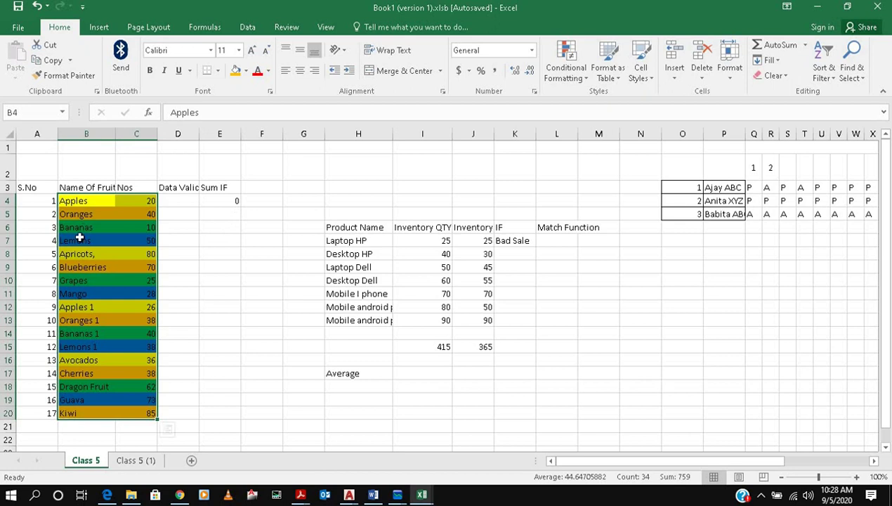
left_click(834, 82)
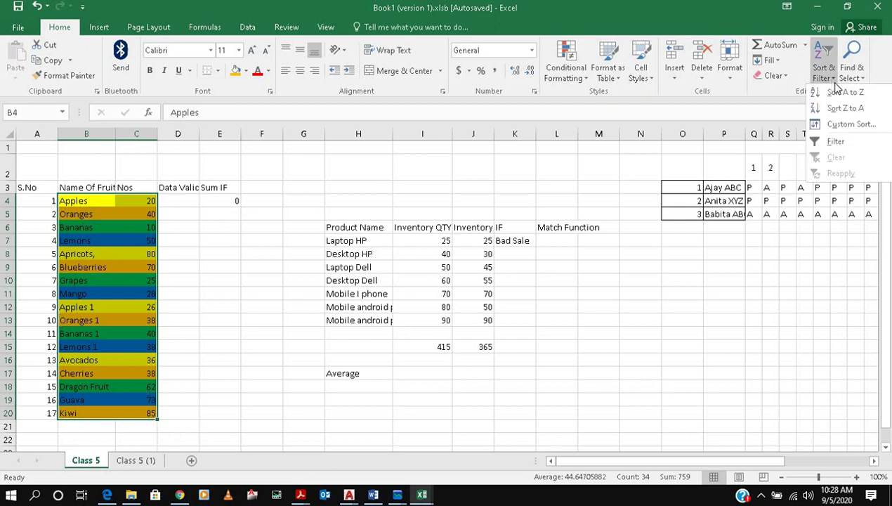
left_click(838, 91)
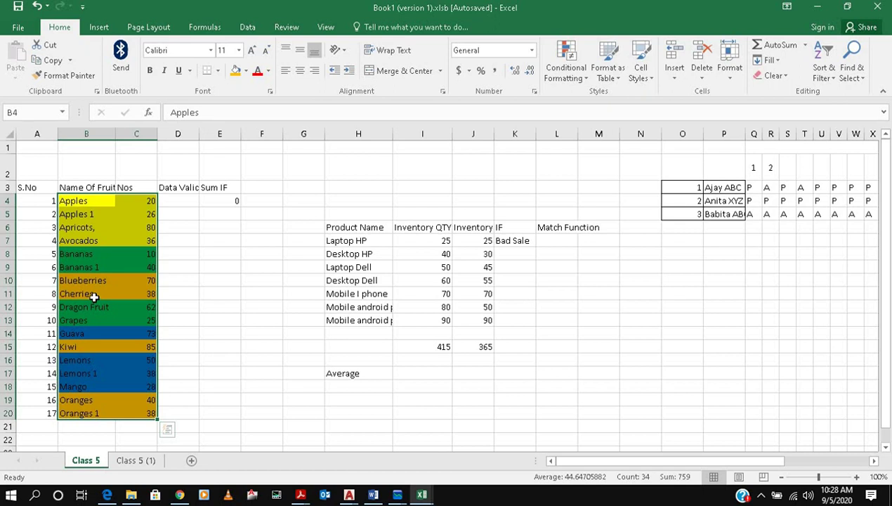
left_click(822, 70)
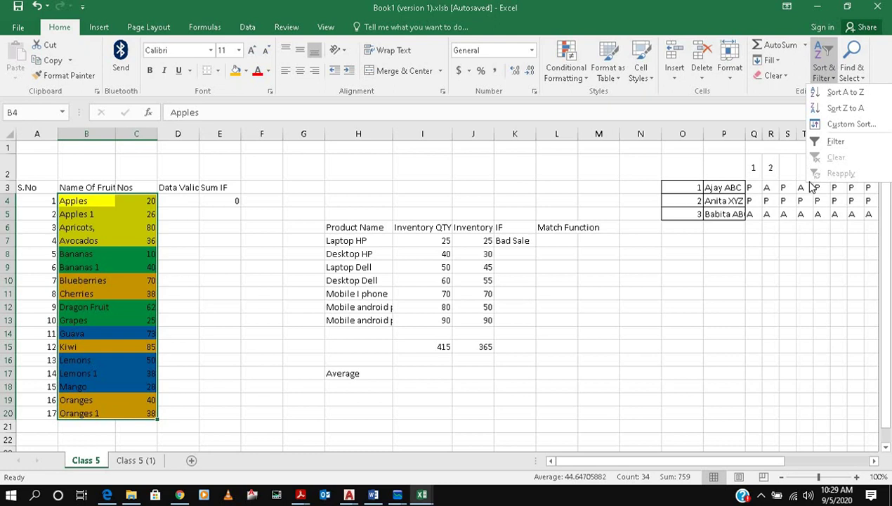
left_click(612, 264)
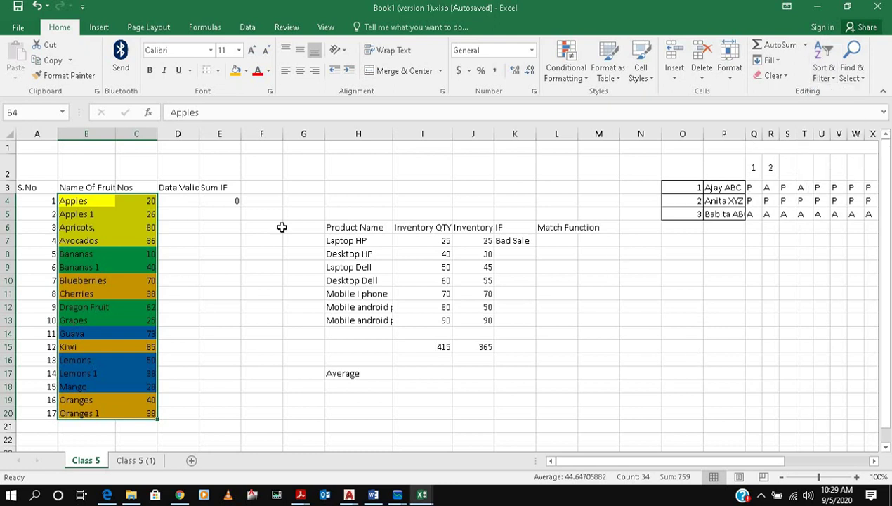
Step: Add a List data validation to cell D4 with the fruit names =$B$4:$B$20 as its source
left_click(185, 201)
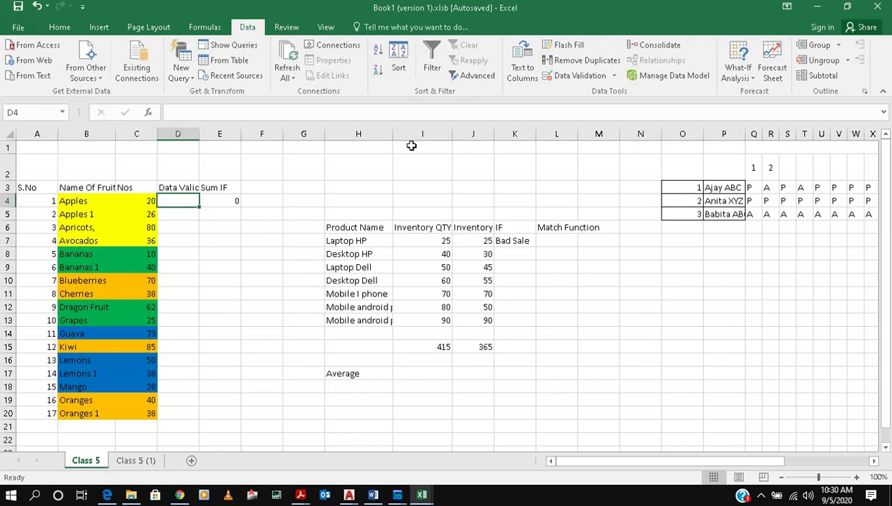
left_click(613, 77)
left_click(593, 92)
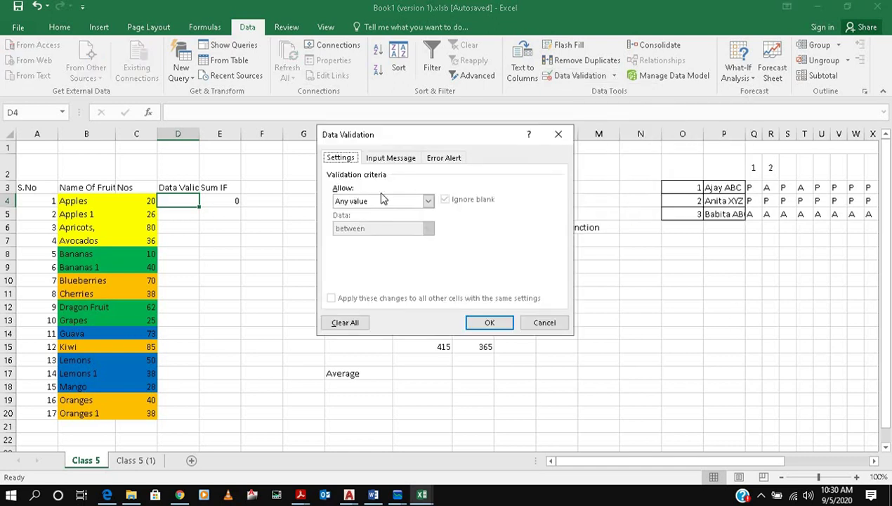
left_click(428, 201)
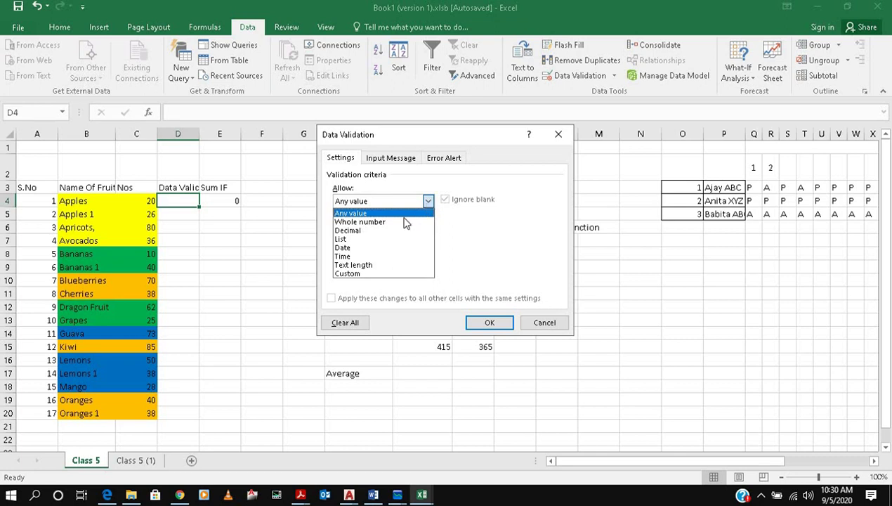
left_click(365, 239)
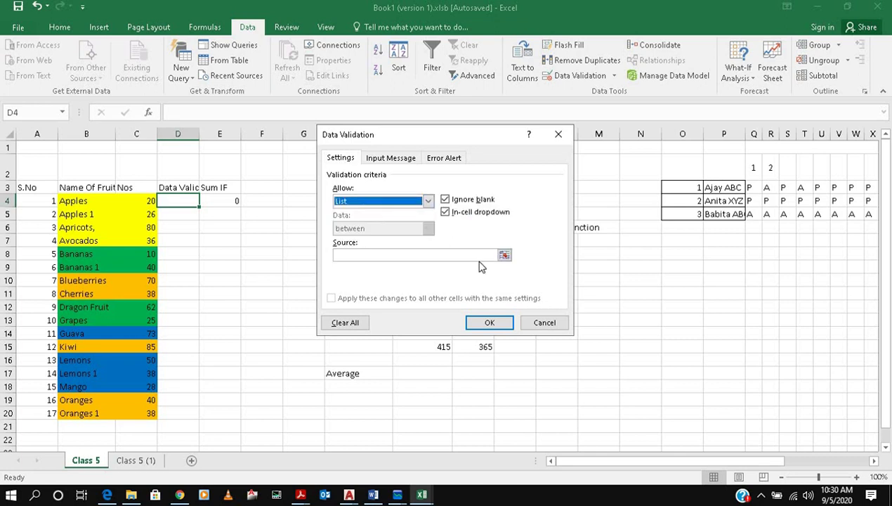
left_click(503, 257)
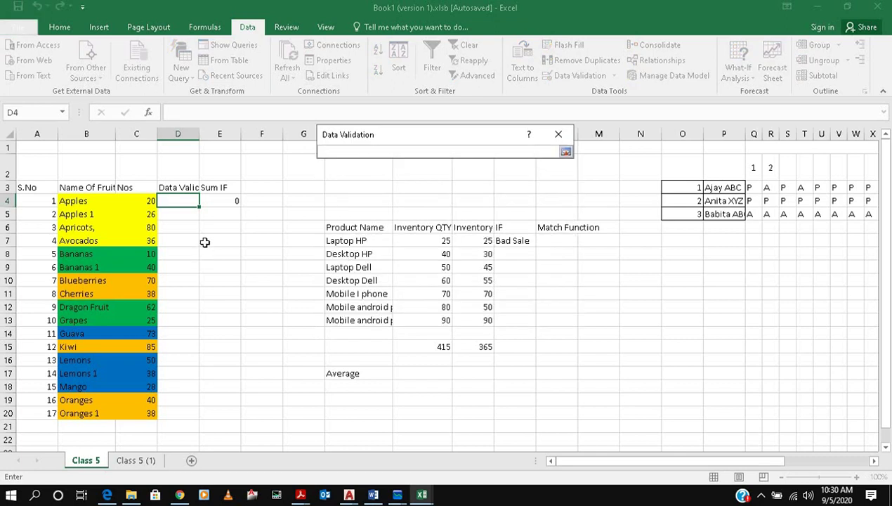
left_click_drag(77, 201, 62, 414)
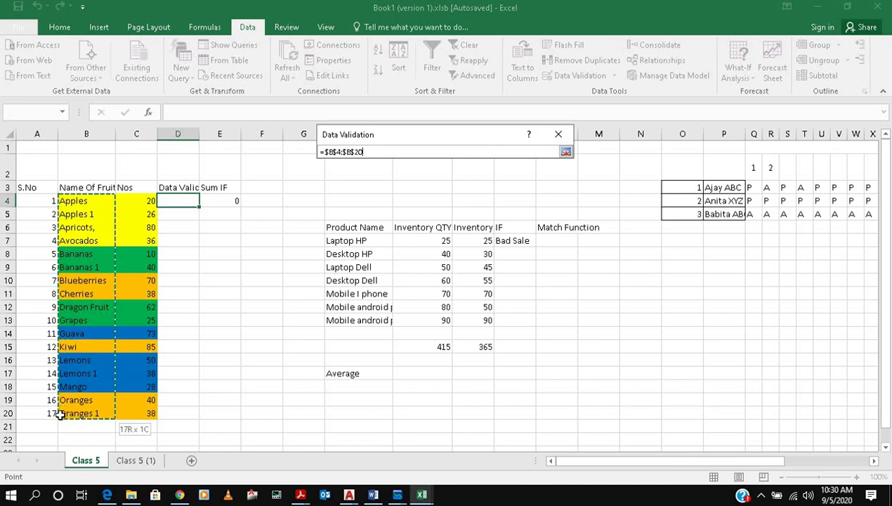
left_click(565, 152)
left_click(489, 324)
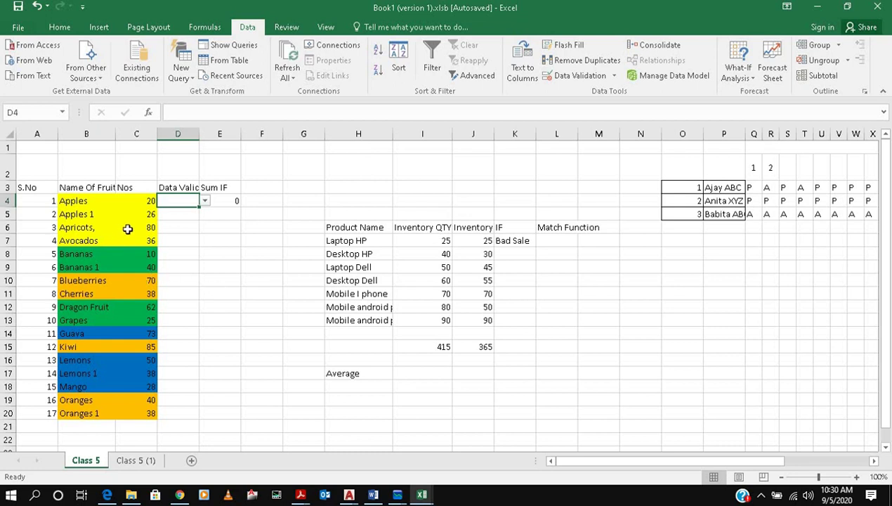
Step: Try out the validation list in D4 by choosing Apples and switching the choice to Apples 1
left_click(207, 202)
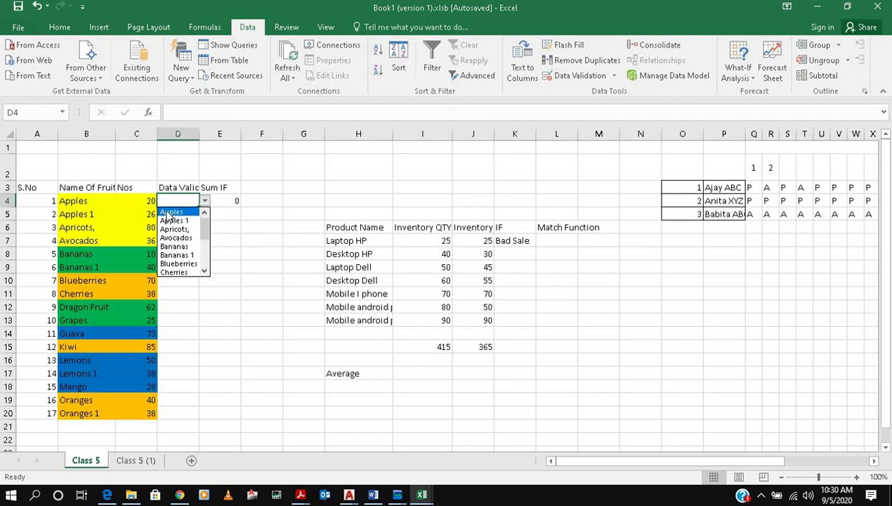
left_click(168, 212)
left_click(204, 201)
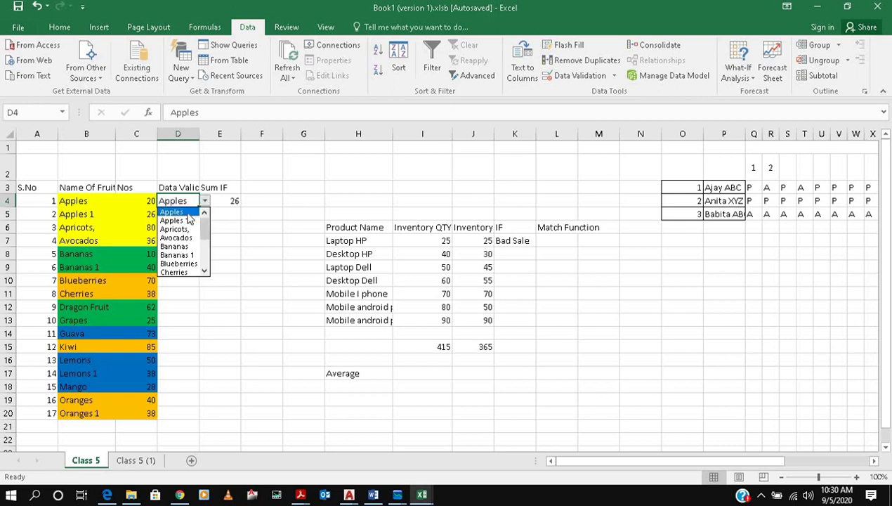
left_click(184, 220)
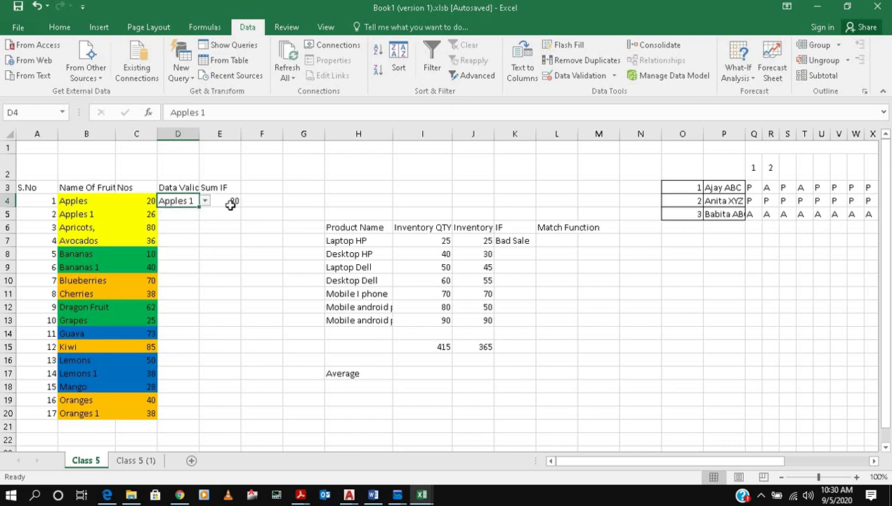
Step: Review the existing SUMIF formula in E4 and clear it from the cell
left_click(221, 238)
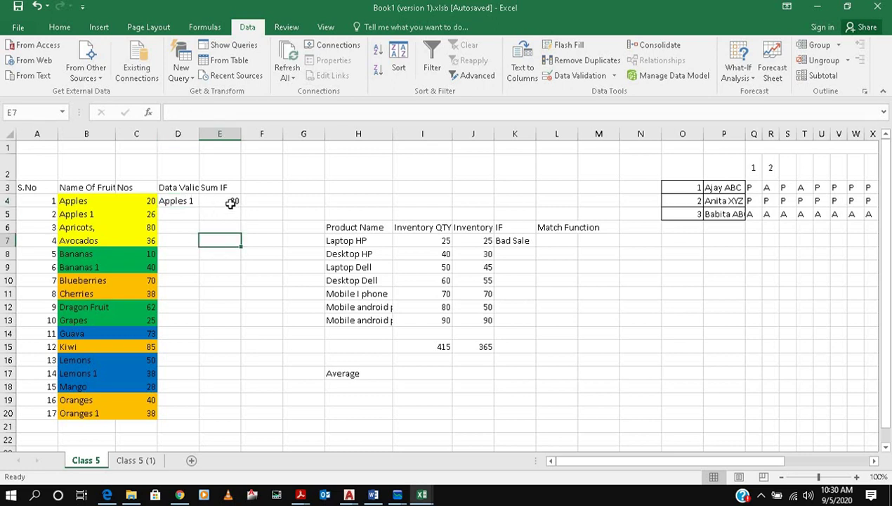
left_click(231, 203)
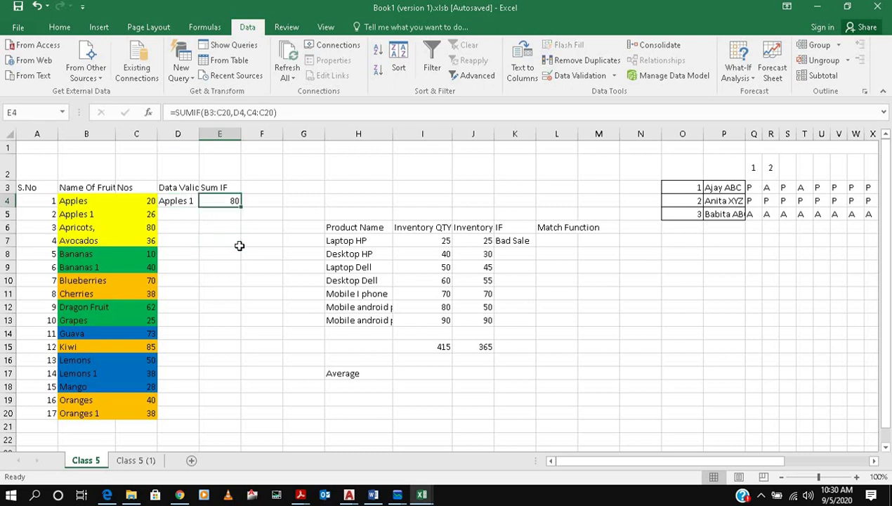
left_click(294, 112)
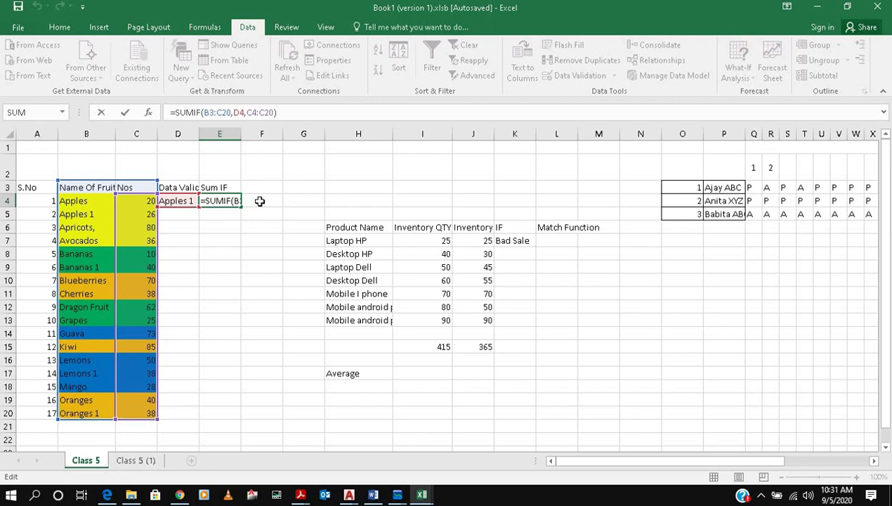
key("Return")
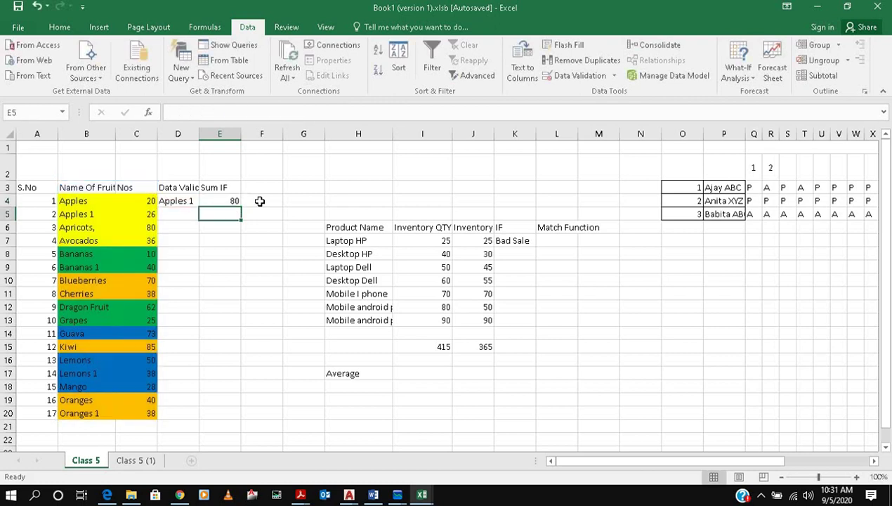
key("Up")
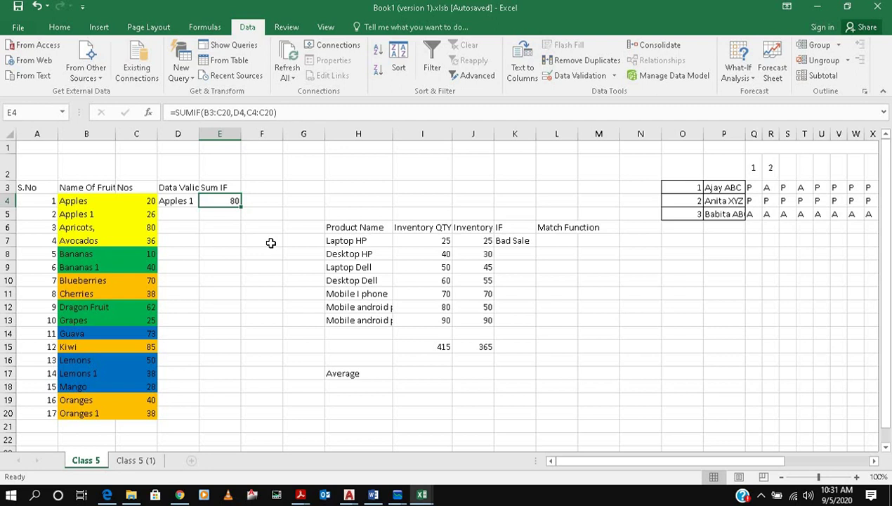
key("Delete")
left_click(284, 263)
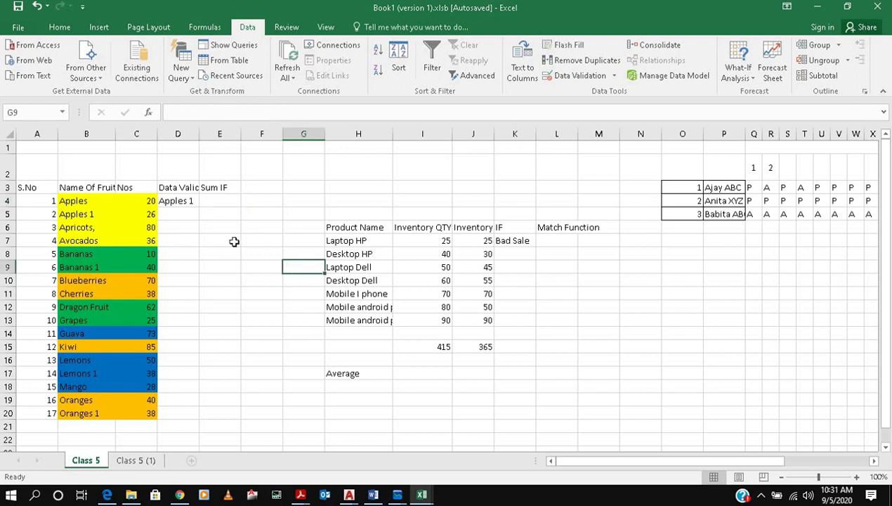
Step: Choose Apples from the fruit validation list in D4
left_click(177, 203)
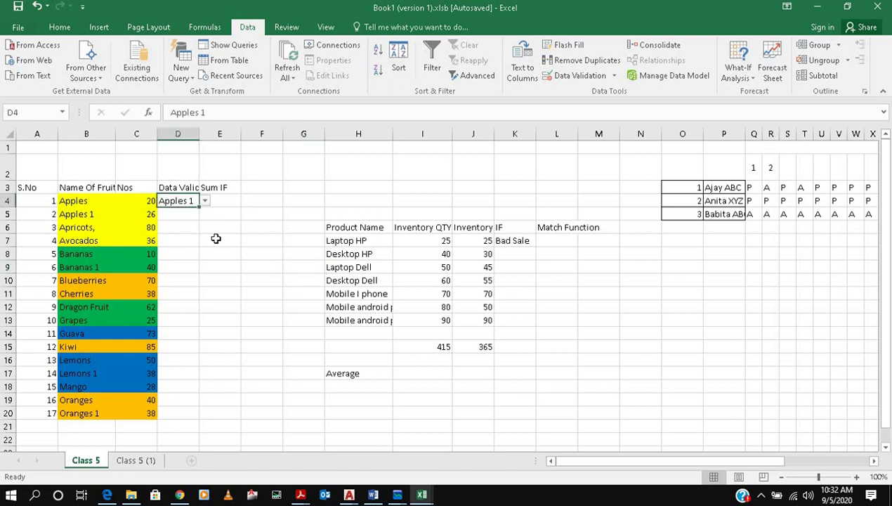
left_click(205, 200)
left_click(205, 211)
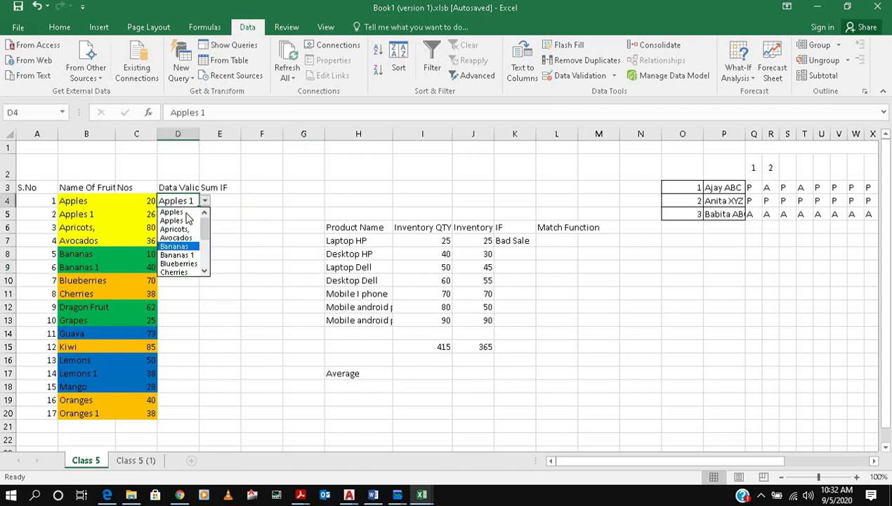
left_click(176, 212)
left_click(238, 238)
Step: Enter =SUMIF(B4:C19,D4,C4:C20) in E4 to total the Nos of the fruit chosen in D4
left_click(215, 201)
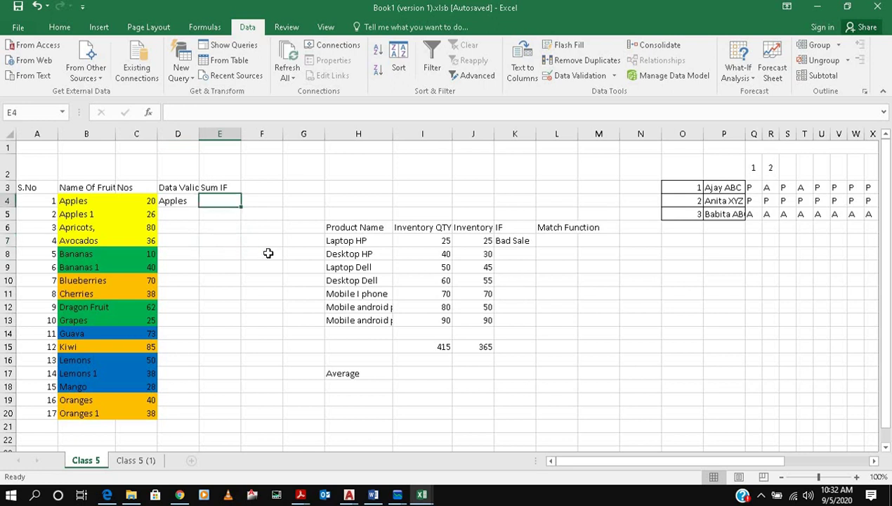
type("=s")
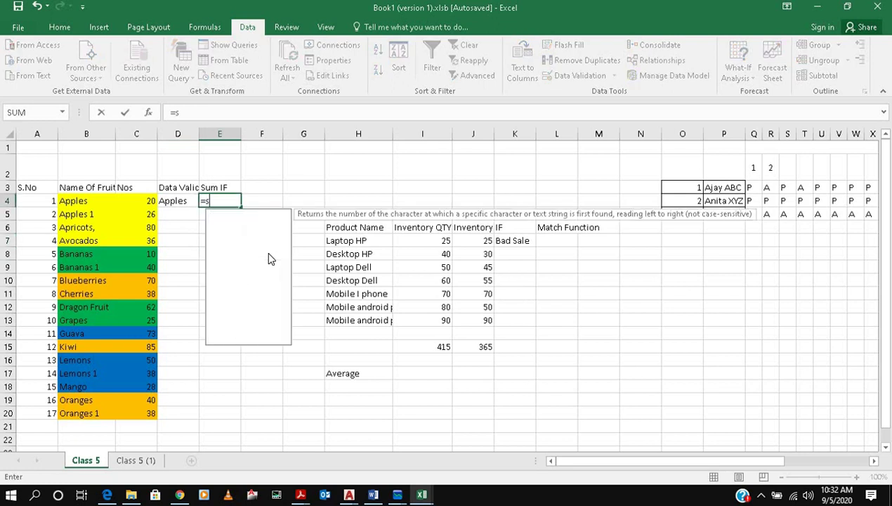
type("umif")
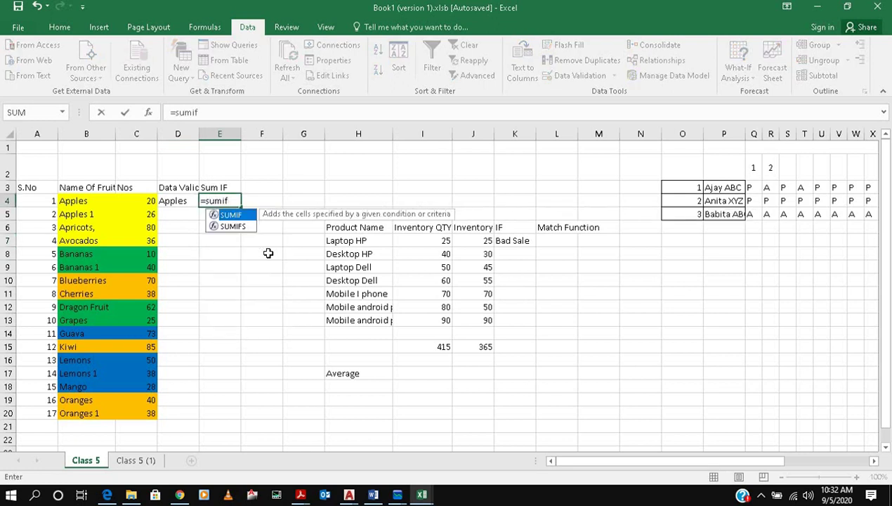
type("(")
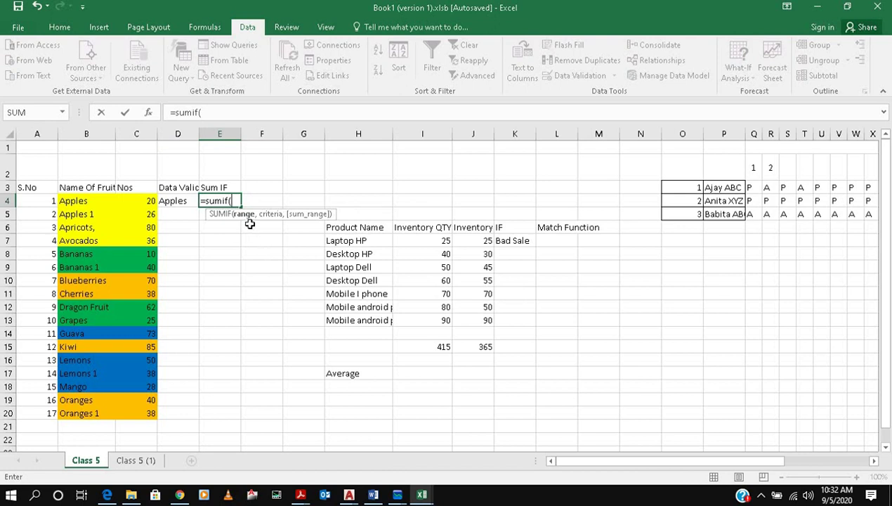
left_click_drag(70, 201, 159, 407)
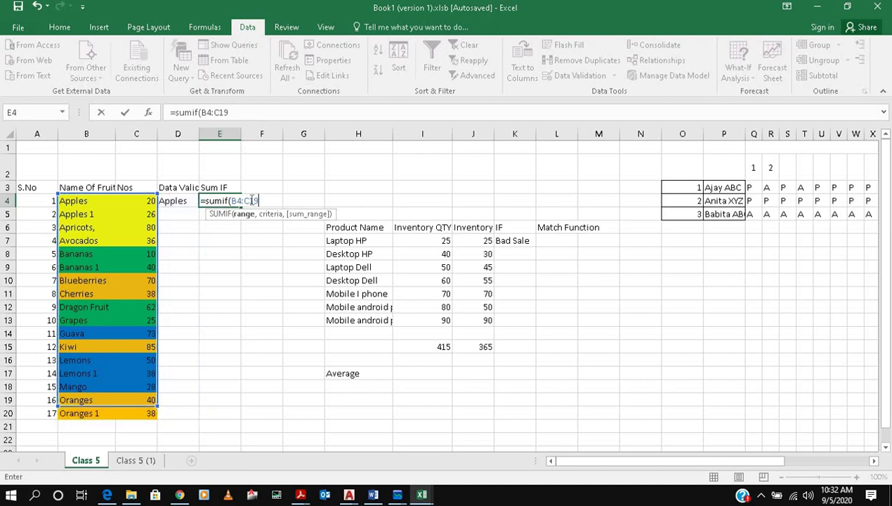
type(",")
left_click(179, 201)
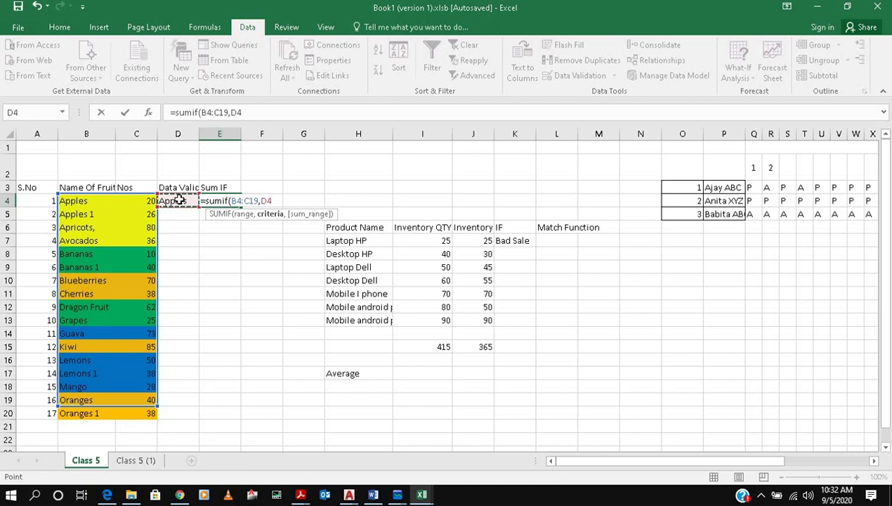
type(",")
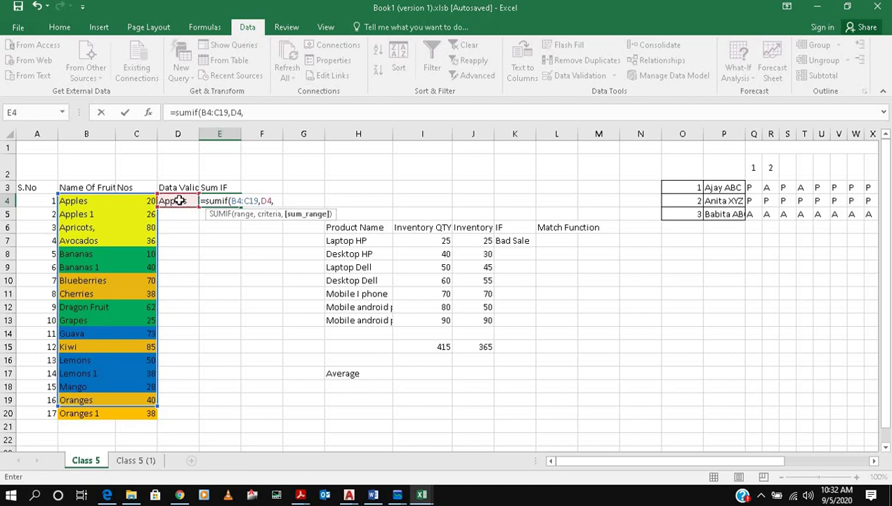
left_click_drag(144, 202, 150, 411)
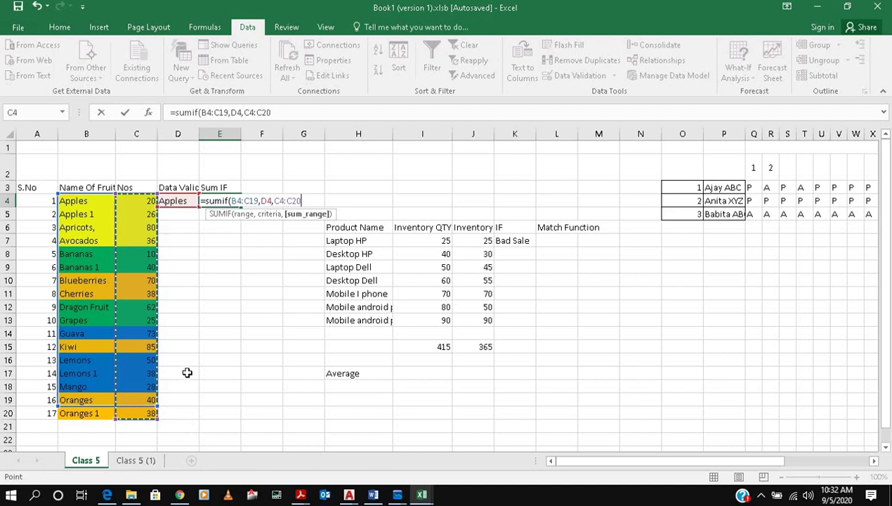
type(")")
key("Return")
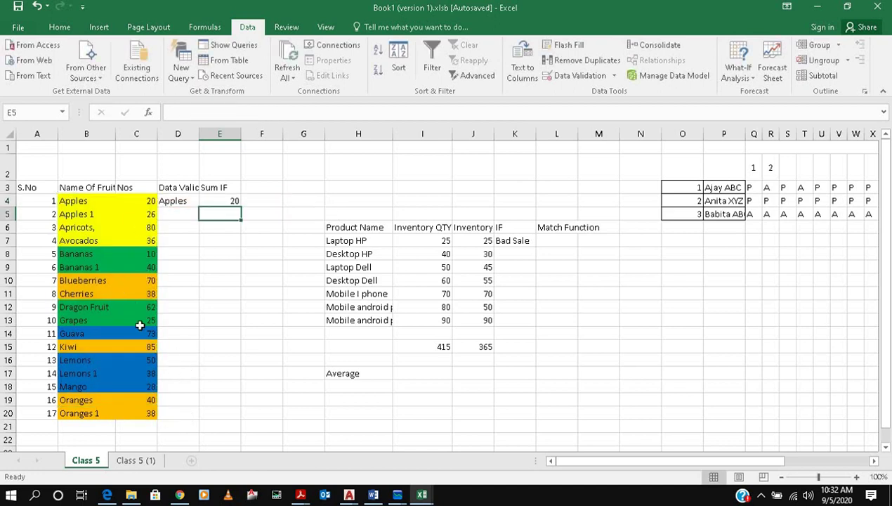
Step: Try out the SUMIF formula by choosing Oranges 1 and switching the choice to Oranges in D4
left_click(188, 203)
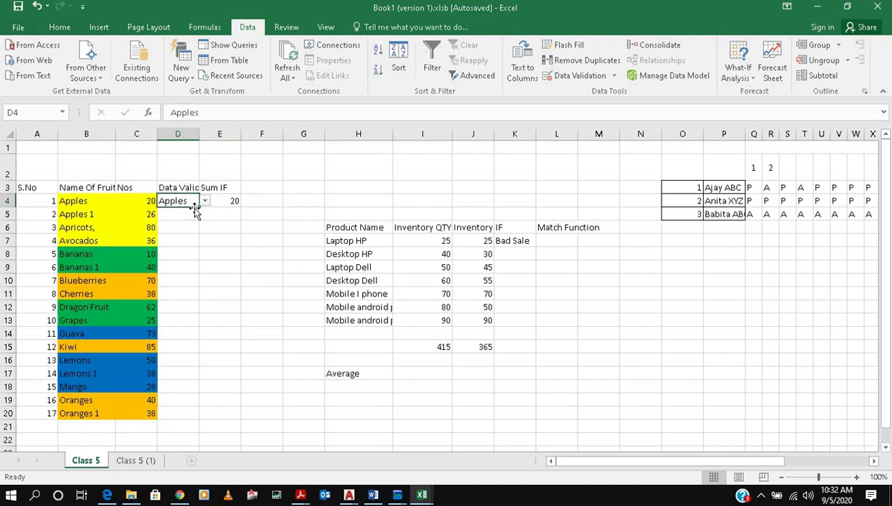
left_click(205, 200)
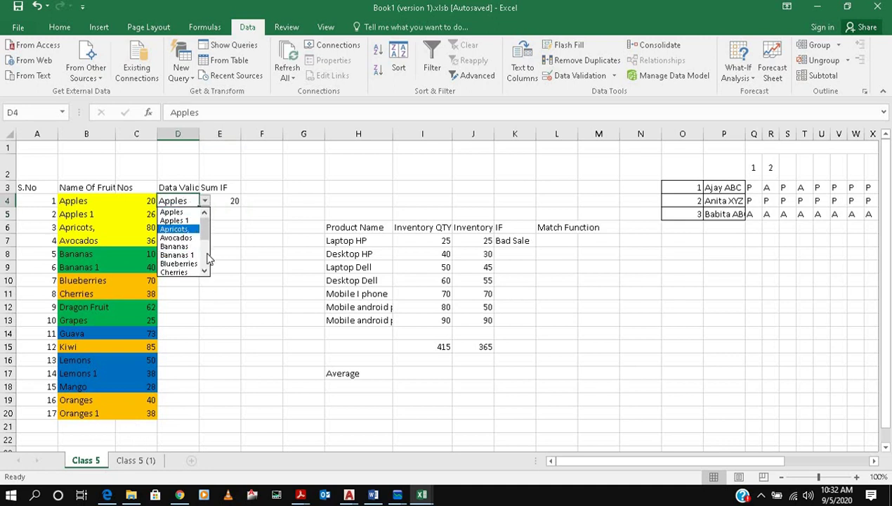
scroll(207, 259, "down", 3)
left_click(193, 270)
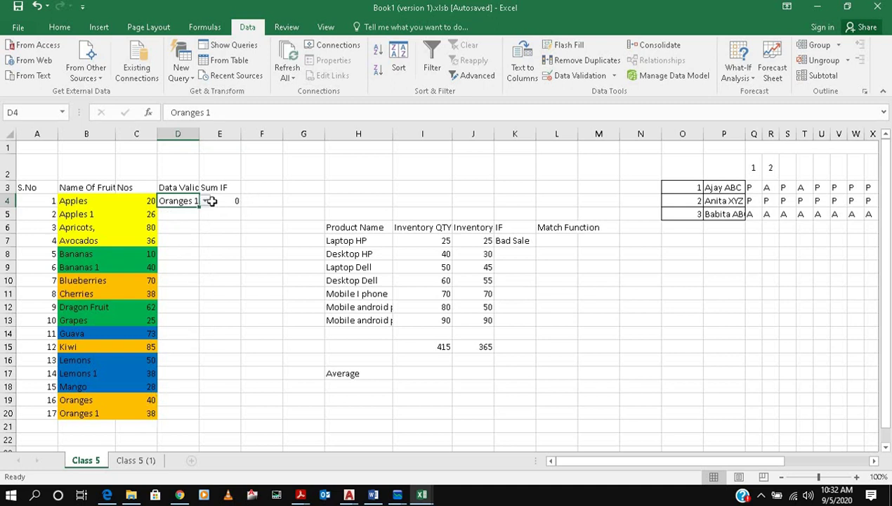
left_click(204, 201)
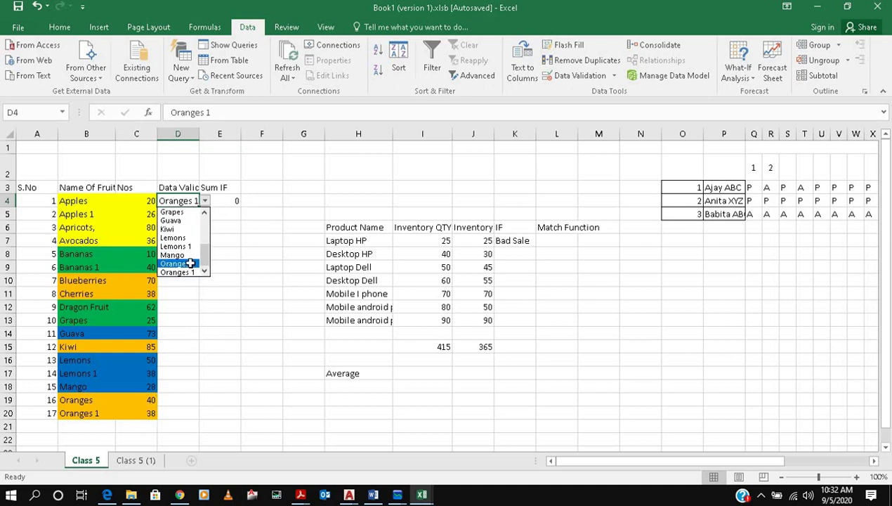
left_click(190, 264)
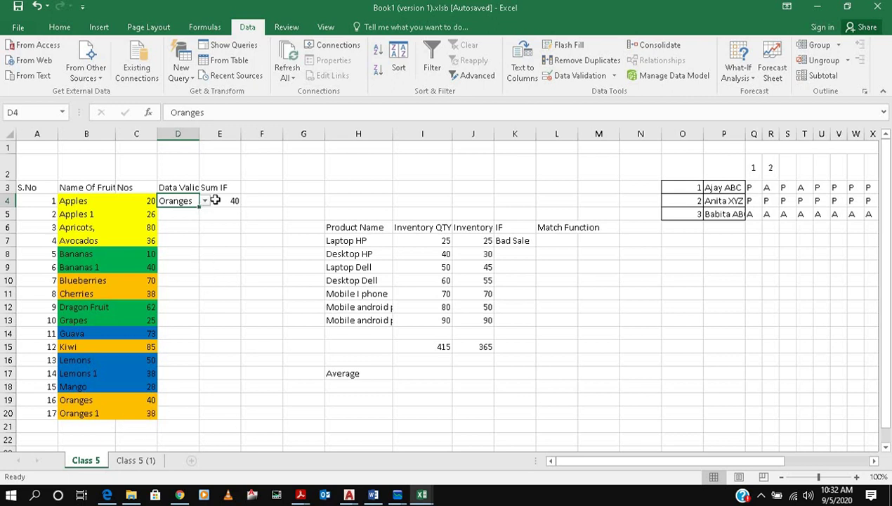
Step: Correct the criteria range of the SUMIF formula in E4 to B4:C20
left_click(217, 202)
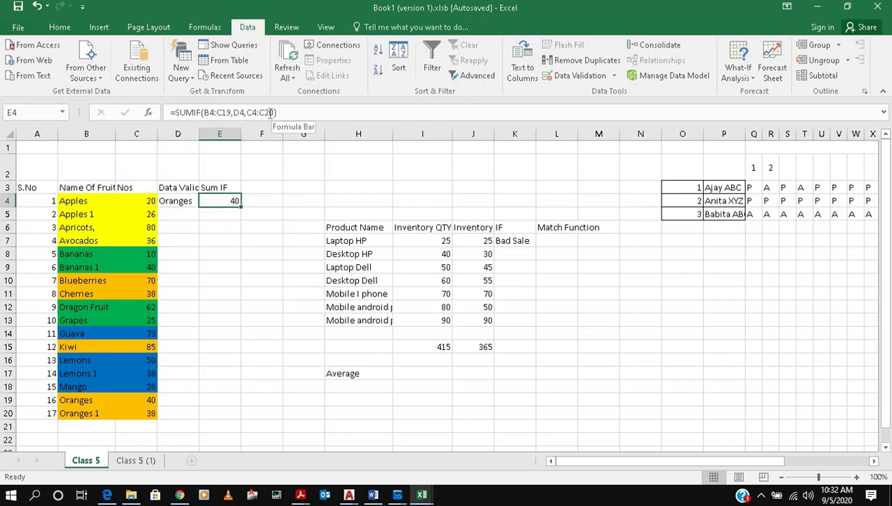
left_click(231, 112)
key("BackSpace")
key("BackSpace")
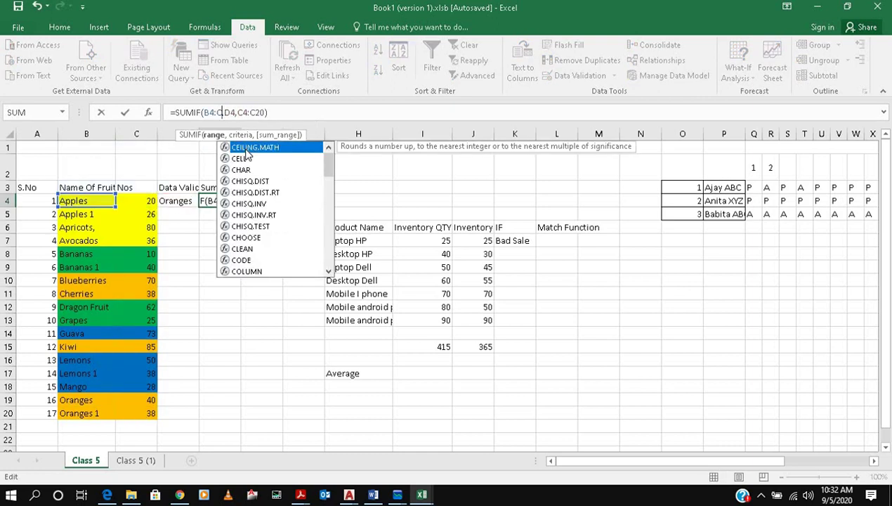
type("20,")
key("Return")
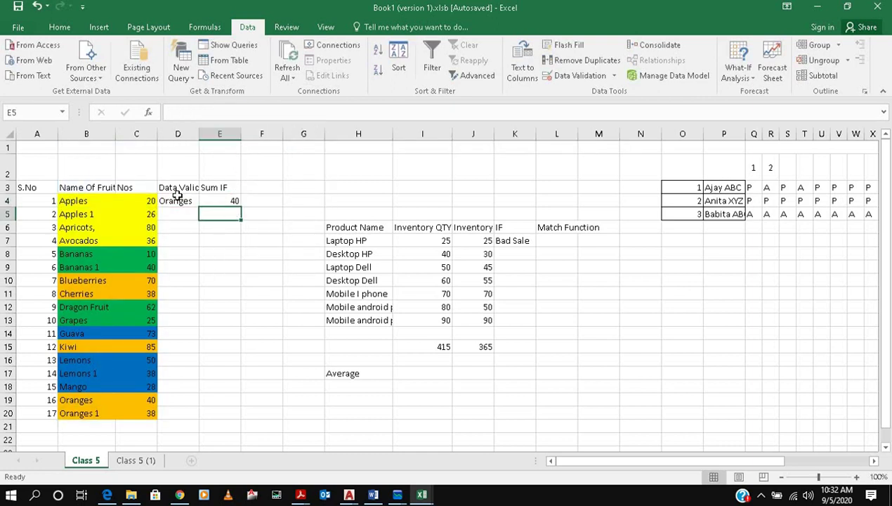
Step: Choose Oranges 1 from the validation list in D4 to test the corrected formula
left_click(178, 198)
left_click(204, 201)
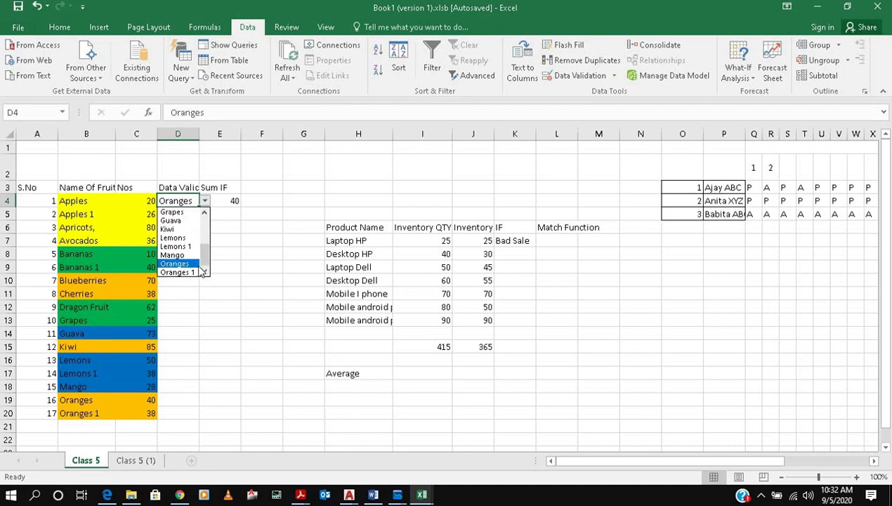
left_click(188, 273)
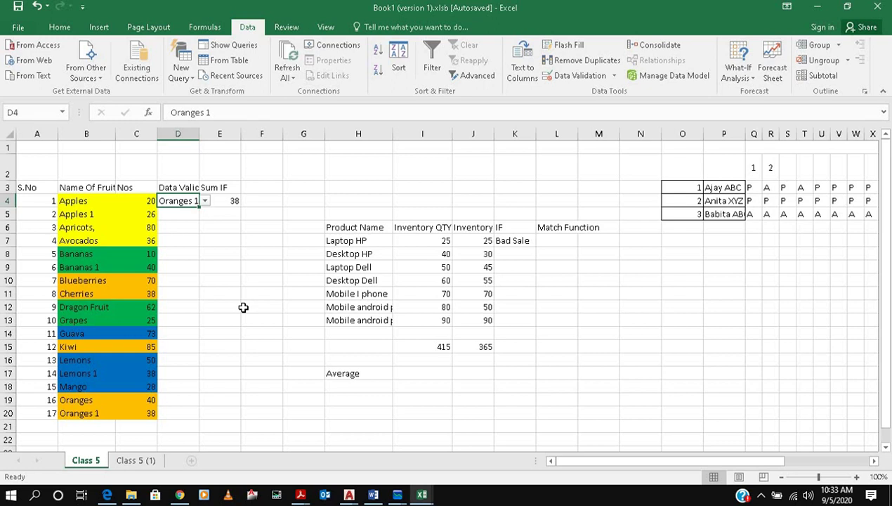
left_click(243, 307)
left_click(197, 197)
left_click(205, 201)
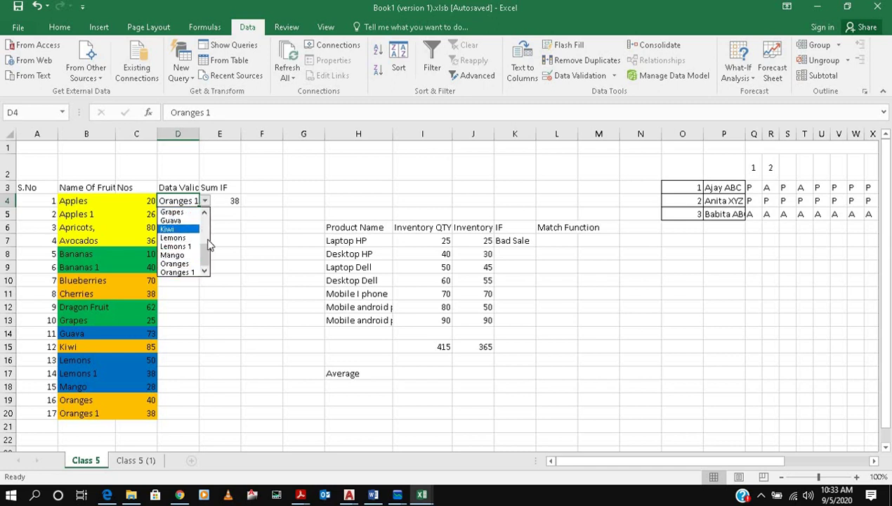
left_click(165, 202)
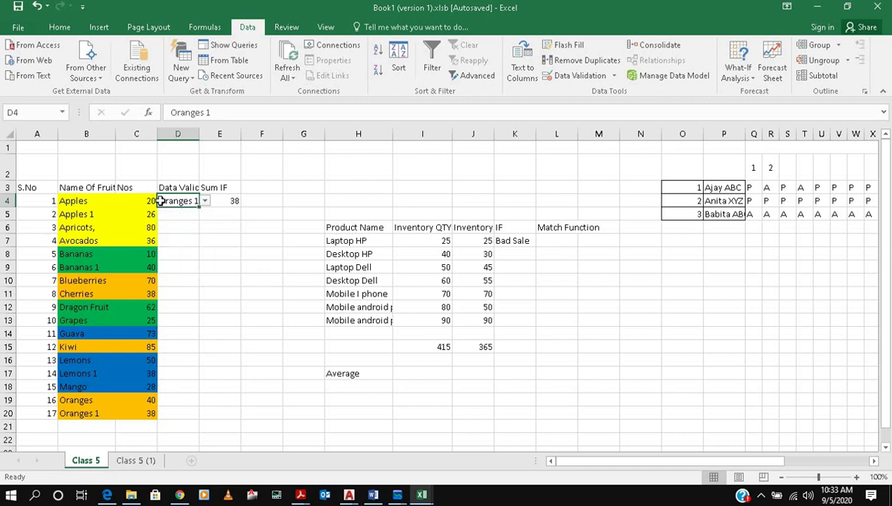
left_click(229, 252)
Step: Copy the validation list and SUMIF formula from D4:E4 into D5:E20
left_click_drag(196, 205, 225, 413)
key("ctrl+c")
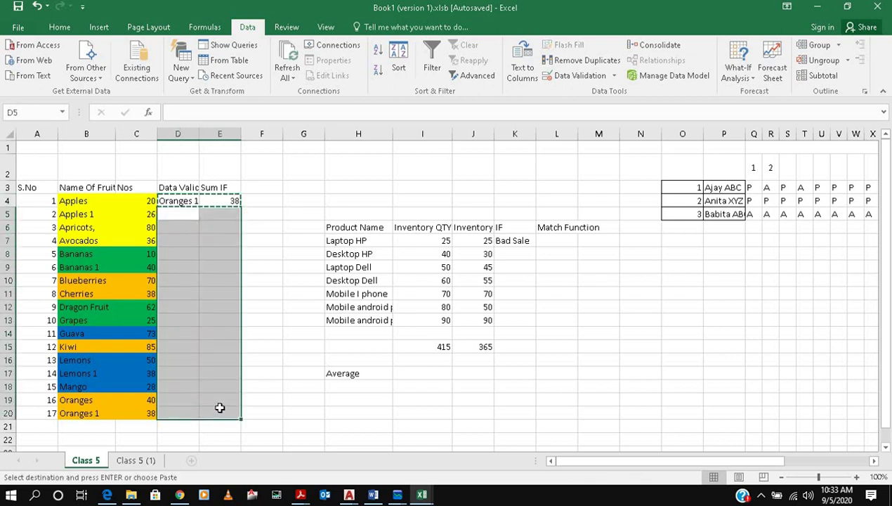
key("ctrl+v")
Step: Choose Lemons in D5 and Mango in D6 from the copied validation lists
left_click(184, 215)
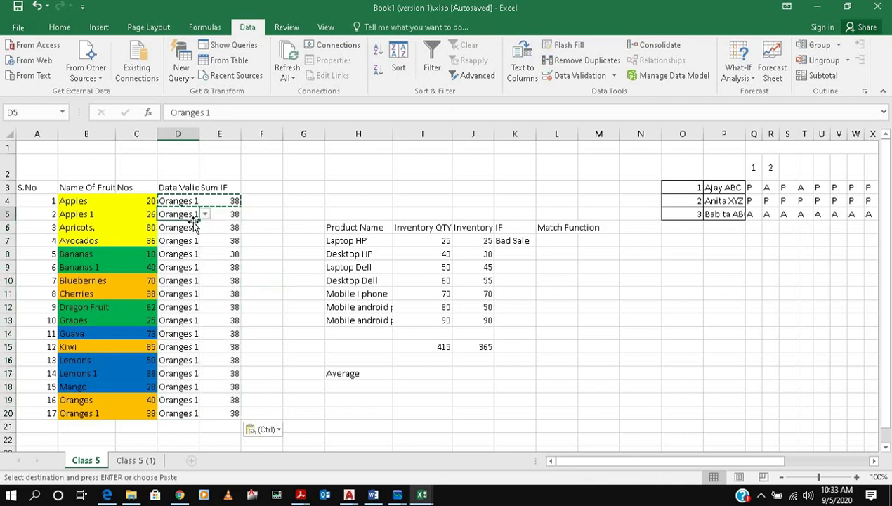
left_click(205, 214)
left_click(187, 252)
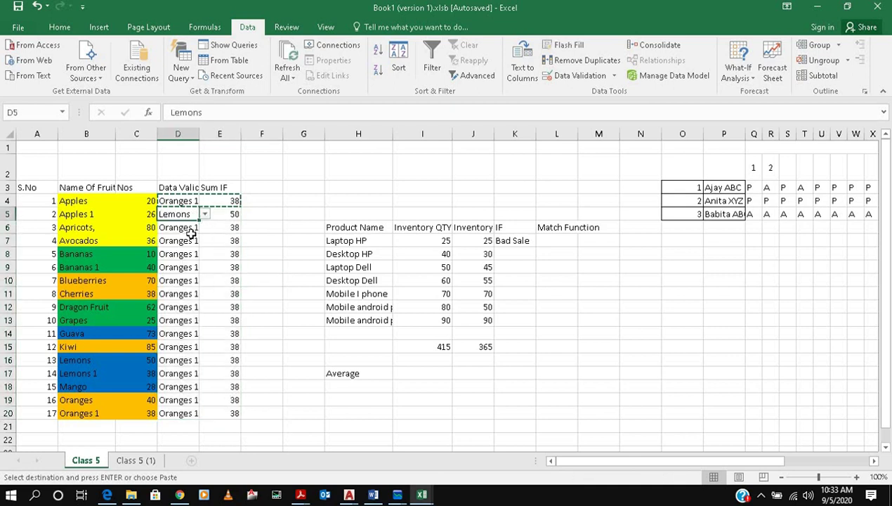
left_click(191, 232)
key("alt+Down")
left_click(193, 264)
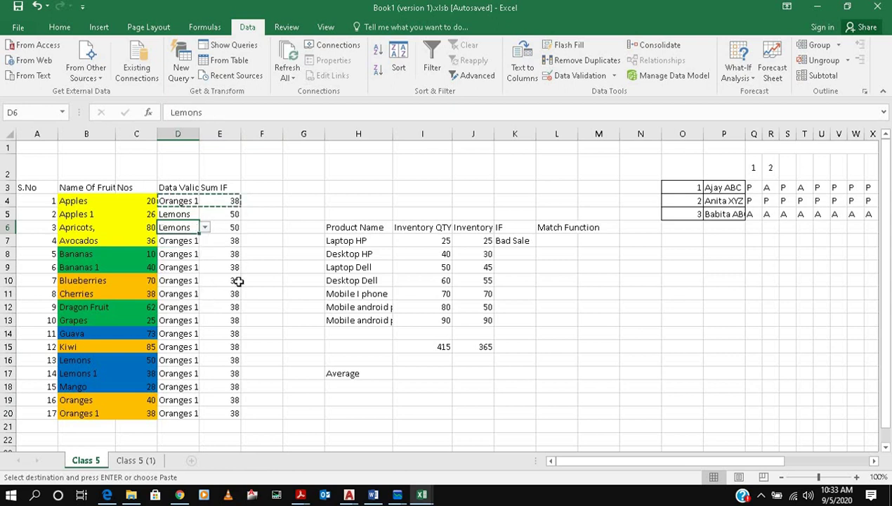
left_click(205, 228)
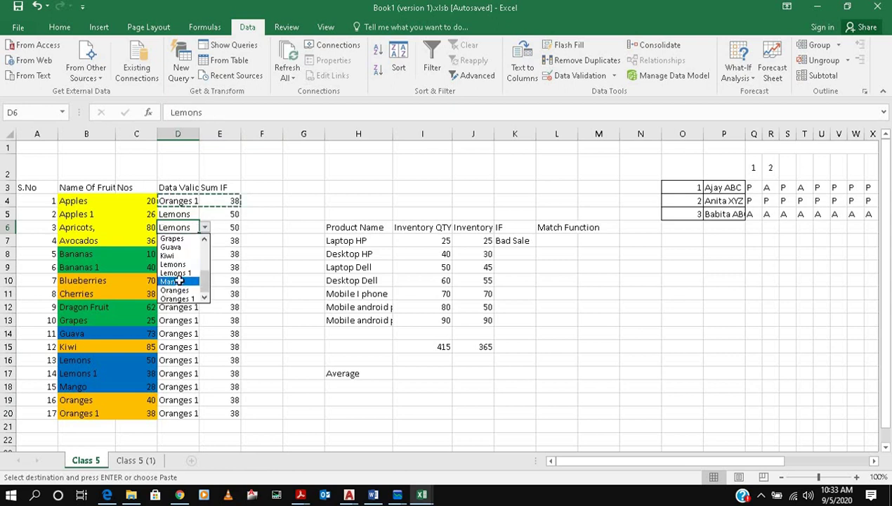
left_click(180, 282)
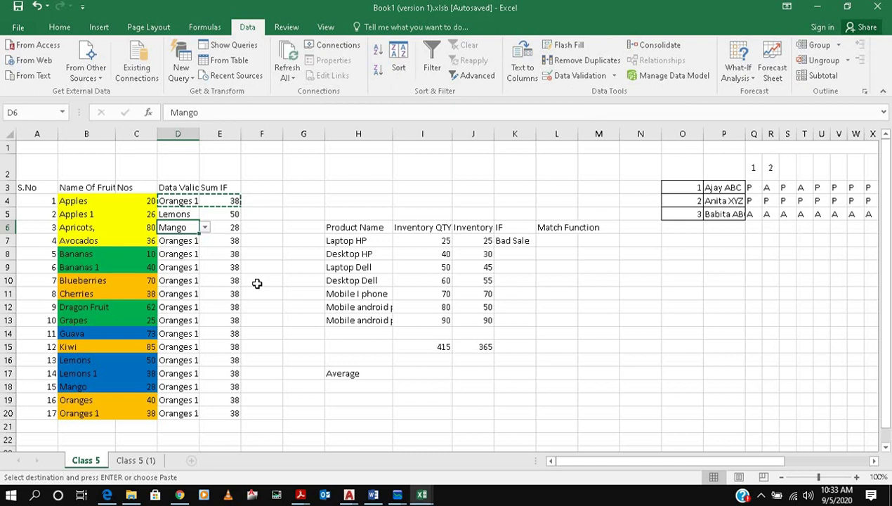
left_click(403, 357)
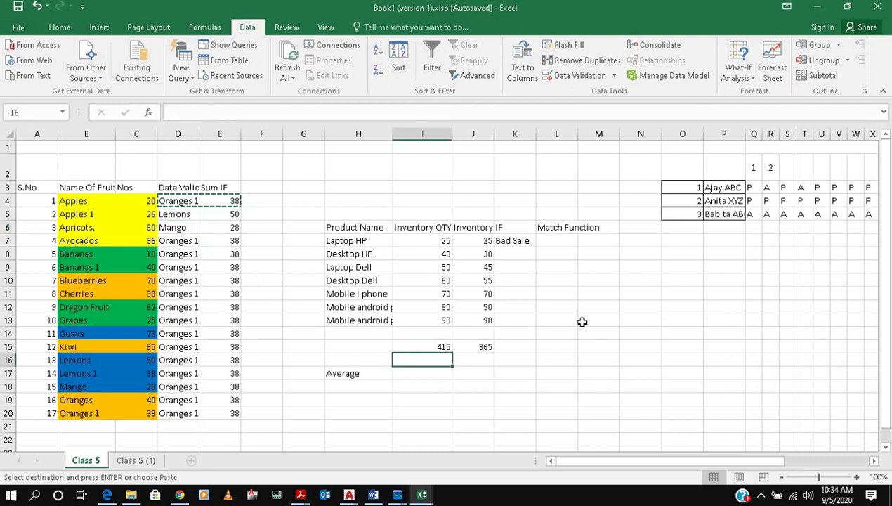
left_click(541, 270)
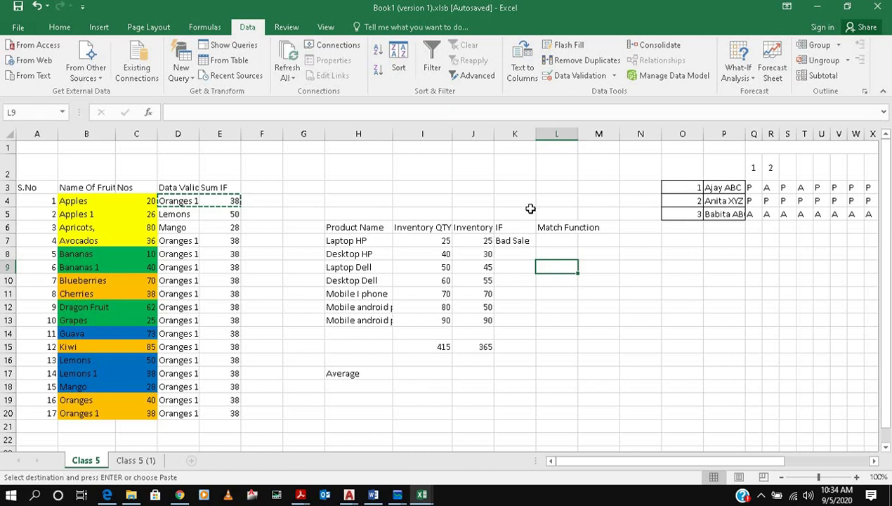
Step: Enter =MATCH(J7,I7:I13,0) in L7 to look for exact matches, and fill the formula down to L13
left_click(562, 240)
type("=match")
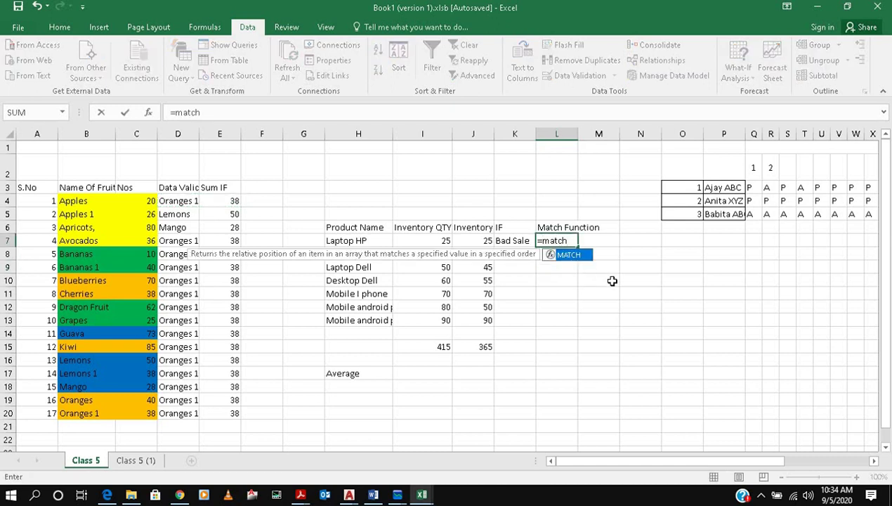
type("(")
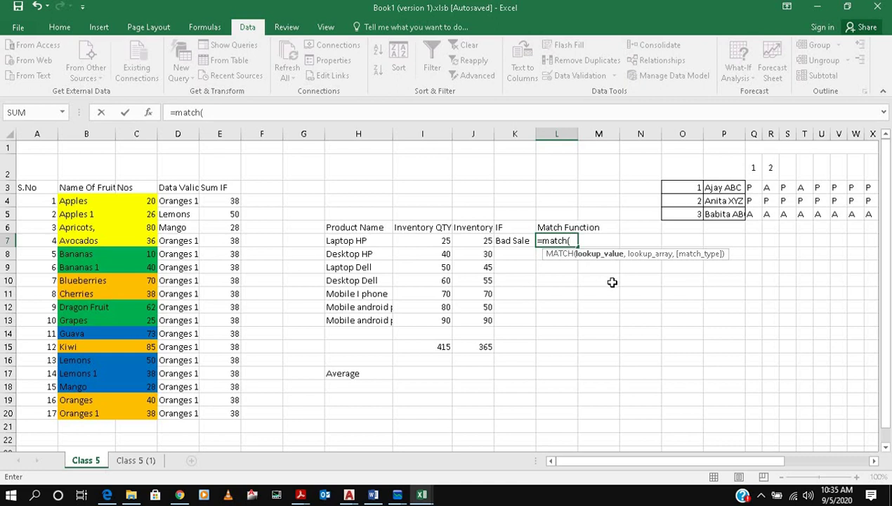
left_click(474, 243)
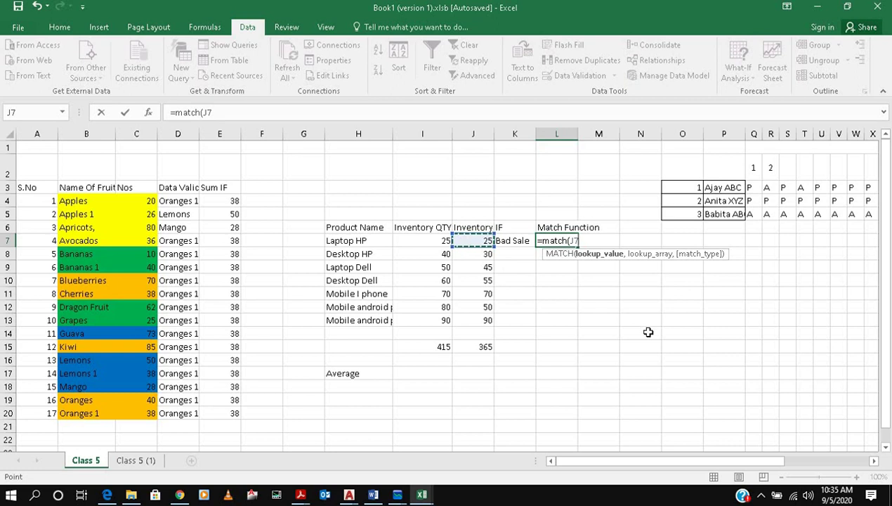
type(",")
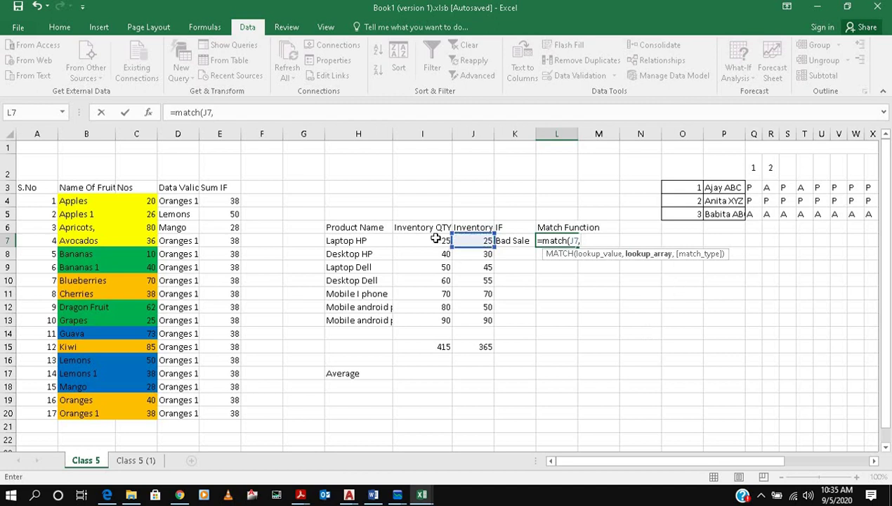
left_click_drag(437, 241, 432, 320)
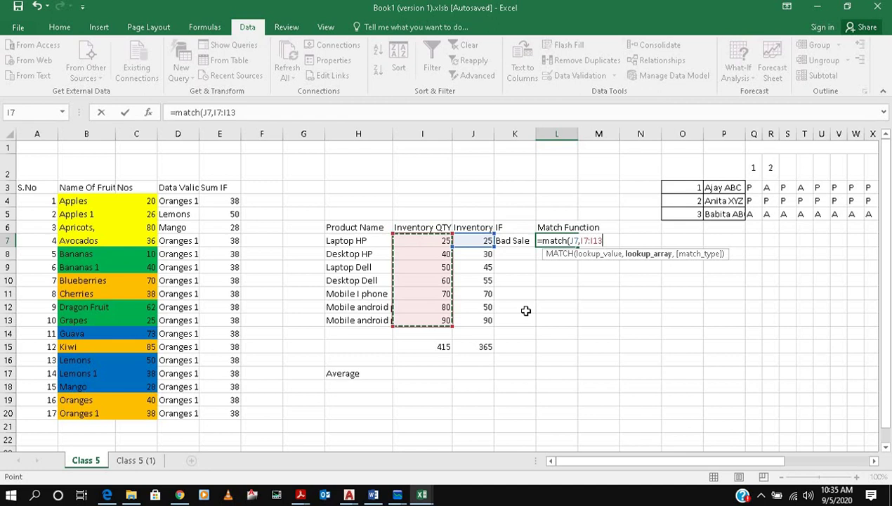
type(",")
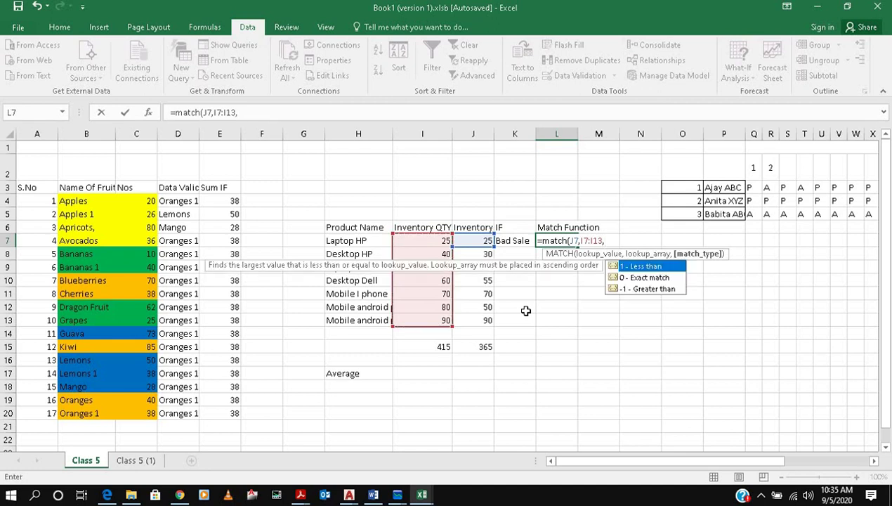
type("0")
type(")")
key("Return")
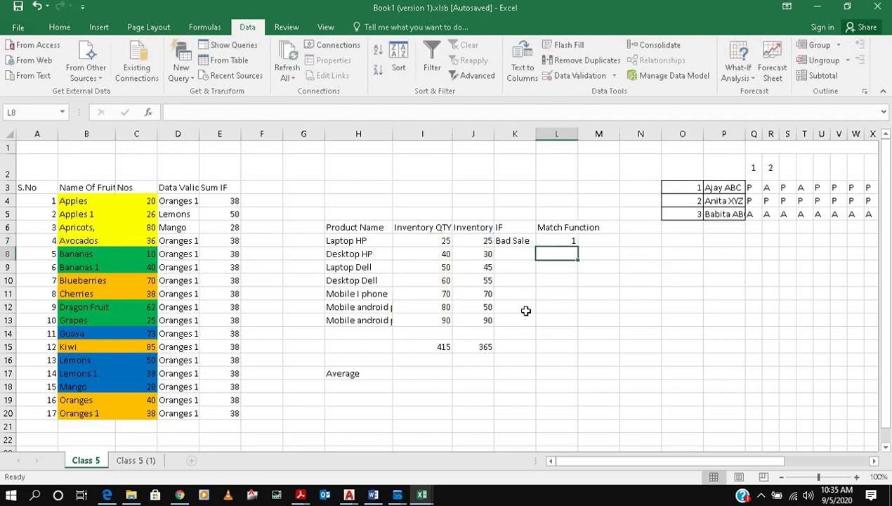
left_click(562, 241)
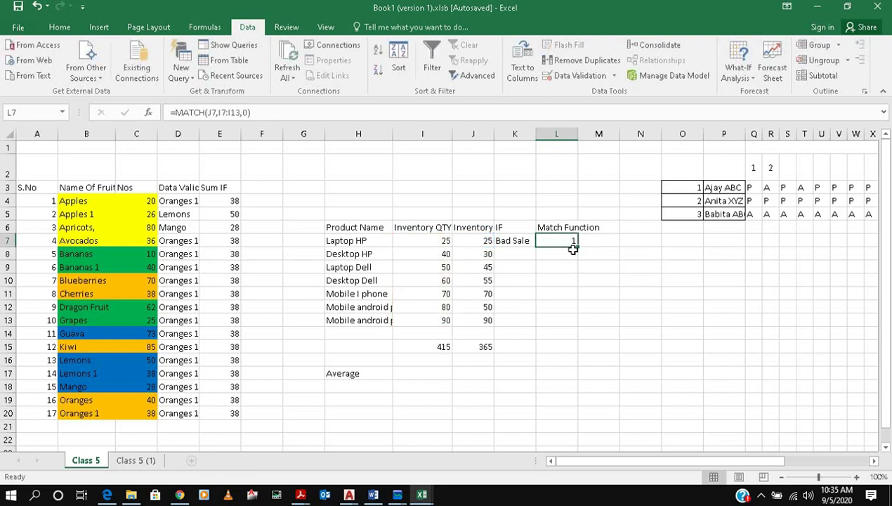
left_click_drag(578, 247, 576, 325)
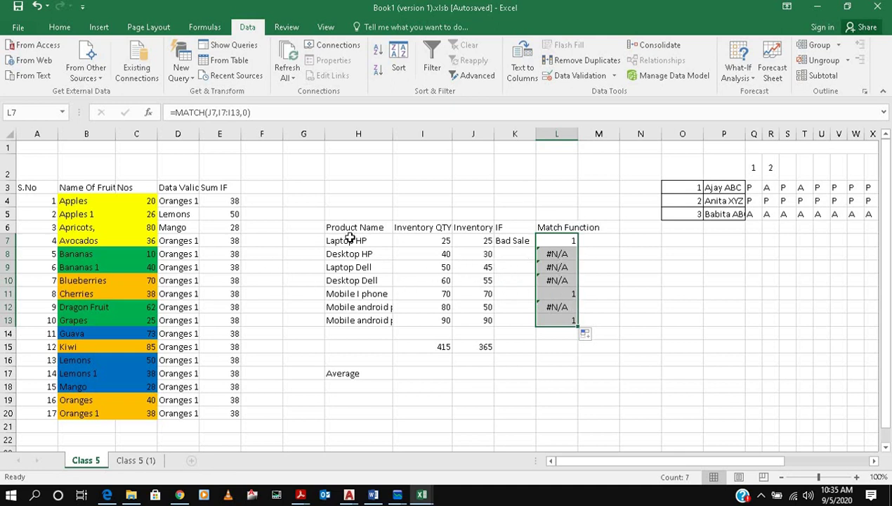
Step: Sort the product table H6:L13 alphabetically from A to Z by Product Name
left_click_drag(348, 227, 561, 318)
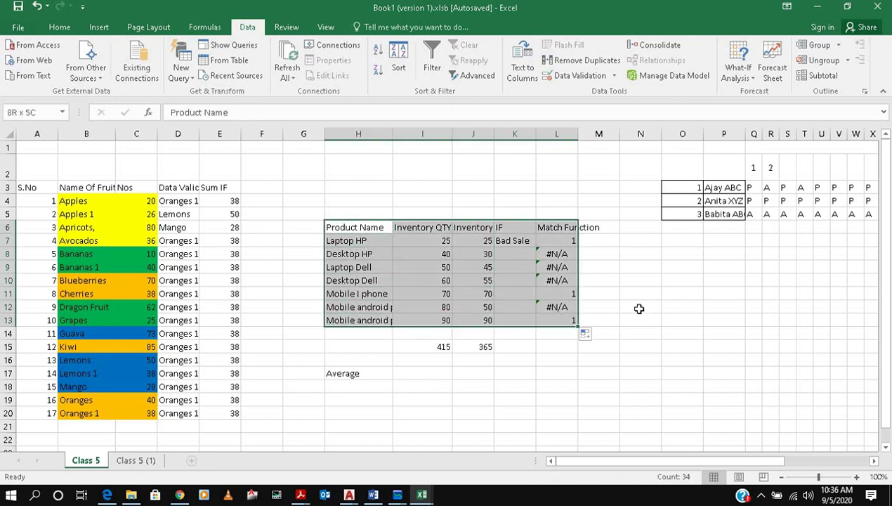
left_click(28, 28)
key("Escape")
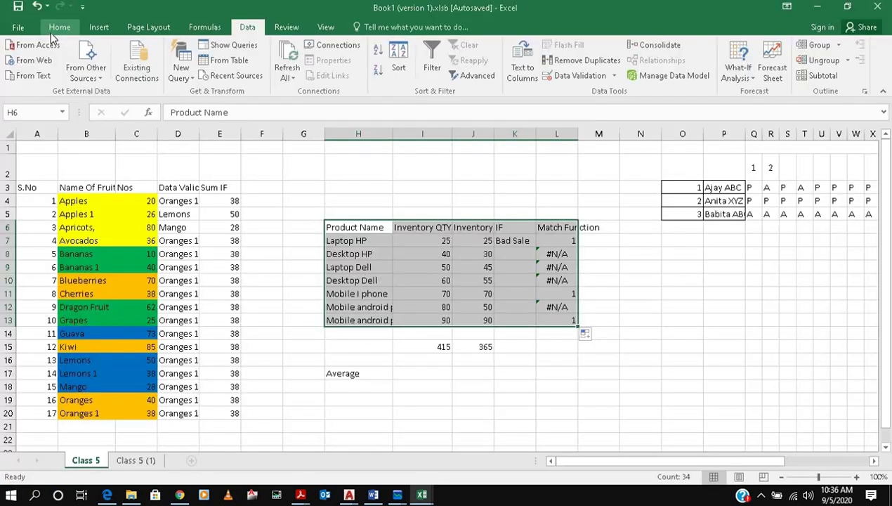
left_click(59, 26)
left_click(835, 73)
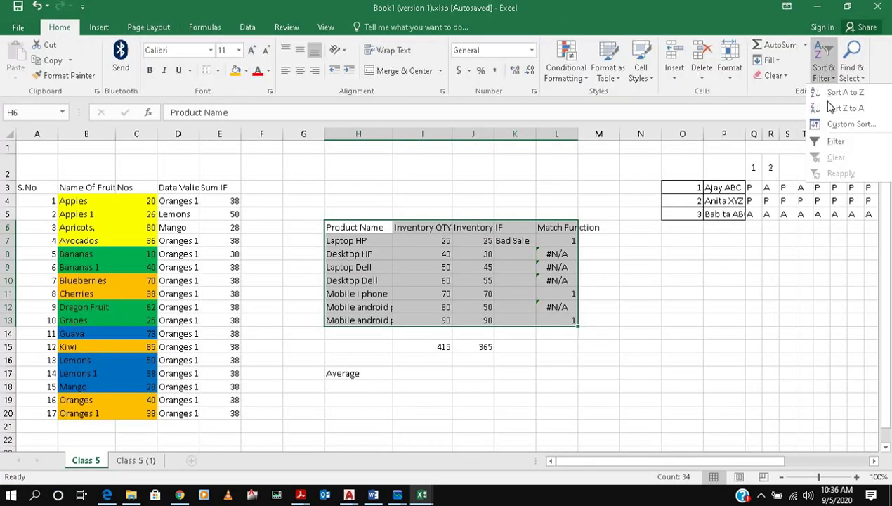
left_click(827, 91)
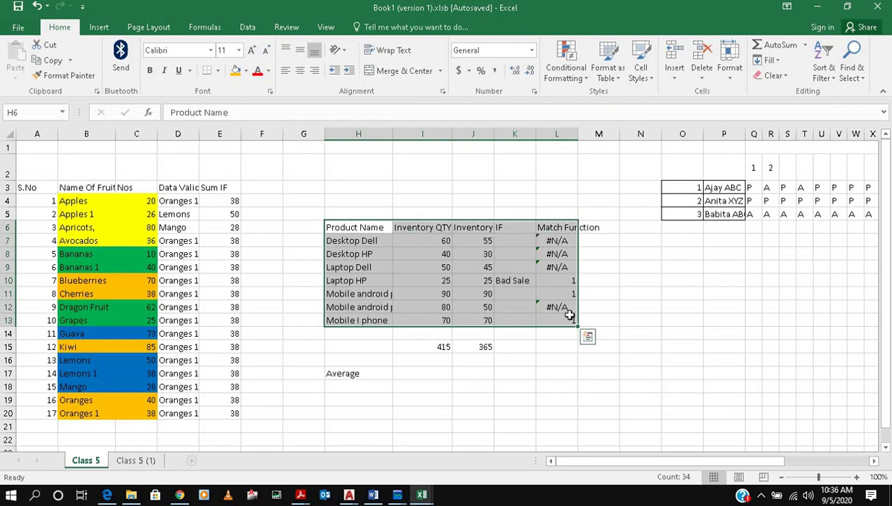
Step: Try to sort the entire column L from smallest to largest, and undo that sort
left_click(561, 226)
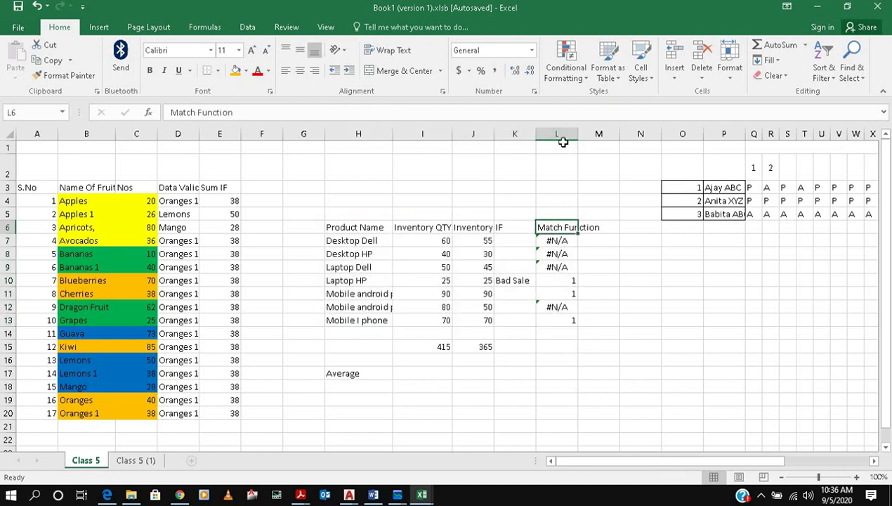
left_click(559, 133)
left_click(823, 70)
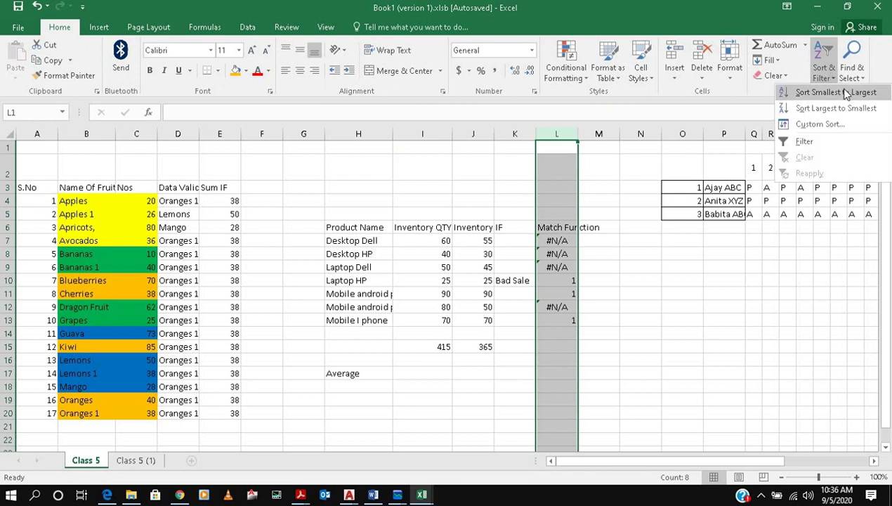
left_click(846, 95)
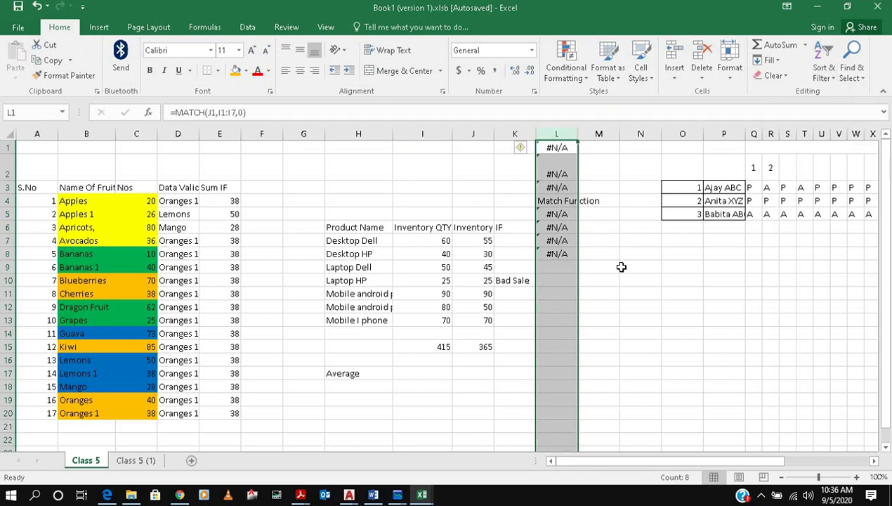
key("ctrl+z")
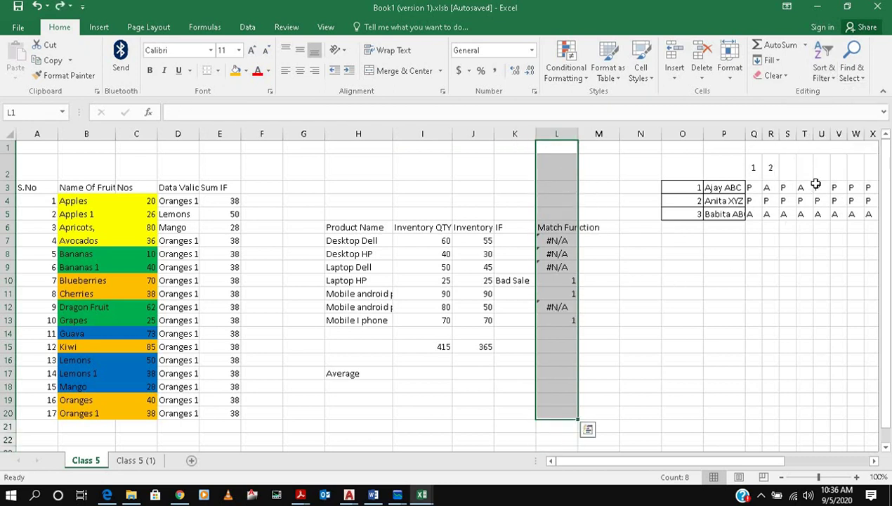
Step: Sort the Match Function results in L7:L13 from smallest to largest, expanding the selection to the neighbouring product data
left_click(475, 285)
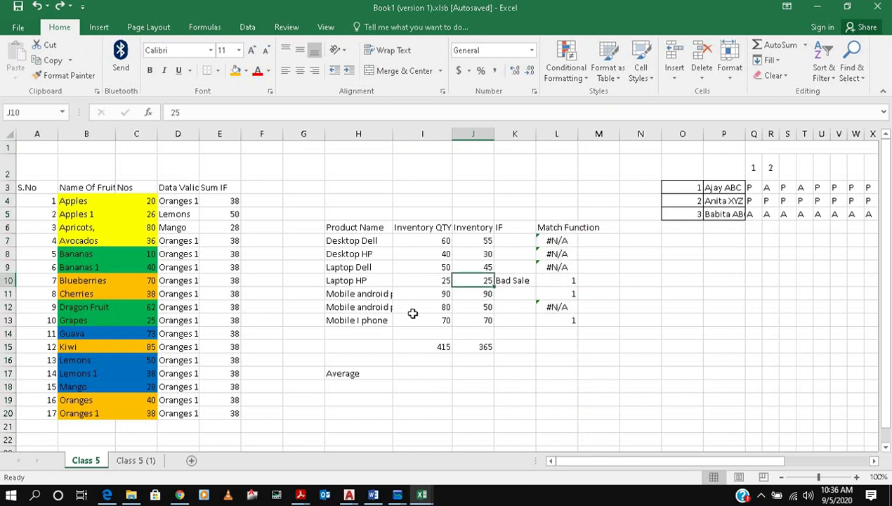
left_click_drag(564, 241, 569, 319)
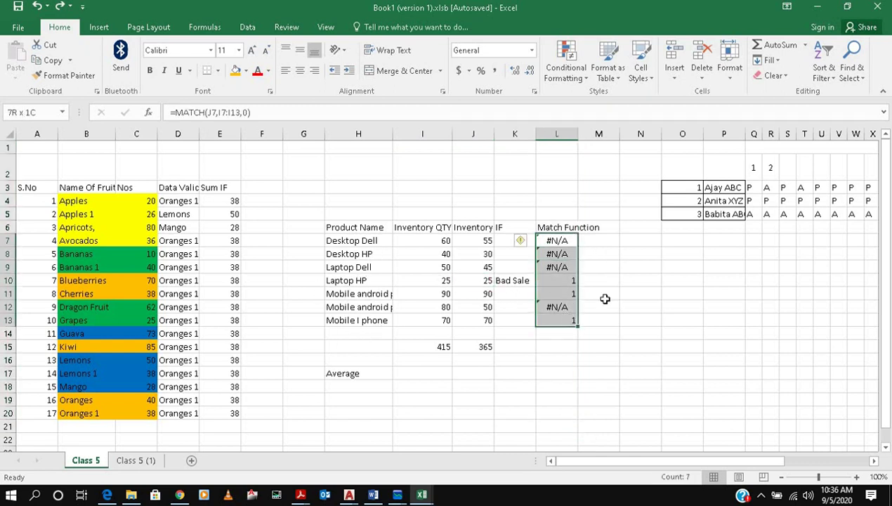
left_click(835, 83)
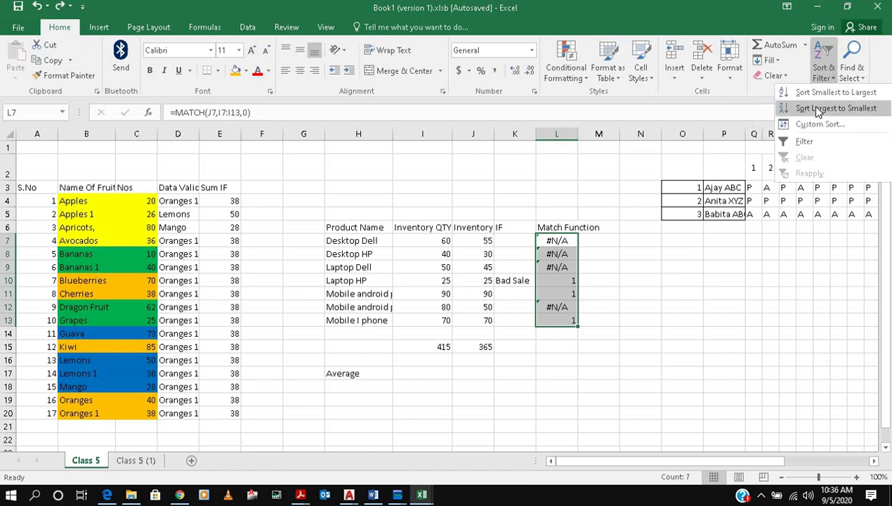
left_click(807, 93)
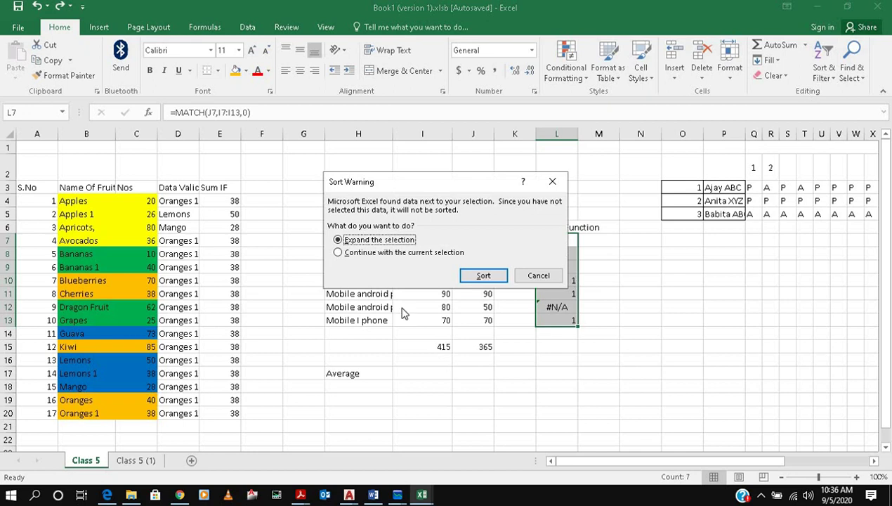
left_click(483, 275)
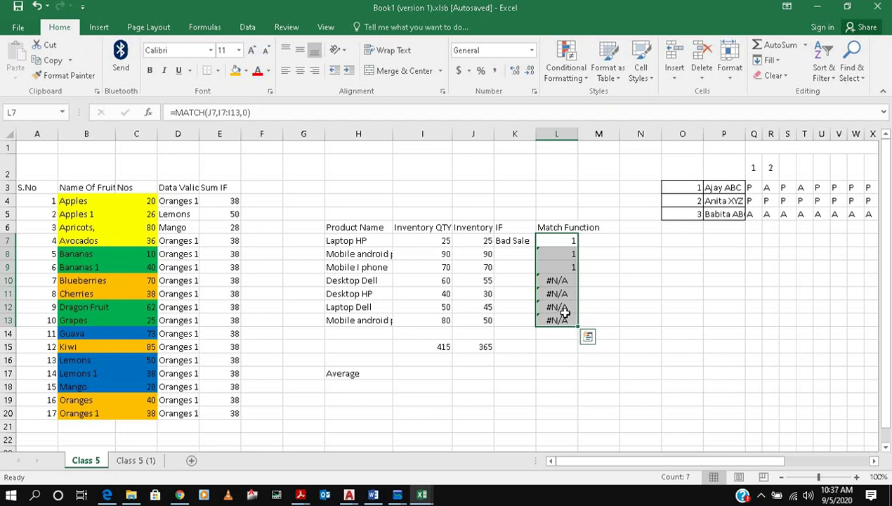
Step: Enter =AVERAGE(I7:I13) in I17 to average the Inventory QTY values
left_click(435, 375)
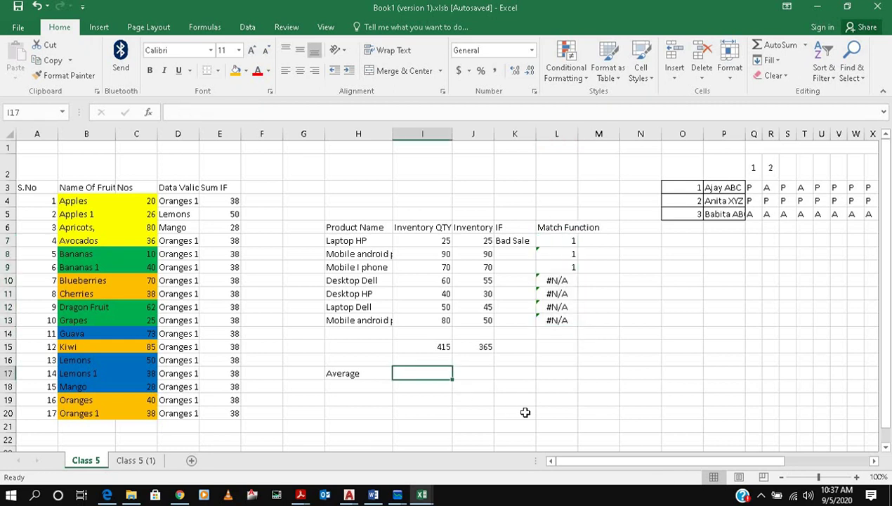
type("=")
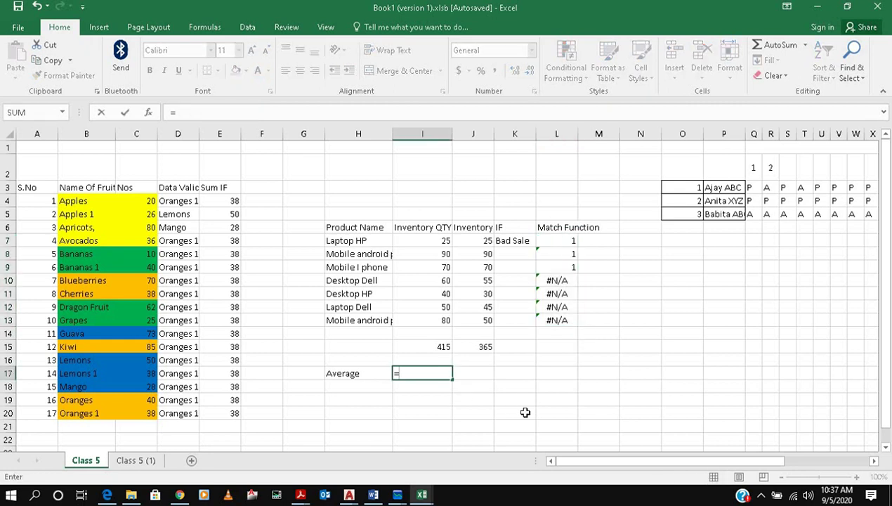
type("av")
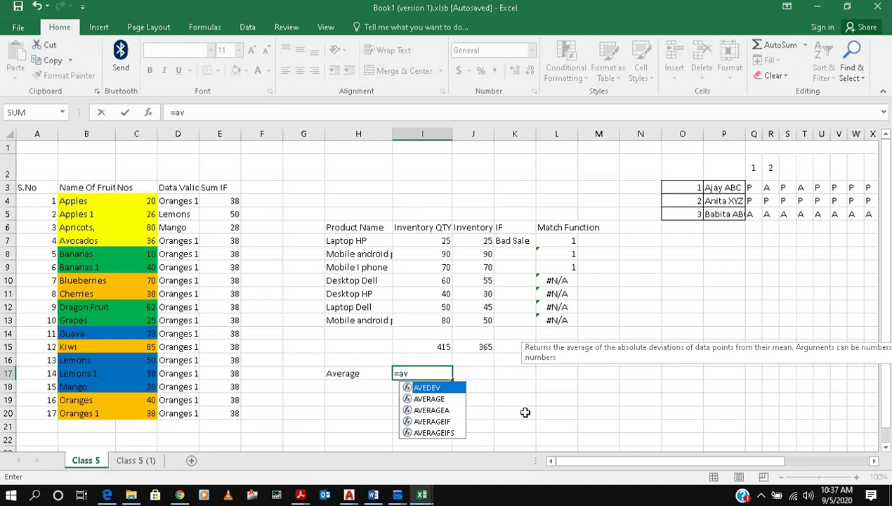
type("era")
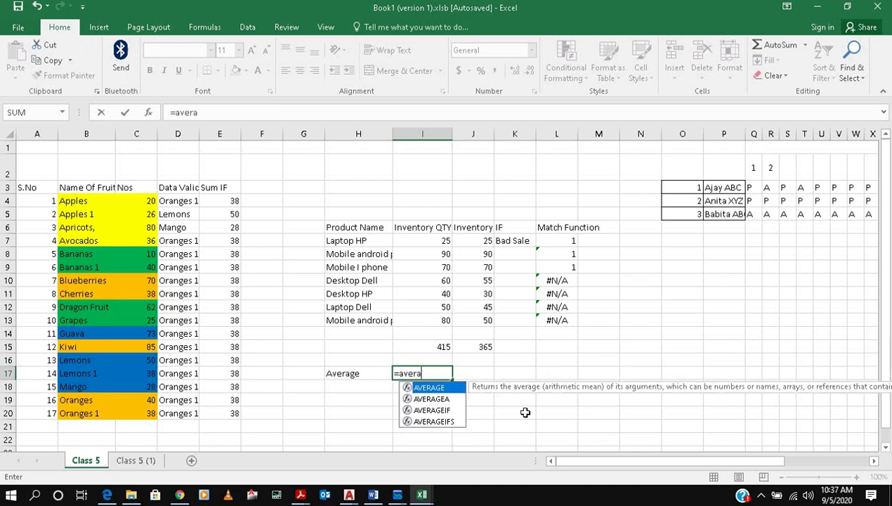
type("ge(")
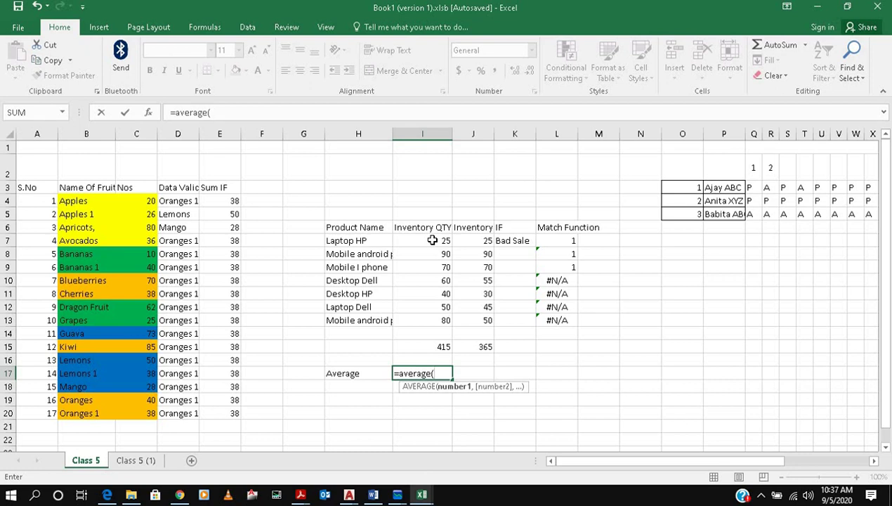
left_click_drag(432, 240, 441, 323)
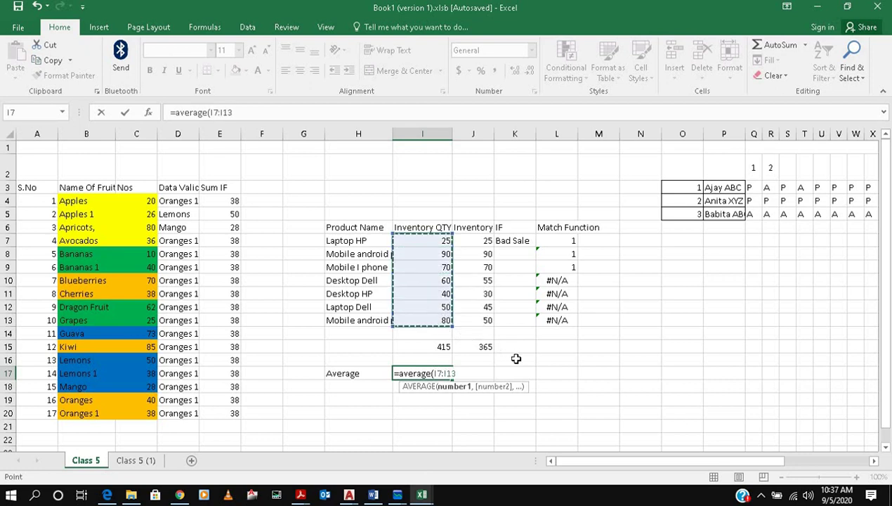
type(")")
key("Return")
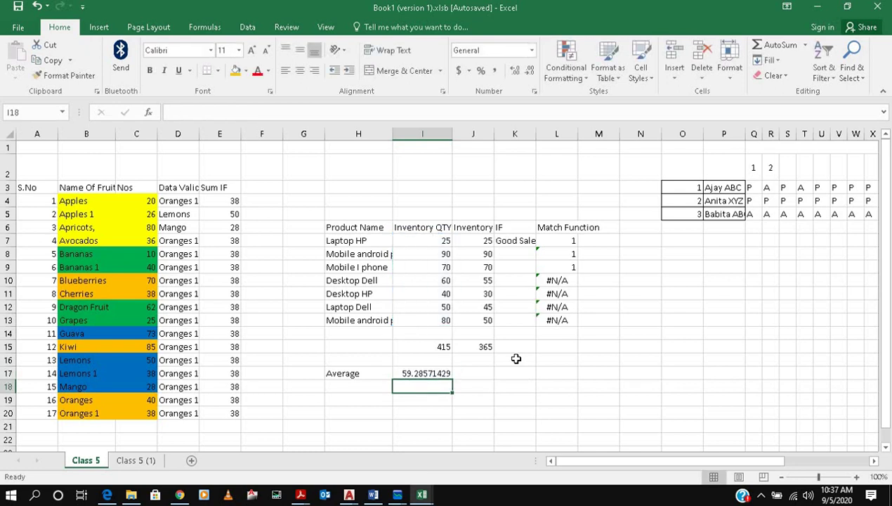
Step: Reduce the average in I17 to zero decimal places
left_click(403, 374)
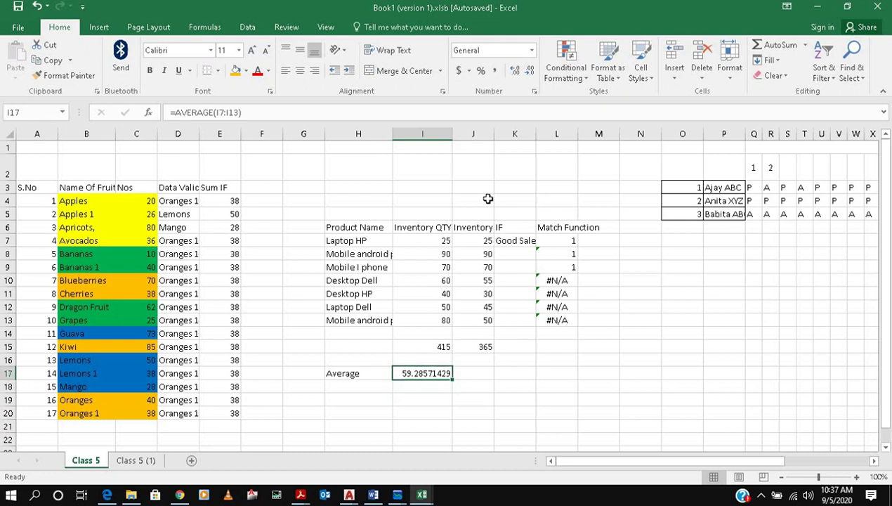
left_click(514, 70)
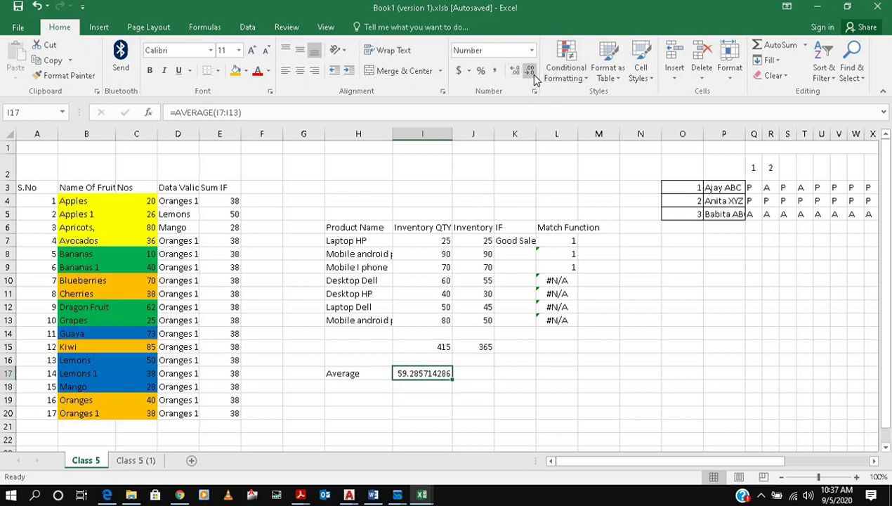
left_click(533, 74)
left_click(533, 75)
left_click(533, 74)
left_click(533, 75)
left_click(532, 75)
left_click(532, 74)
left_click(533, 73)
left_click(533, 73)
left_click(533, 74)
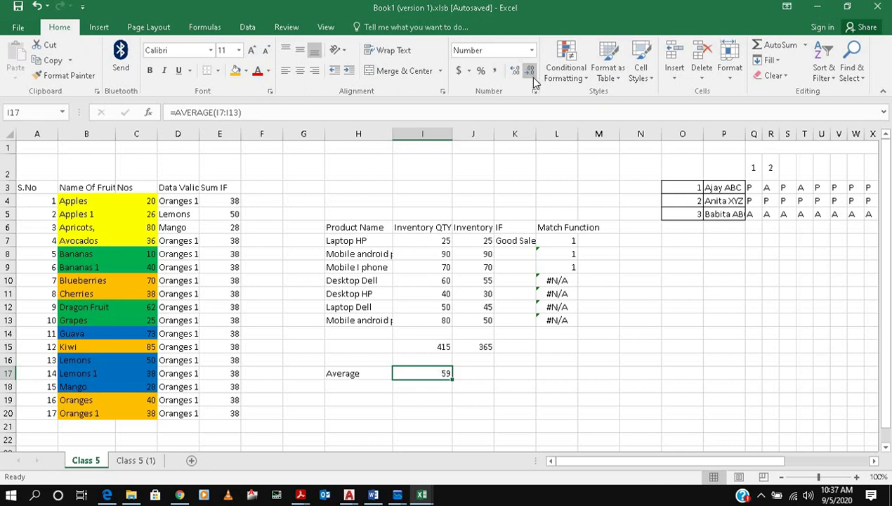
left_click(422, 413)
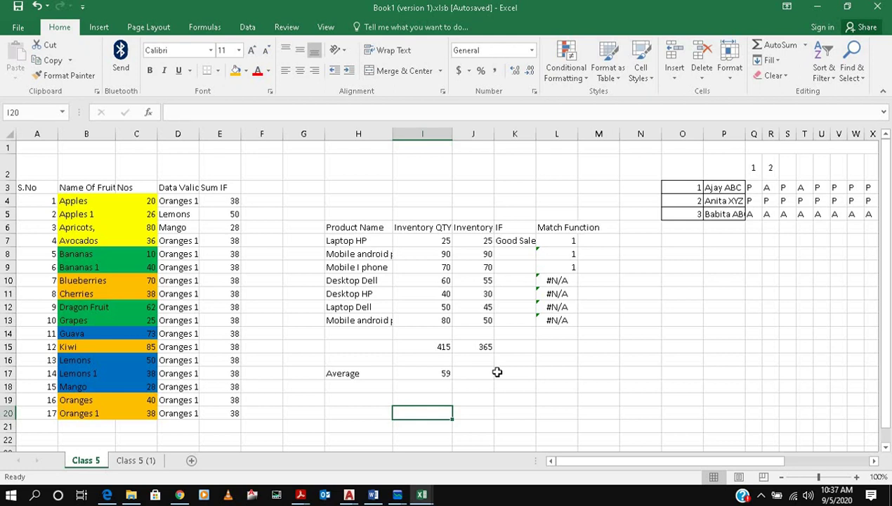
Step: Select the Inventory QTY values in I7:I13 to check them against the average in I17
key("shift+Down")
key("shift+Down")
key("shift+Down")
key("shift+Down")
key("shift+Down")
key("shift+Down")
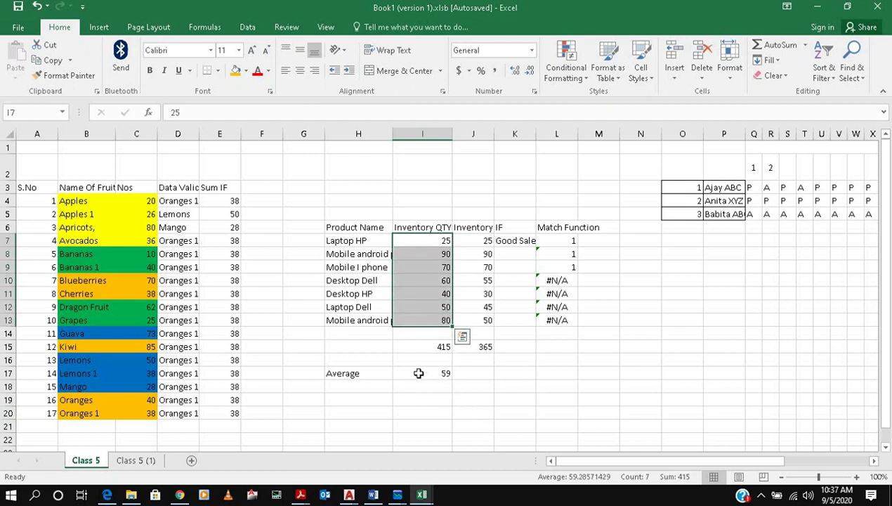
left_click(513, 398)
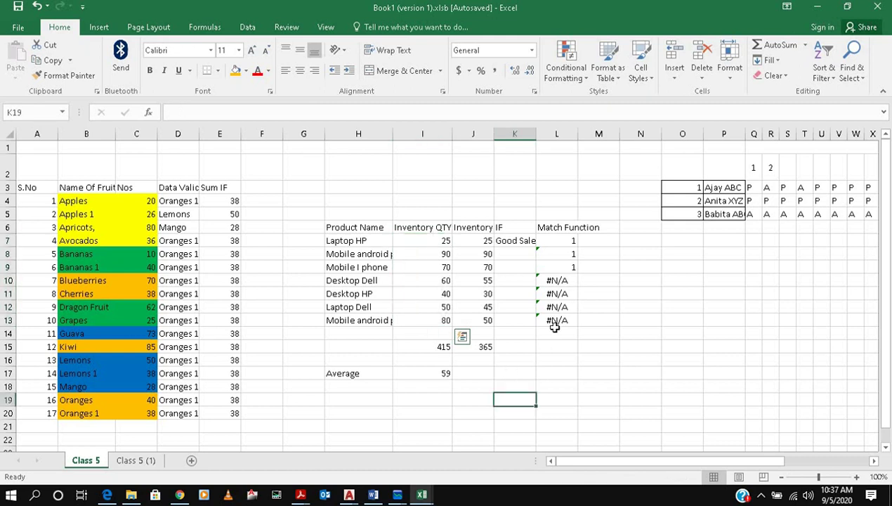
Step: Review the IF formula in K7 and fill it down the IF column through K13
left_click(511, 240)
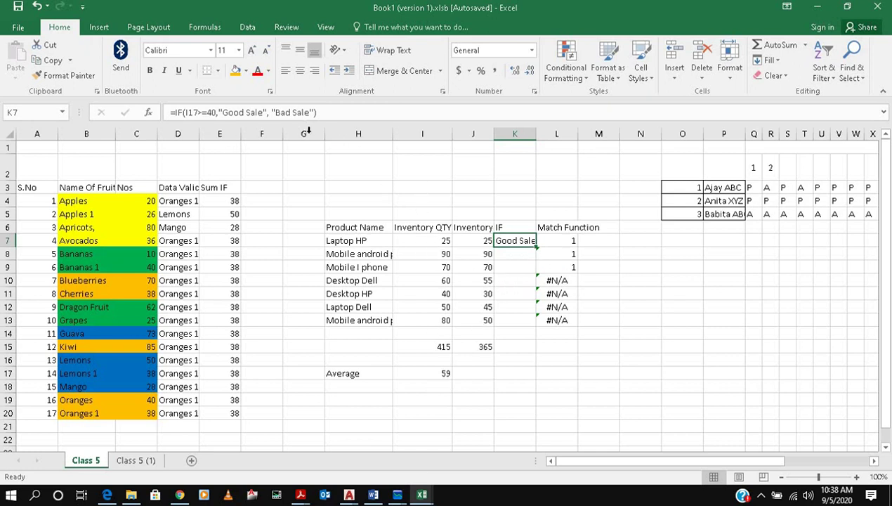
left_click(506, 288)
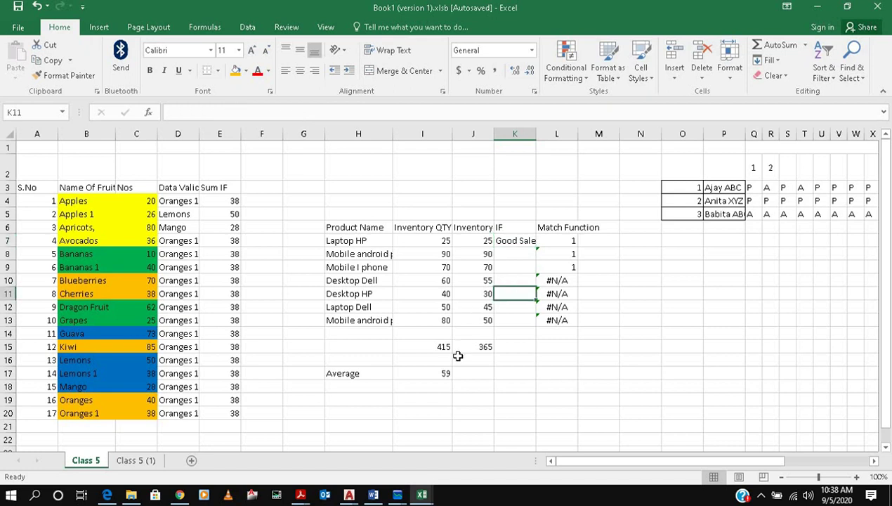
left_click(514, 242)
left_click_drag(536, 249, 531, 323)
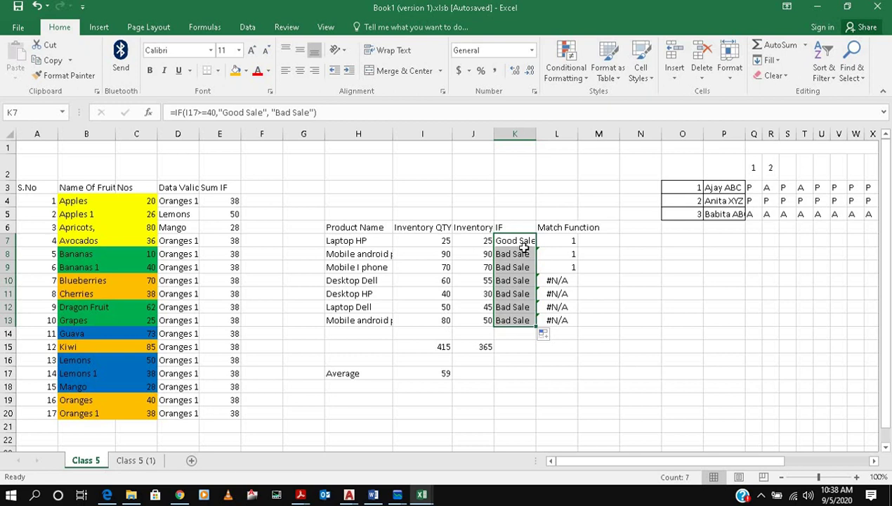
Step: Change the K7 IF condition to I17<=40 and fill the formula down through K13
left_click(201, 113)
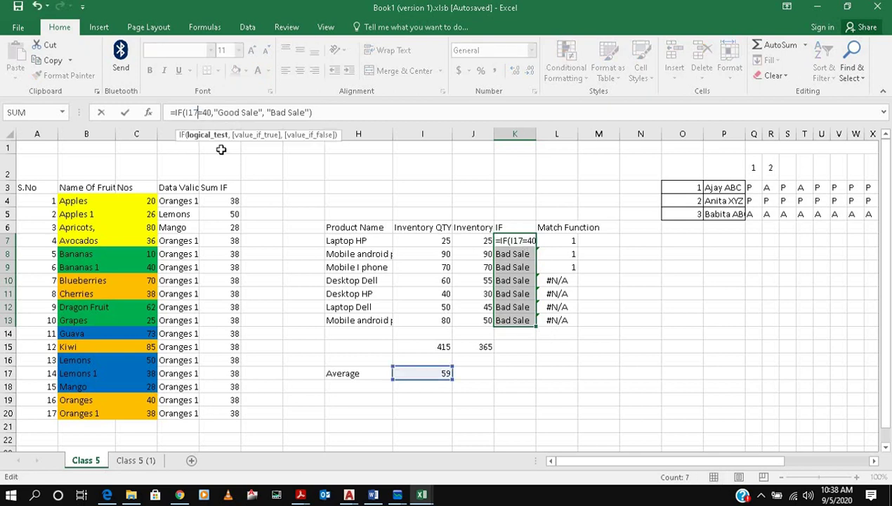
type("<")
key("Return")
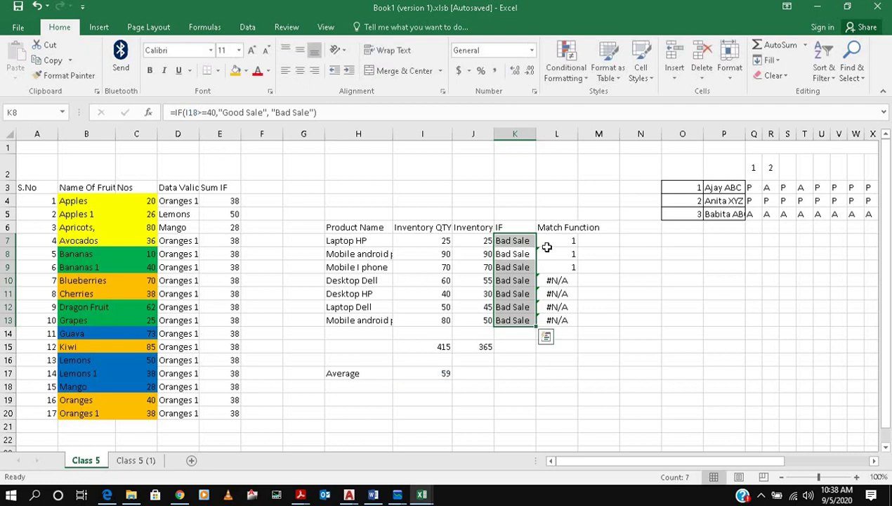
left_click(508, 243)
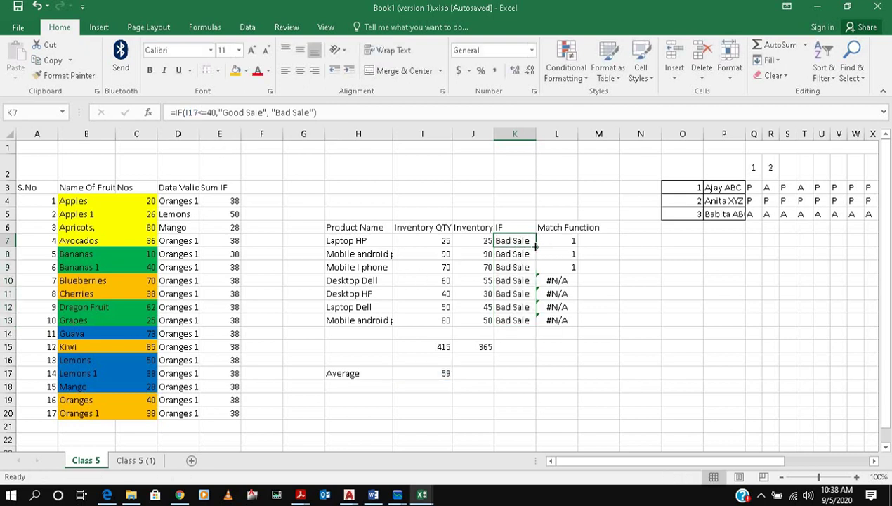
left_click_drag(534, 247, 517, 324)
left_click(517, 362)
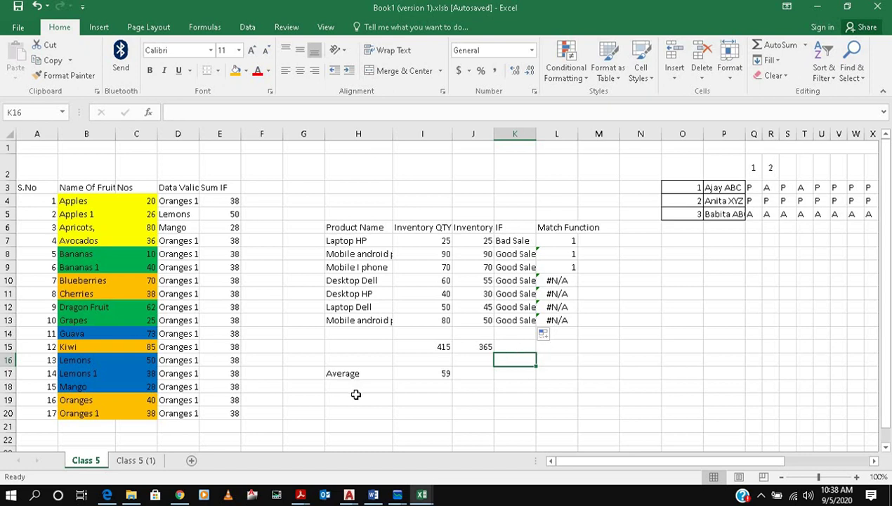
Step: Replace the average formula in I17 with the value 55
left_click(418, 371)
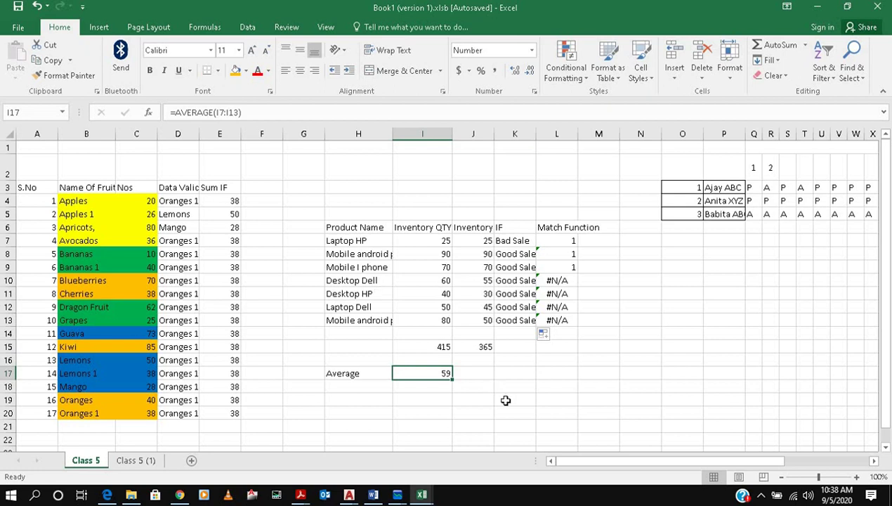
type("55")
key("Return")
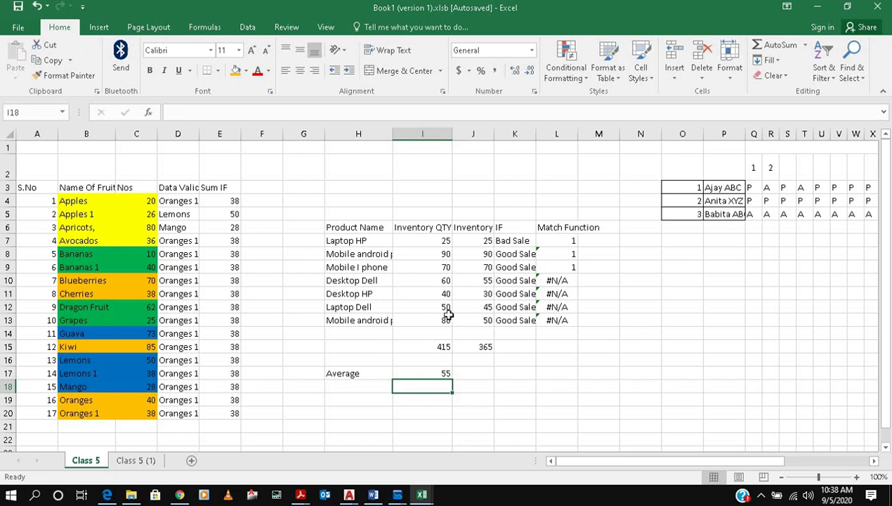
Step: Fill the IF formula from K7 down through K13 again and inspect the copy in K12
left_click(518, 311)
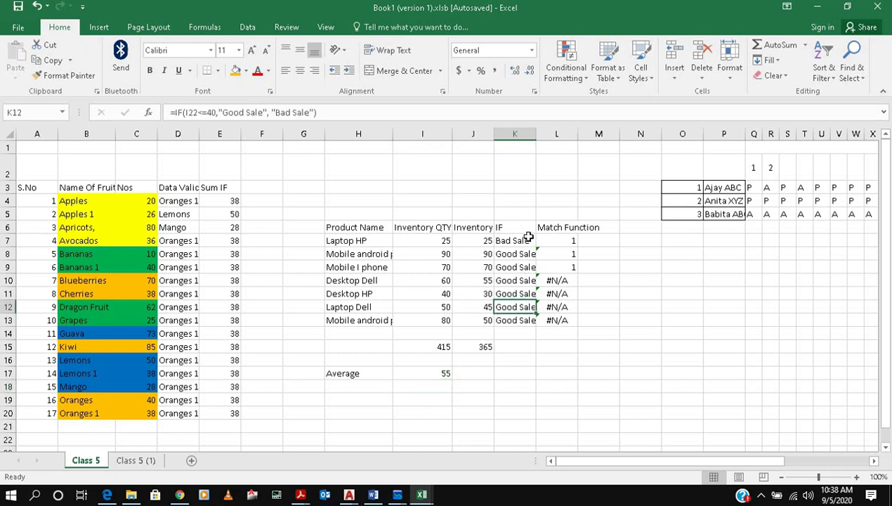
left_click(510, 241)
left_click_drag(532, 243, 530, 324)
left_click(502, 307)
Step: Change the K7 IF condition to I17<=56 and fill the formula down through K13
left_click(521, 238)
left_click(216, 112)
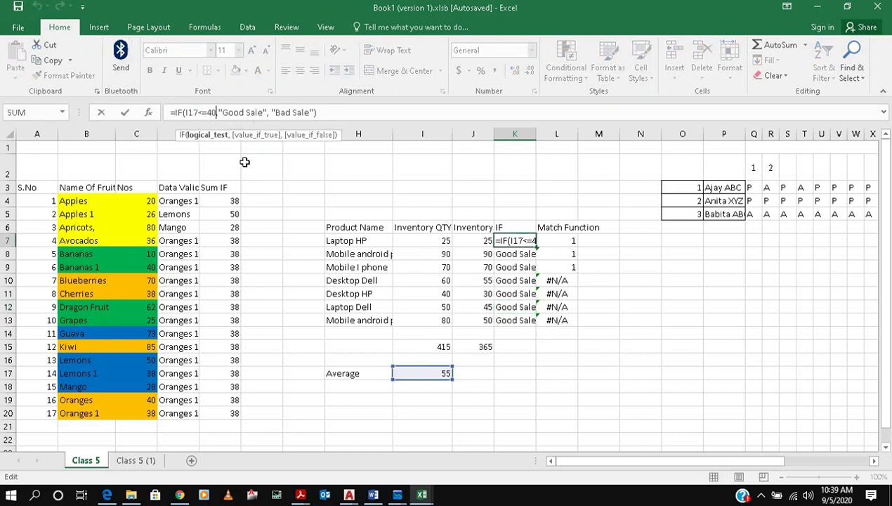
key("BackSpace")
key("BackSpace")
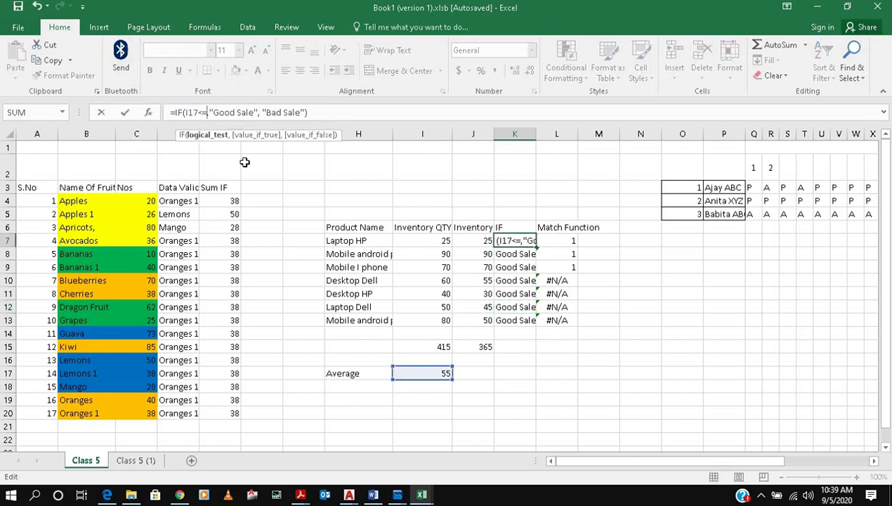
type("40")
key("Return")
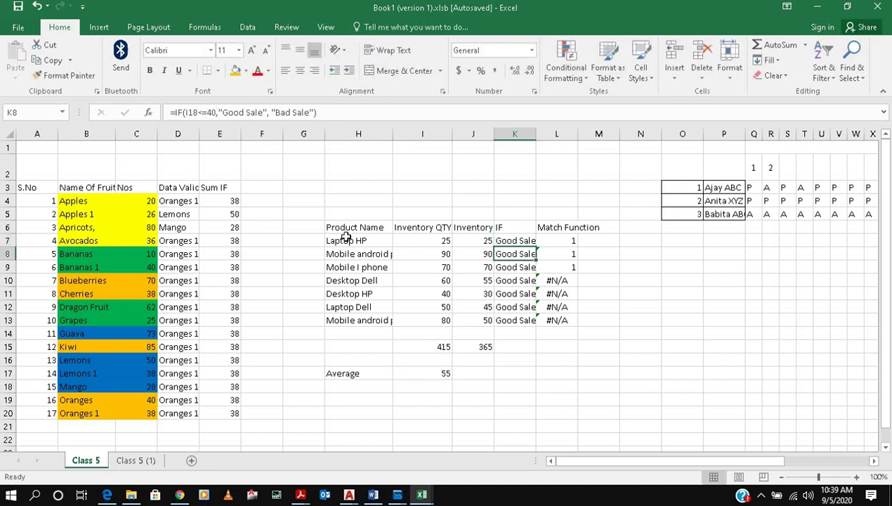
left_click(528, 242)
left_click_drag(536, 246, 523, 323)
left_click(441, 374)
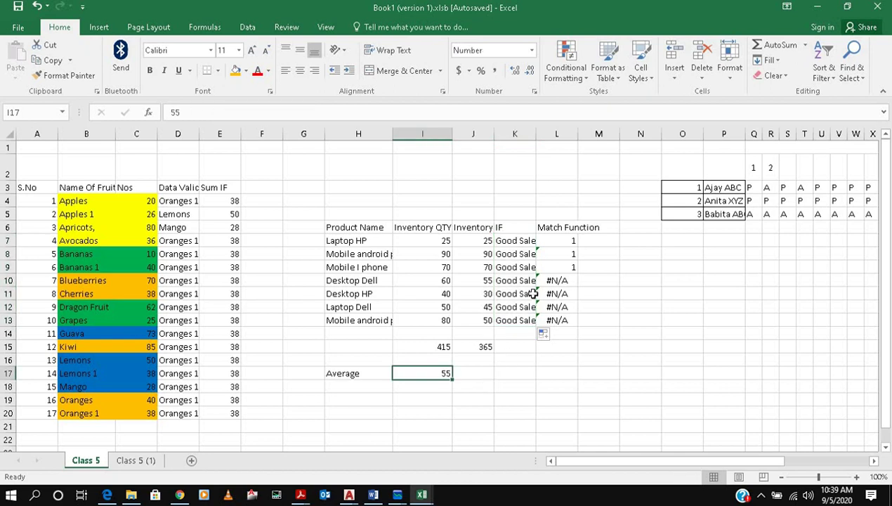
Step: Re-enter 56 as the comparison value in the K7 IF formula
left_click(517, 239)
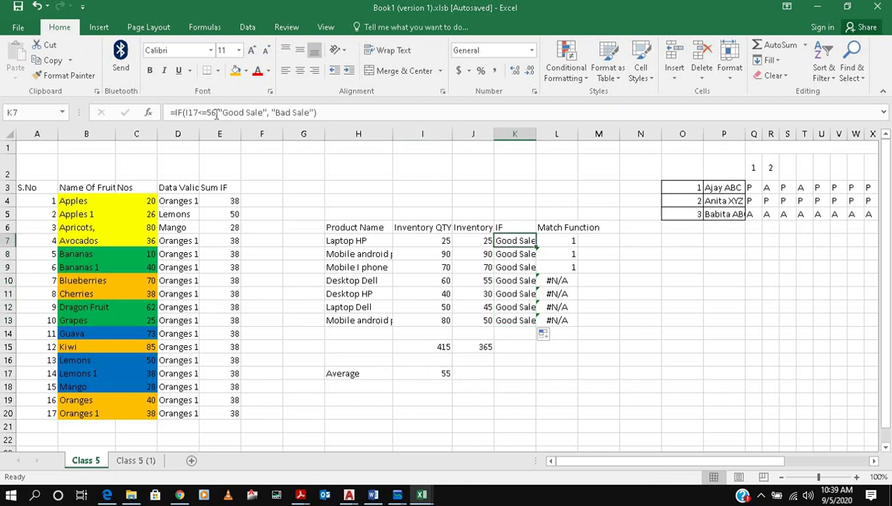
left_click(218, 114)
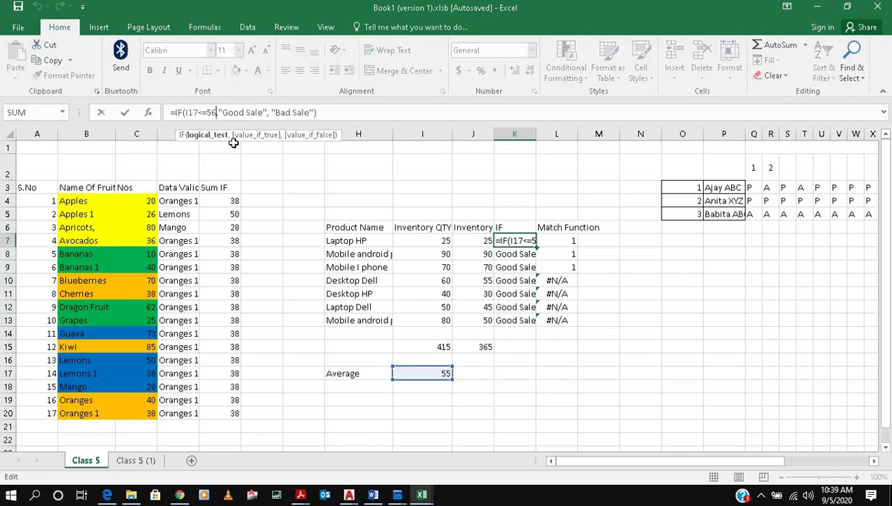
key("BackSpace")
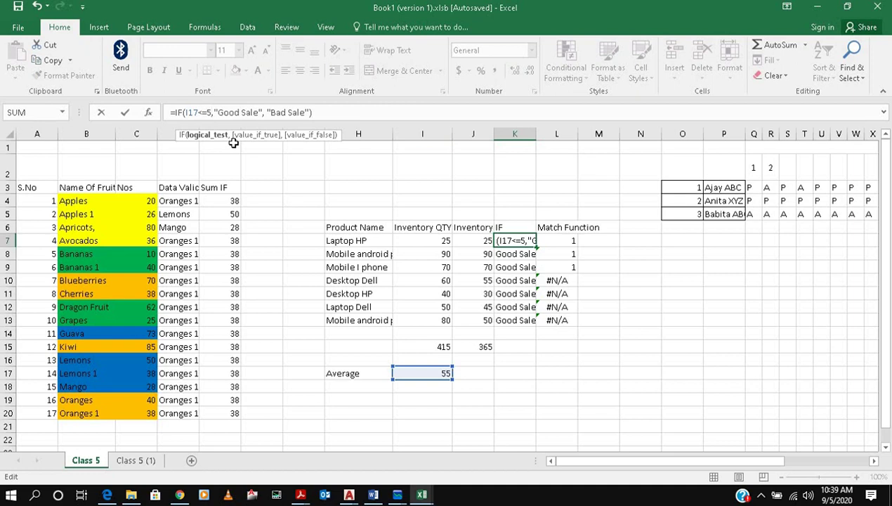
key("BackSpace")
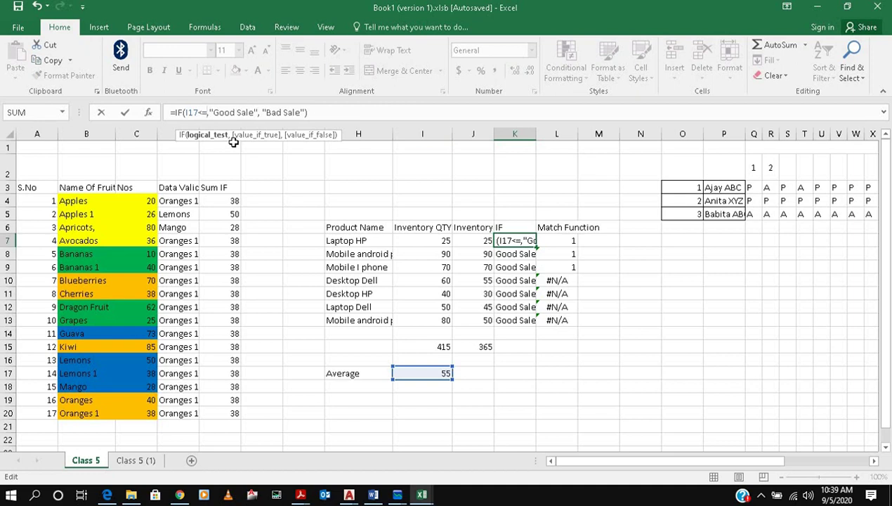
type("56")
key("Return")
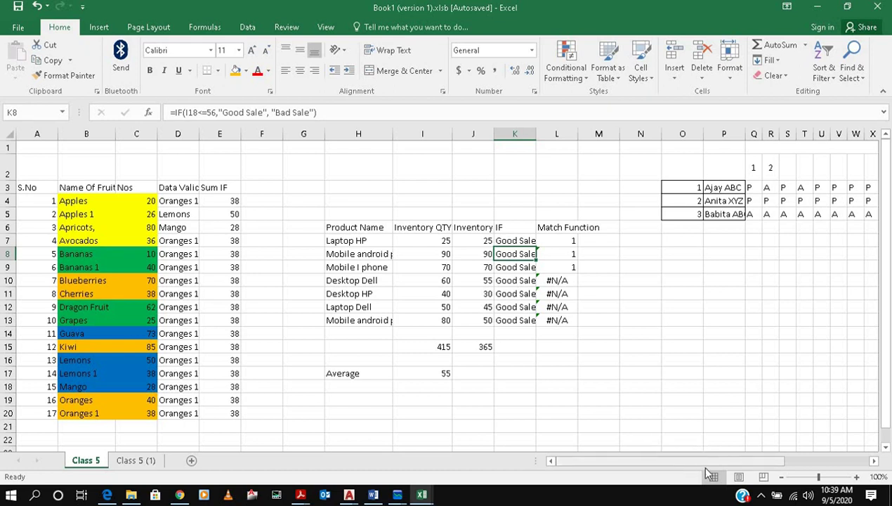
Step: Apply all borders to the AUG 2020 Month Attendance table in O1:AU5
scroll(706, 468, "right", 5)
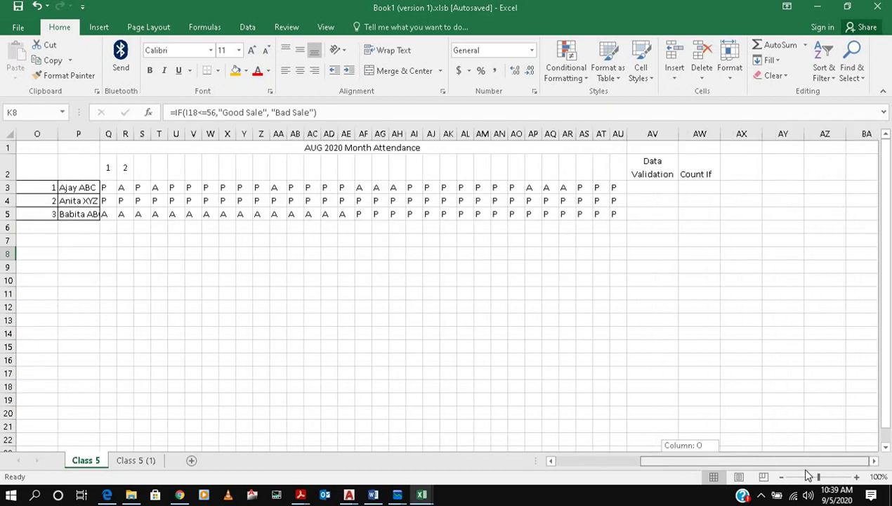
mouse_move(768, 462)
left_mouse_down()
mouse_move(747, 462)
mouse_move(765, 468)
left_mouse_up()
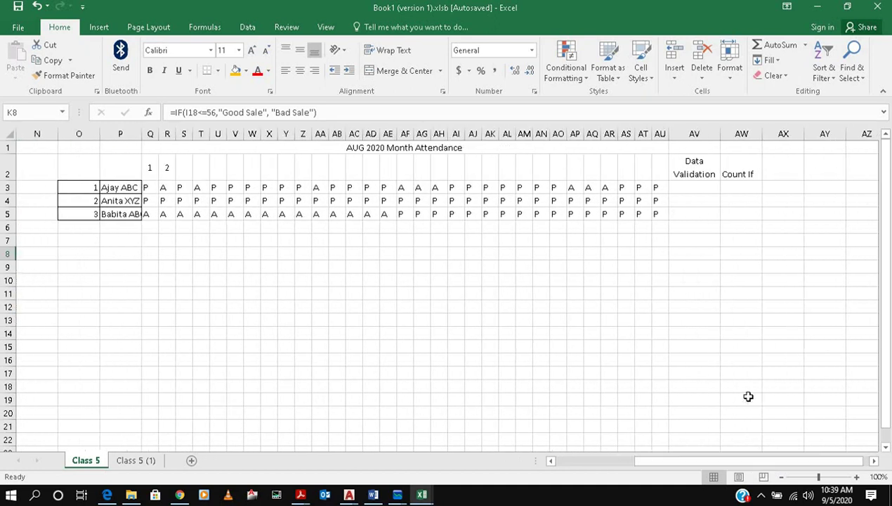
left_click(523, 279)
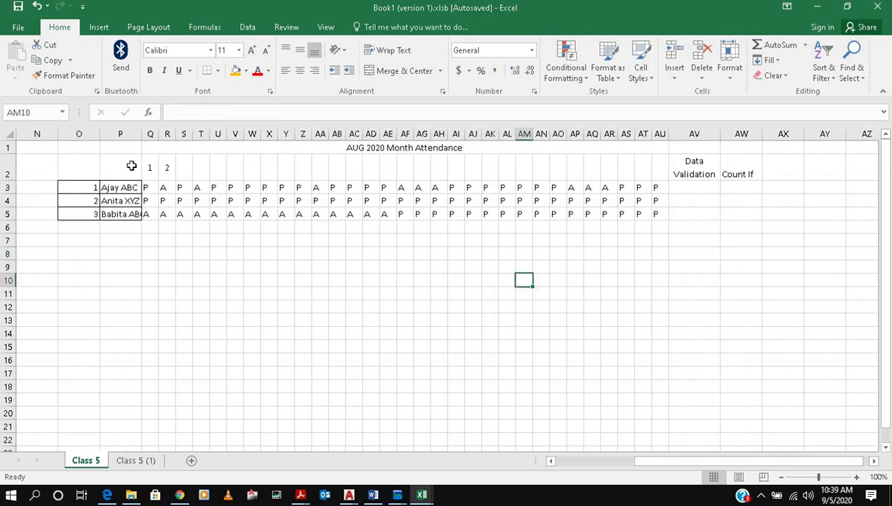
left_click_drag(87, 145, 457, 215)
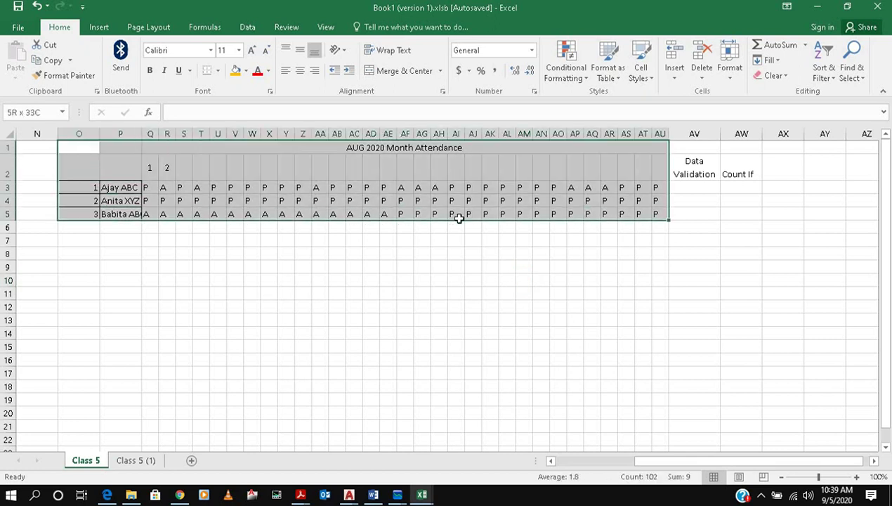
left_click(217, 70)
left_click(241, 184)
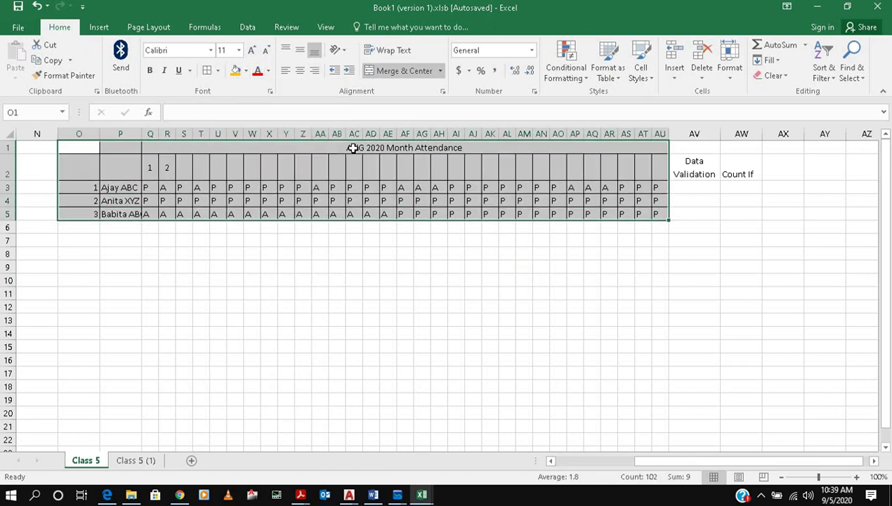
Step: Fill the merged AUG 2020 Month Attendance title with orange and make its text bold
left_click(350, 145)
left_click(236, 73)
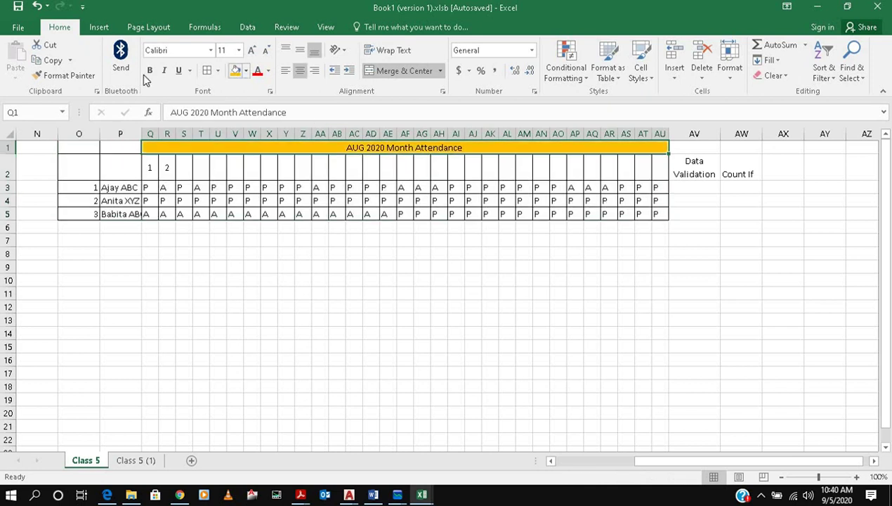
left_click(149, 71)
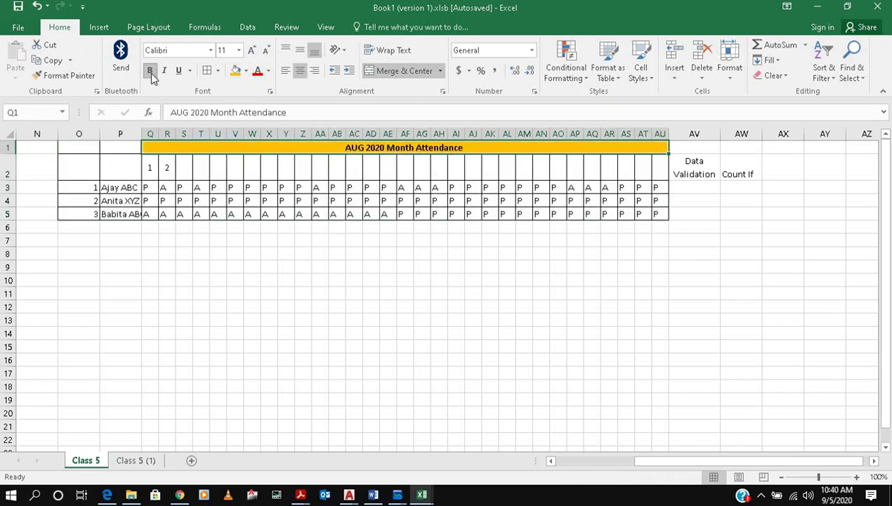
Step: Extend the day-number series in row 2 from Q2 across to AU2, ending at 31
left_click(285, 254)
left_click_drag(145, 169, 662, 188)
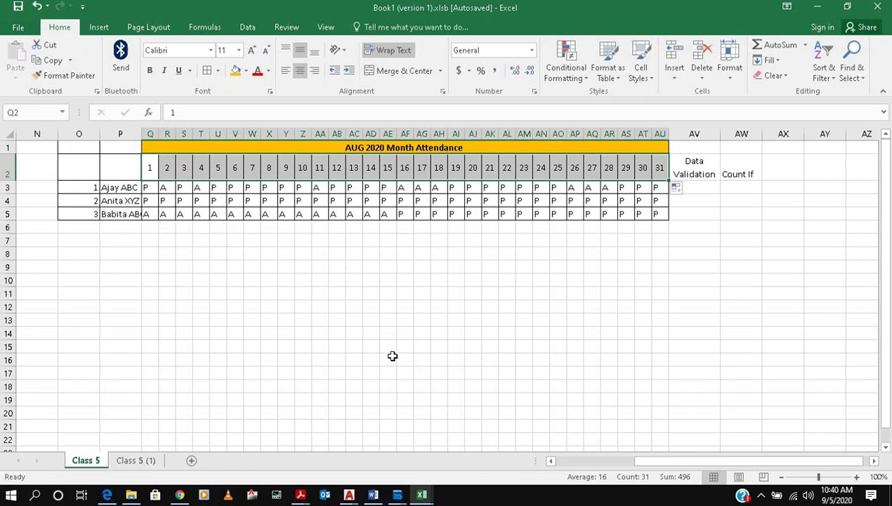
scroll(393, 356, "up", 1)
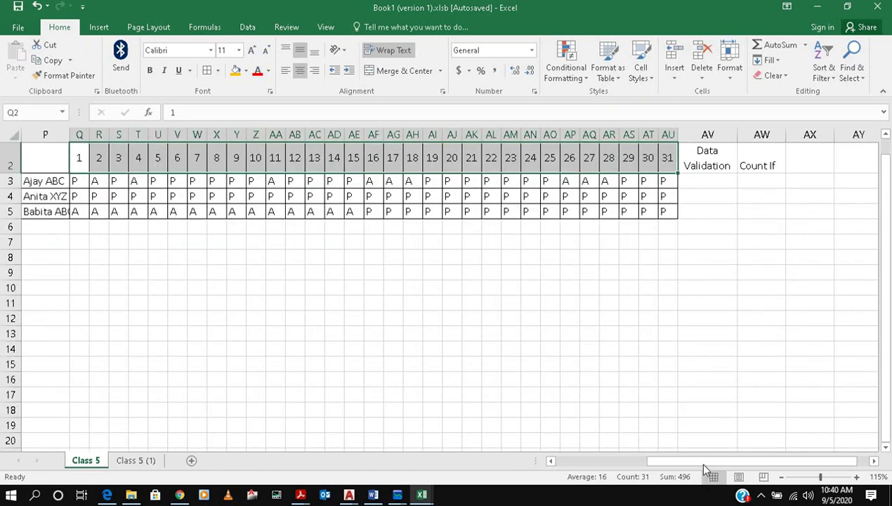
left_click_drag(697, 460, 678, 460)
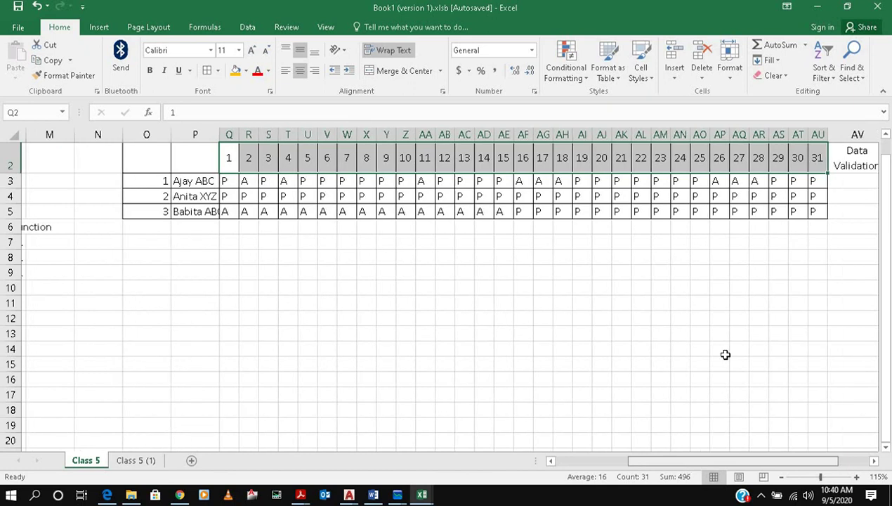
left_click_drag(750, 462, 765, 469)
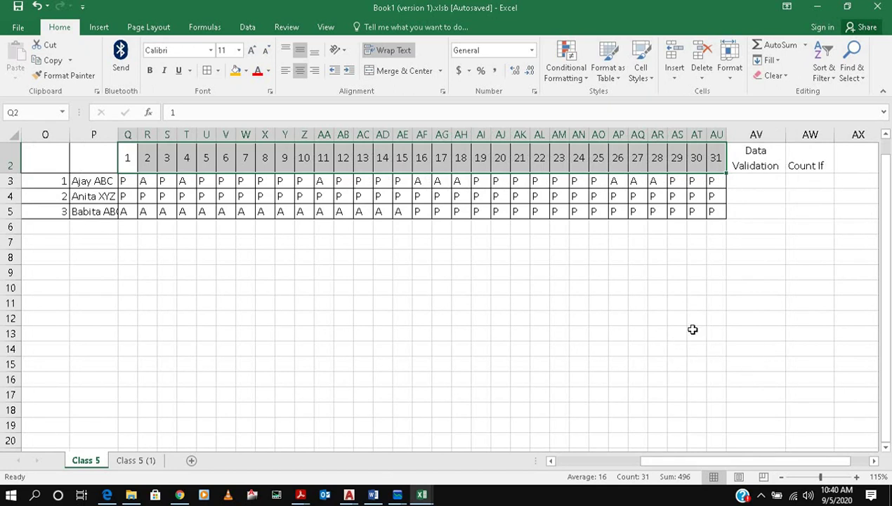
Step: Add a List data validation to AV3 with $Q$3:$R$3 as its source
scroll(692, 330, "up", 1)
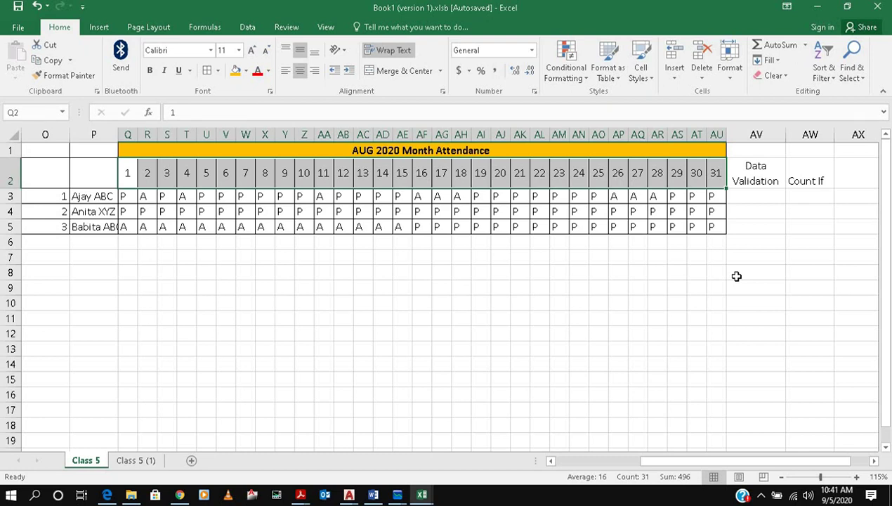
left_click(770, 195)
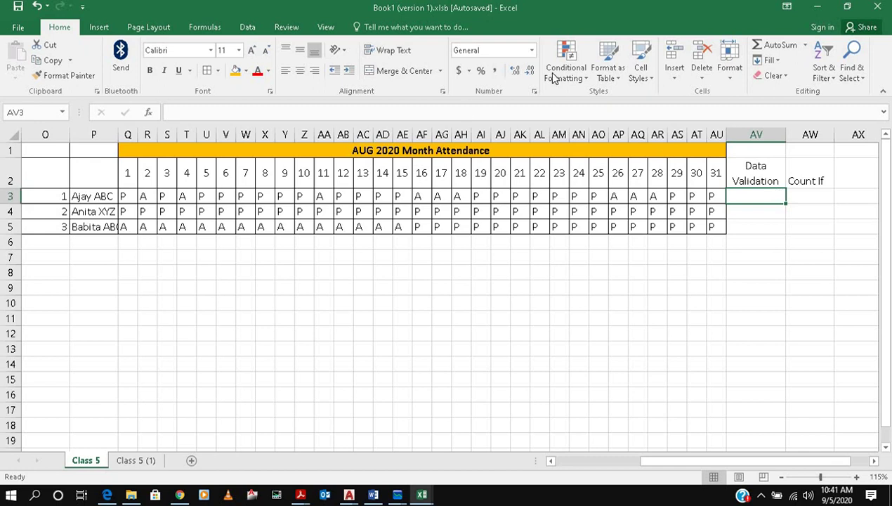
left_click(247, 26)
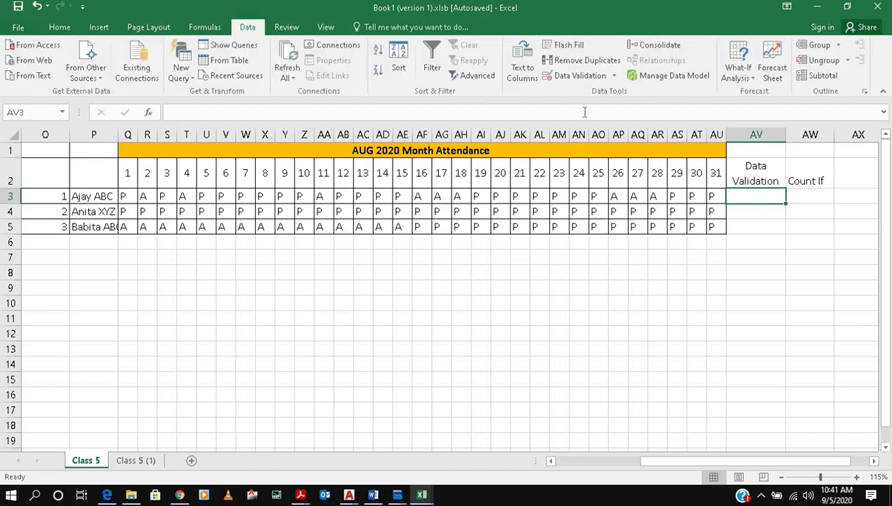
left_click(613, 76)
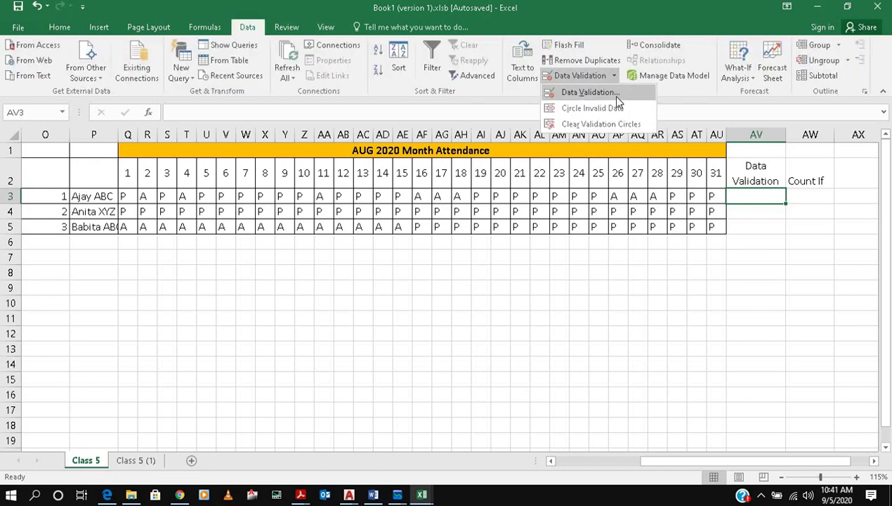
left_click(590, 92)
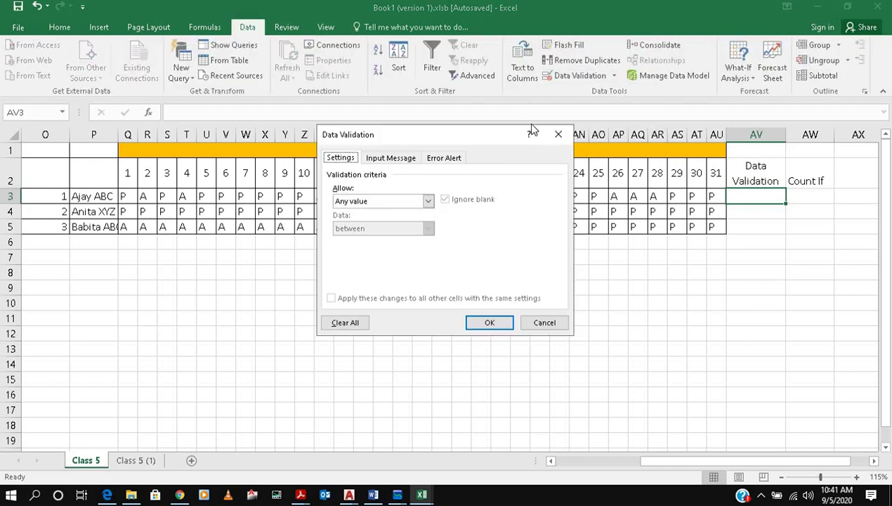
left_click(428, 201)
left_click(386, 238)
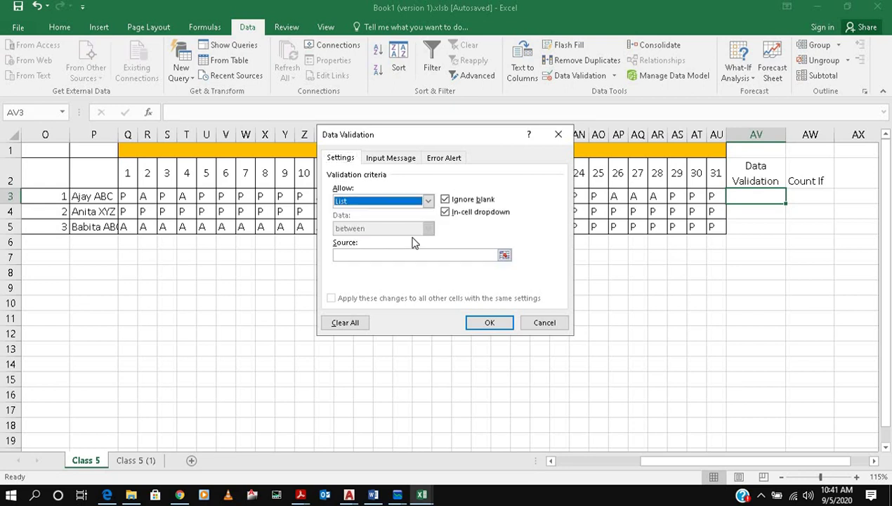
left_click(504, 254)
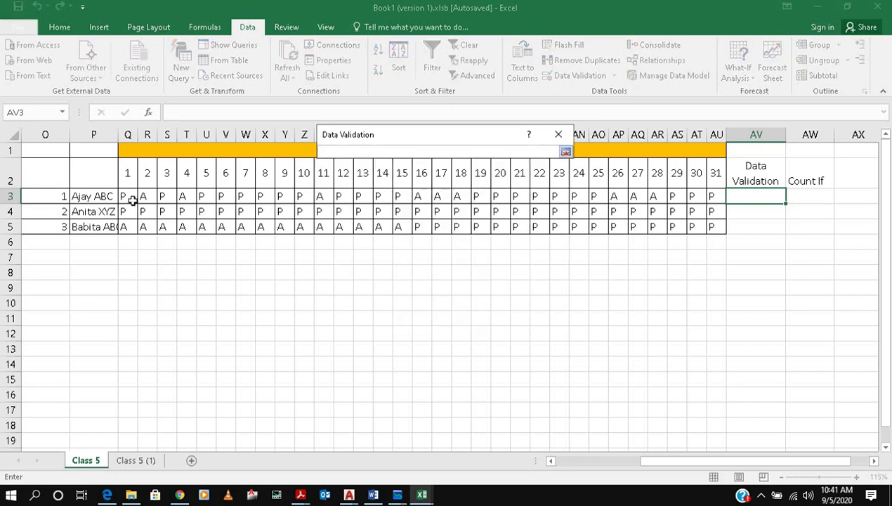
left_click_drag(132, 200, 144, 199)
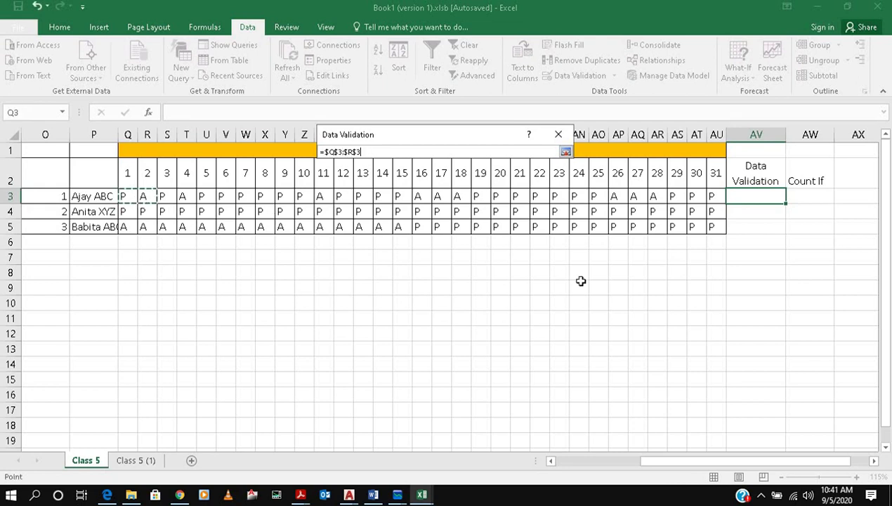
left_click(565, 151)
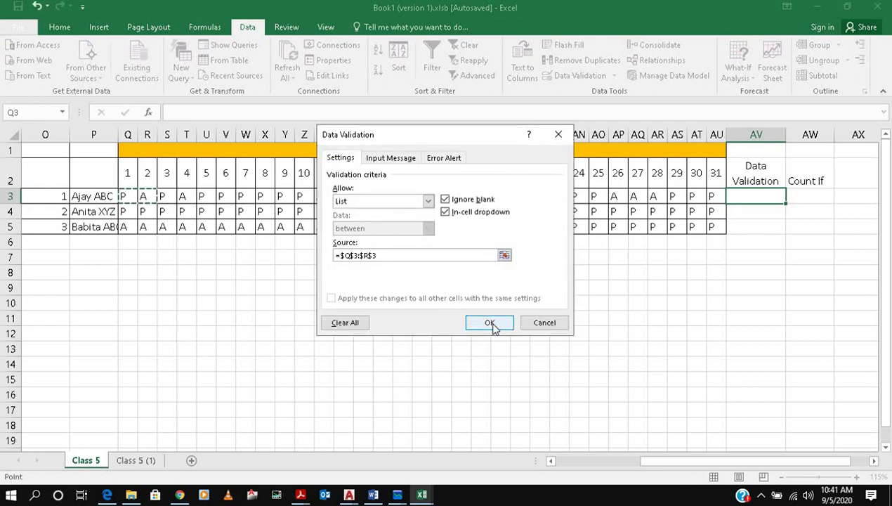
left_click(489, 323)
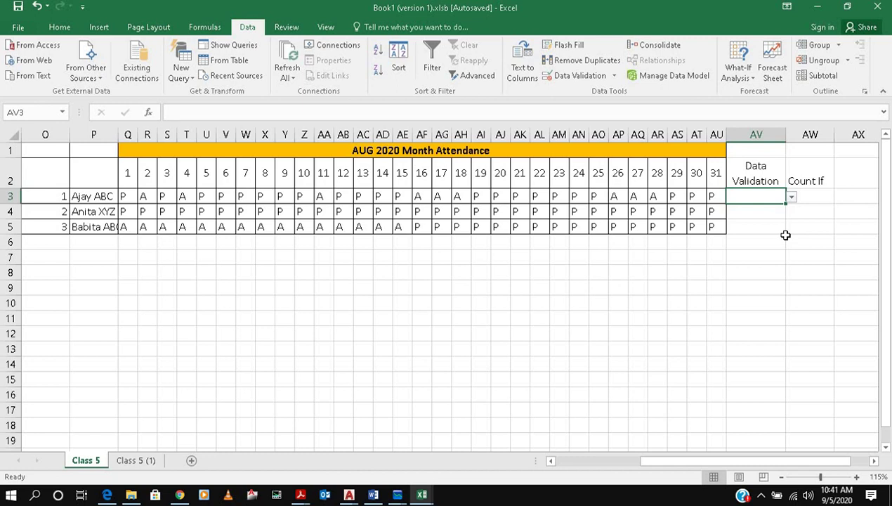
Step: Enter =COUNTIF(Q3:AU3,AV3) in AW3 to count the first student's chosen attendance mark
left_click(818, 196)
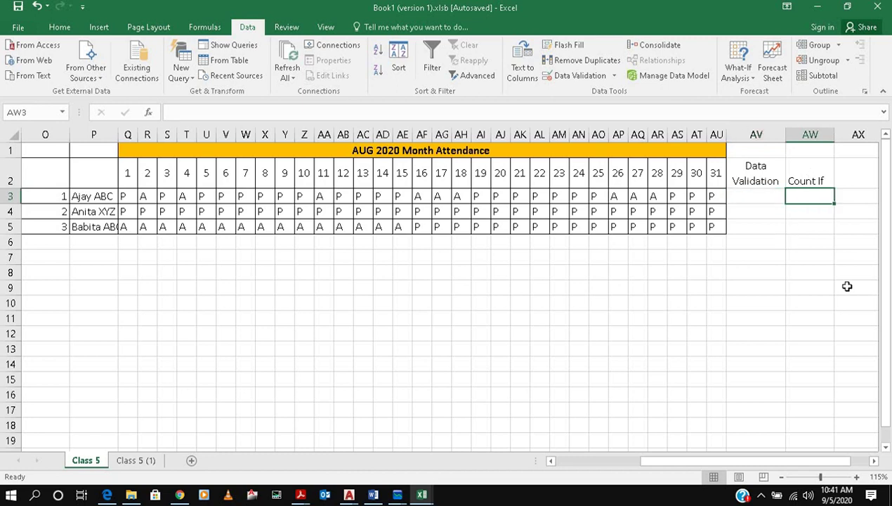
type("=coun")
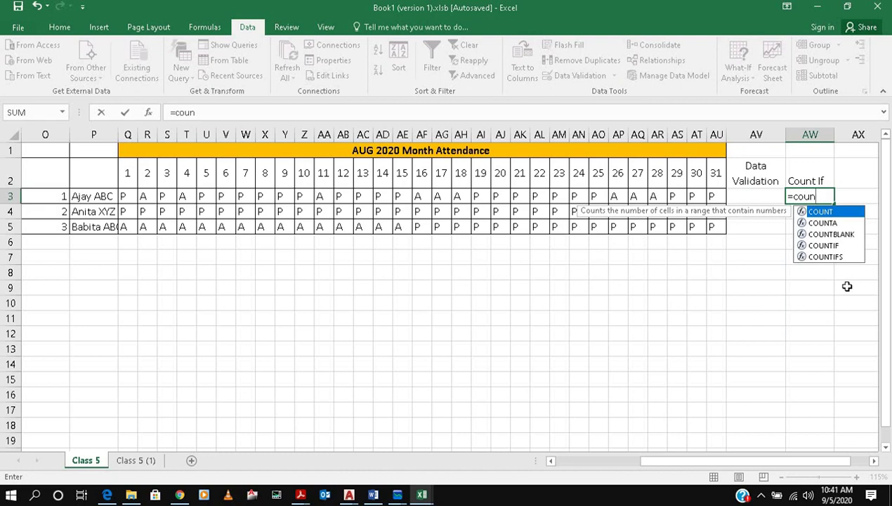
type("tif")
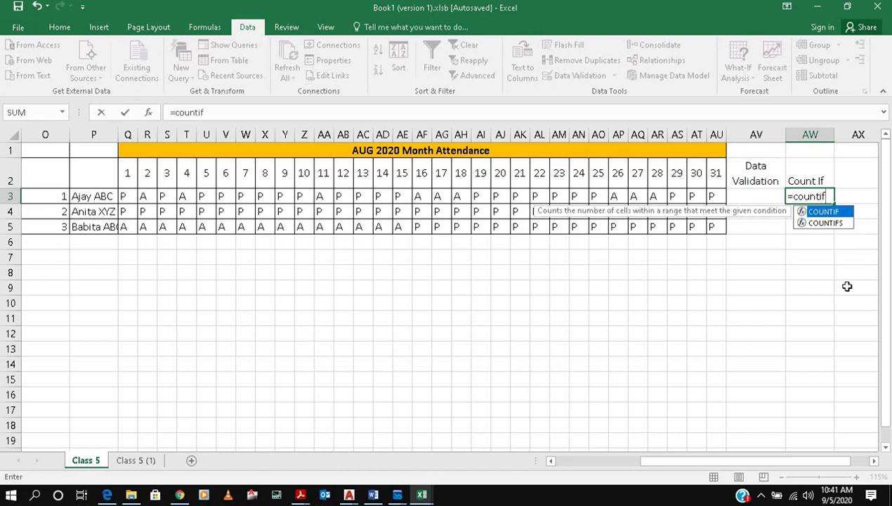
type("(")
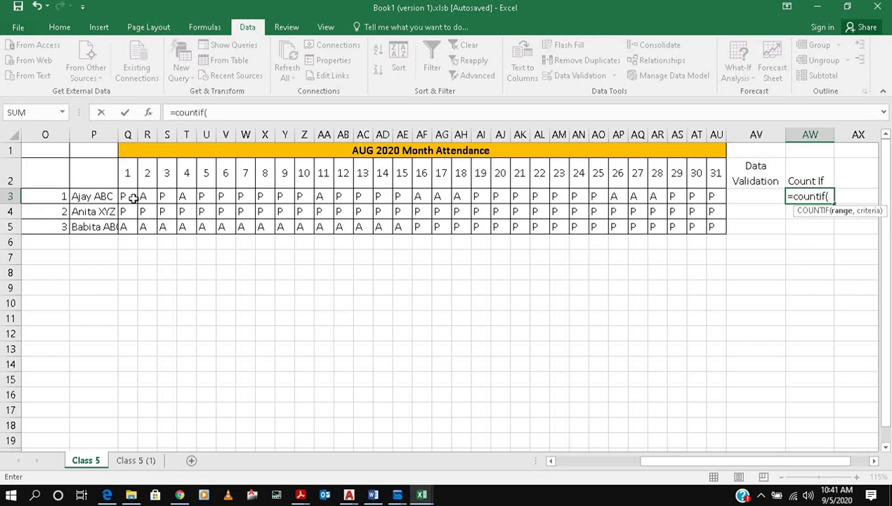
left_click_drag(129, 197, 225, 210)
left_click_drag(455, 193, 714, 197)
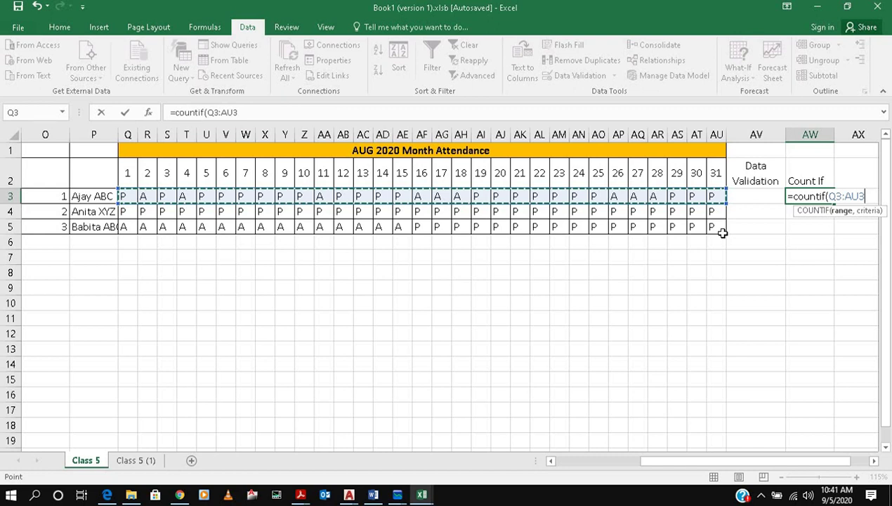
type(")")
key("BackSpace")
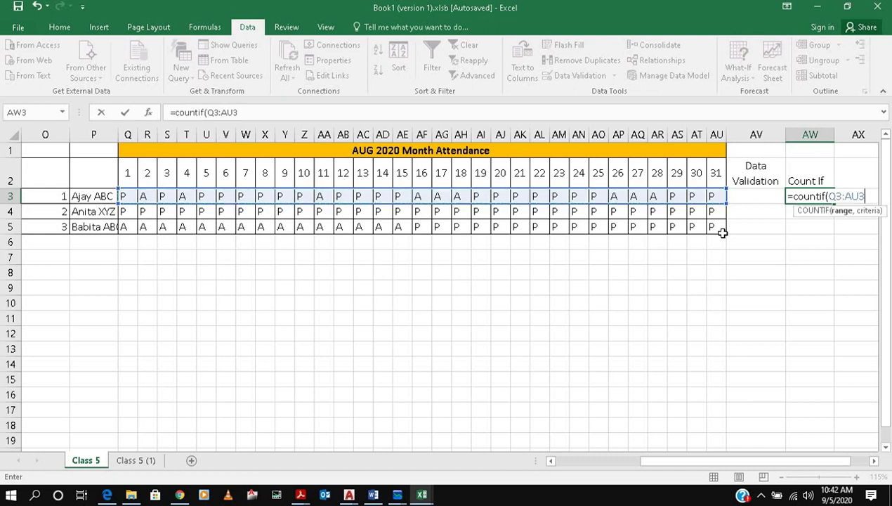
type(",")
left_click(748, 198)
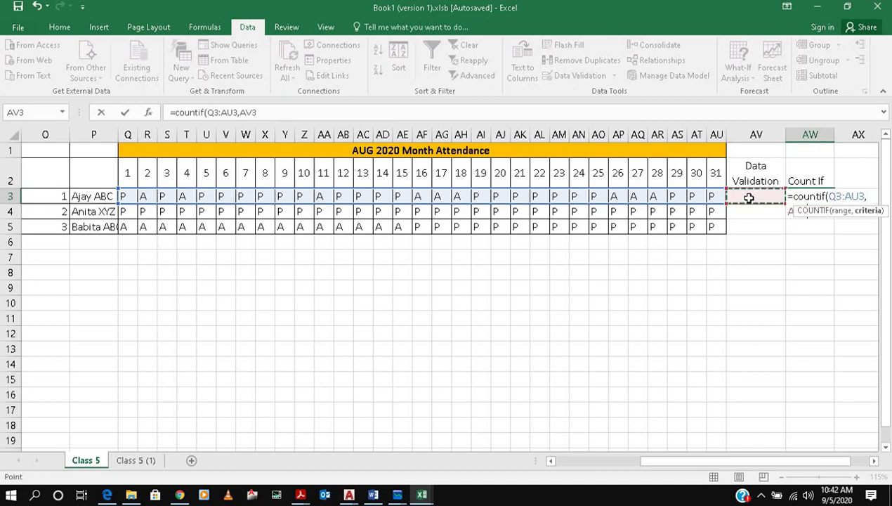
type(")")
key("Return")
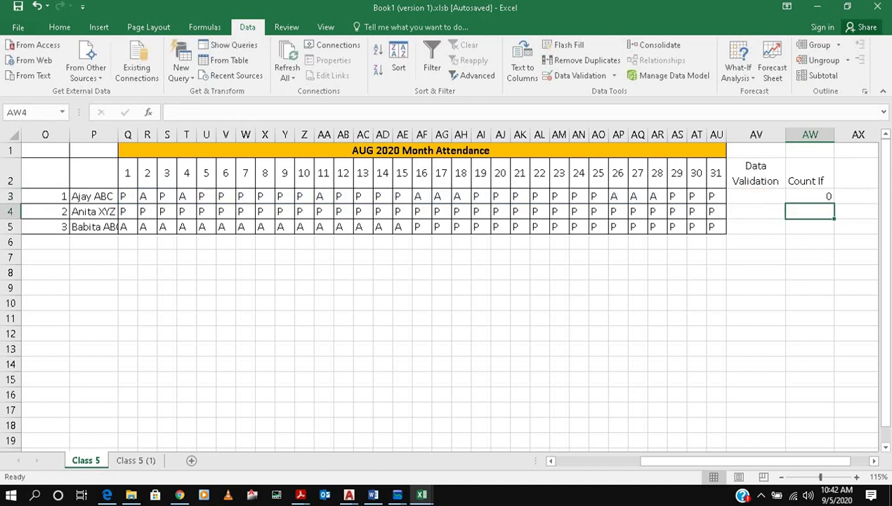
left_click(820, 197)
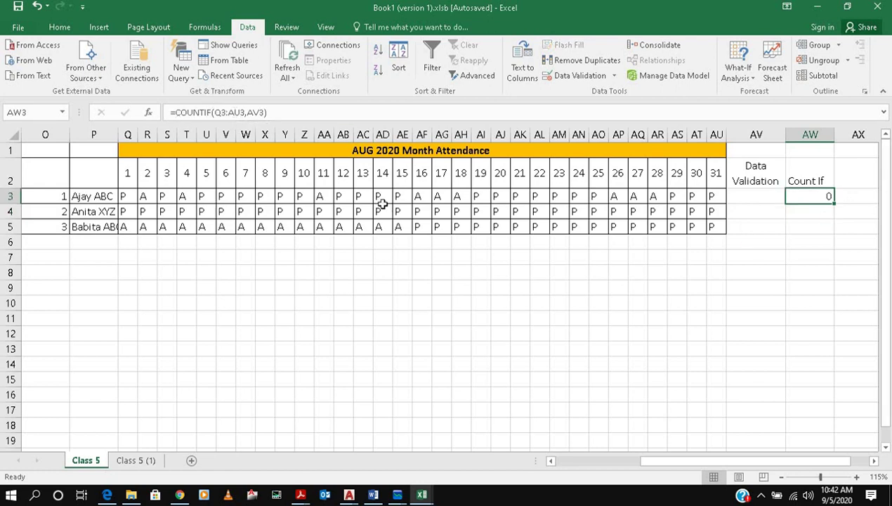
Step: Test the validation list in AV3 by choosing P, and finally set it to A
left_click(753, 198)
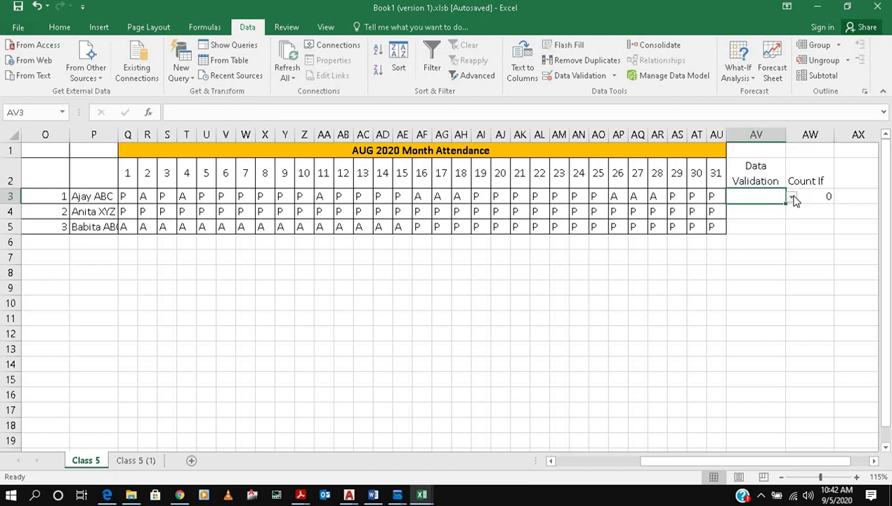
left_click(791, 199)
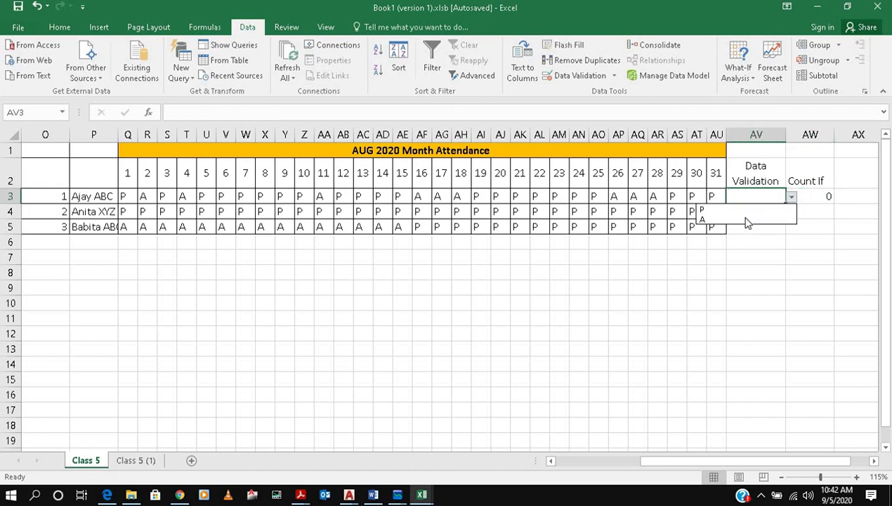
left_click(720, 211)
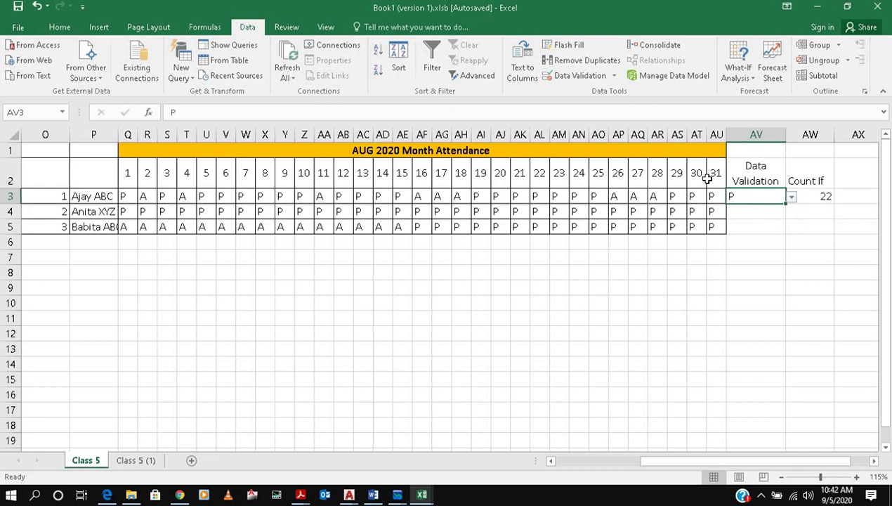
left_click(790, 198)
left_click(745, 220)
left_click(769, 225)
Step: Copy the validation cell and COUNTIF formula from AV3:AW3 to AV4:AW5 for the other two students
left_click_drag(762, 199, 801, 201)
key("ctrl+c")
left_click_drag(746, 212, 790, 227)
key("ctrl+v")
left_click(800, 286)
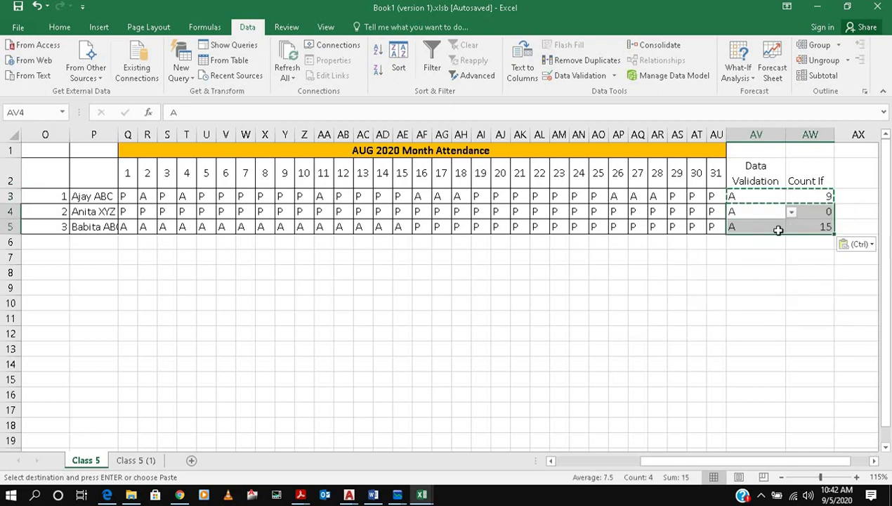
Step: Set AV4's validation list to P, and check the validation cell and COUNTIF formula in row 5
left_click(767, 212)
left_click(791, 211)
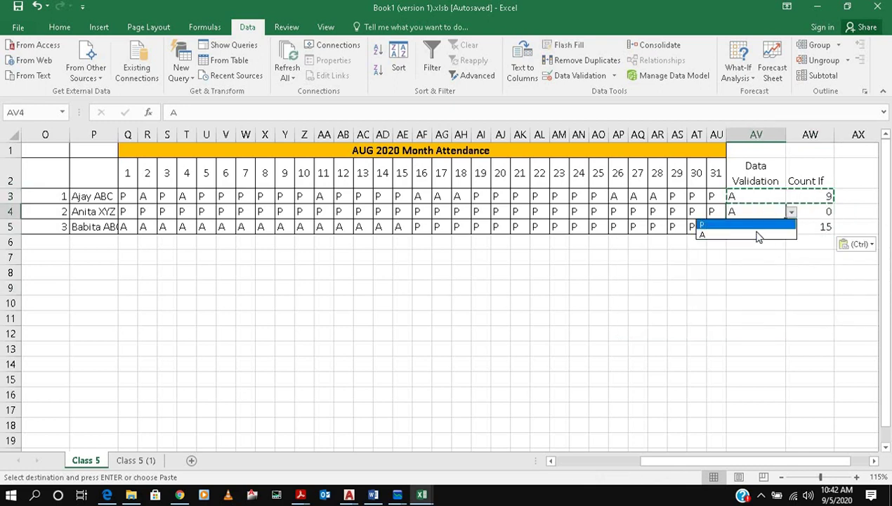
left_click(772, 224)
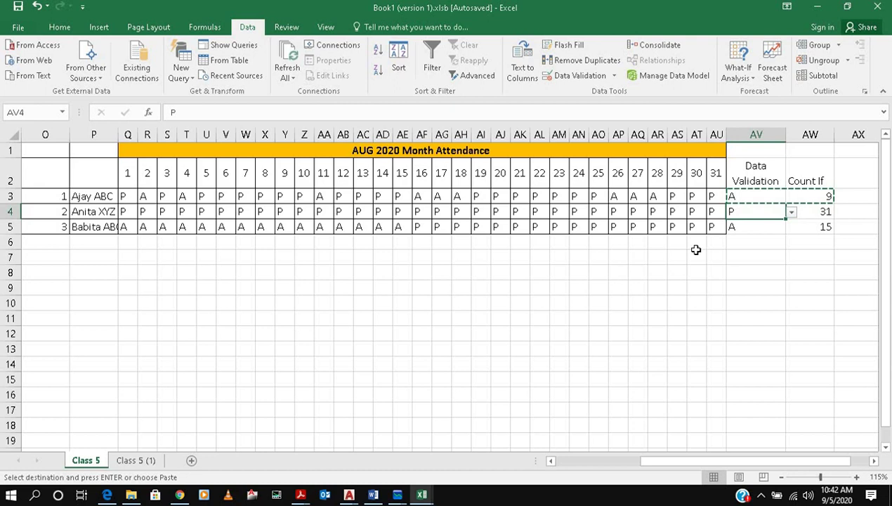
left_click(760, 225)
left_click(801, 229)
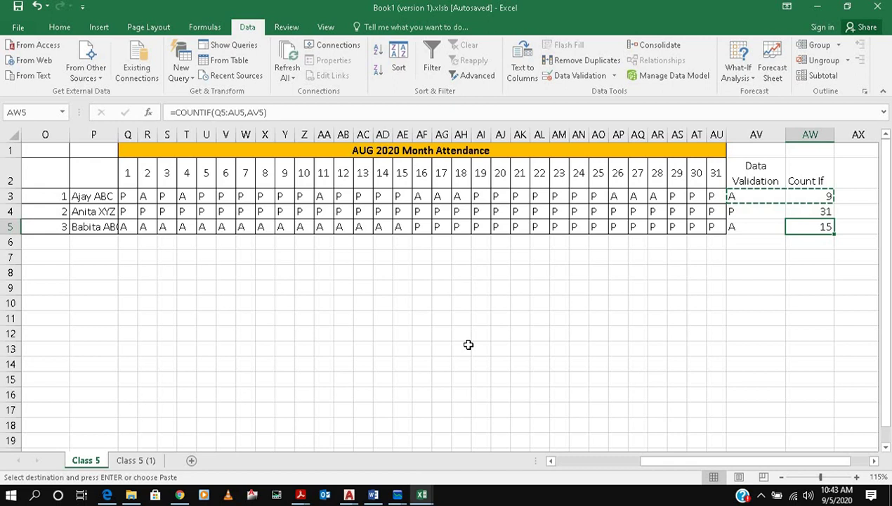
Step: Minimize the attendance workbook and the Class .xlsx workbook
left_click(535, 349)
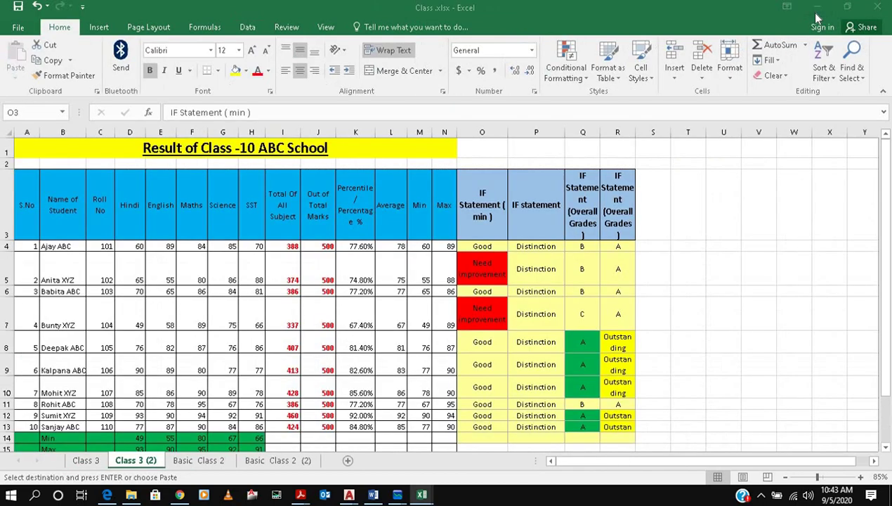
left_click(816, 8)
left_click(817, 8)
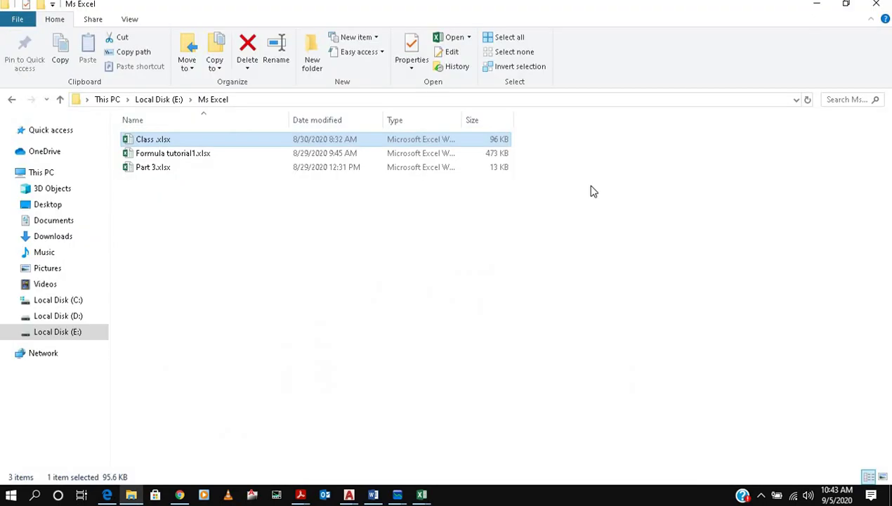
Step: Switch to Microsoft Edge to show the Technology Transforming YouTube channel's videos, and minimize the browser to reveal the desktop
left_click(107, 494)
scroll(510, 255, "up", 10)
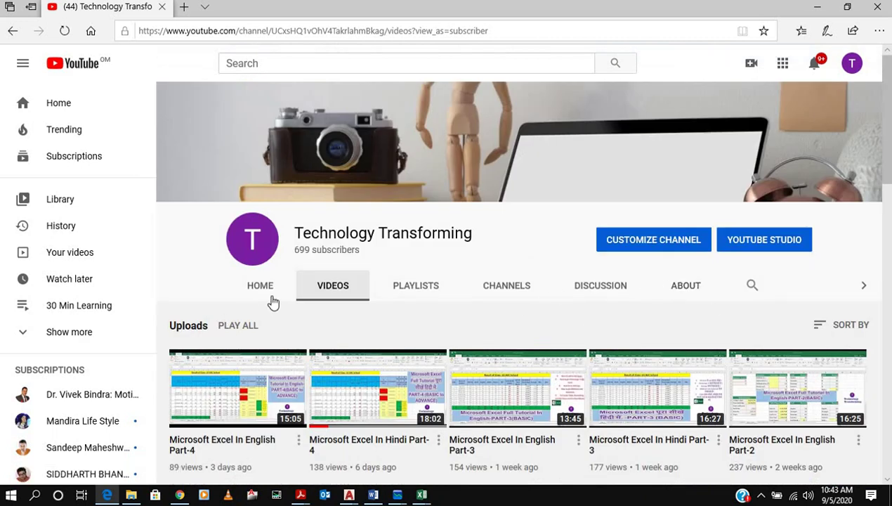
left_click(818, 18)
left_click(815, 5)
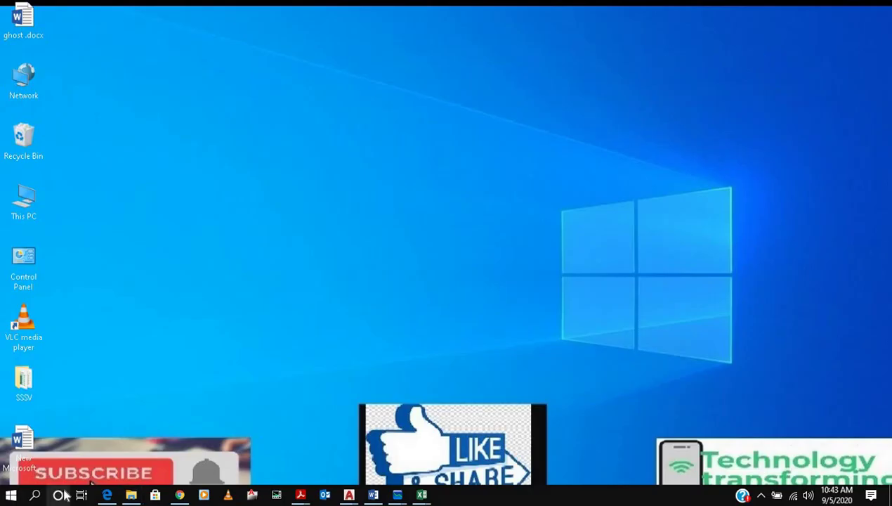